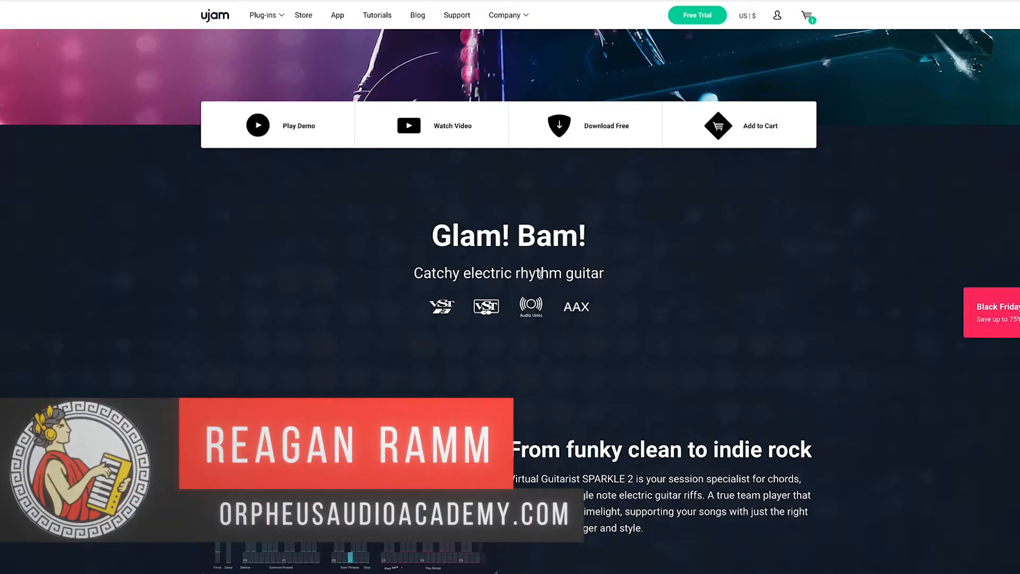
Read through the Sparkle 2 product page, from its overview and feature list to the Killer(s) Chic section
{"action": "scroll", "coordinate": [602, 302], "scroll_direction": "down", "scroll_amount": 2}
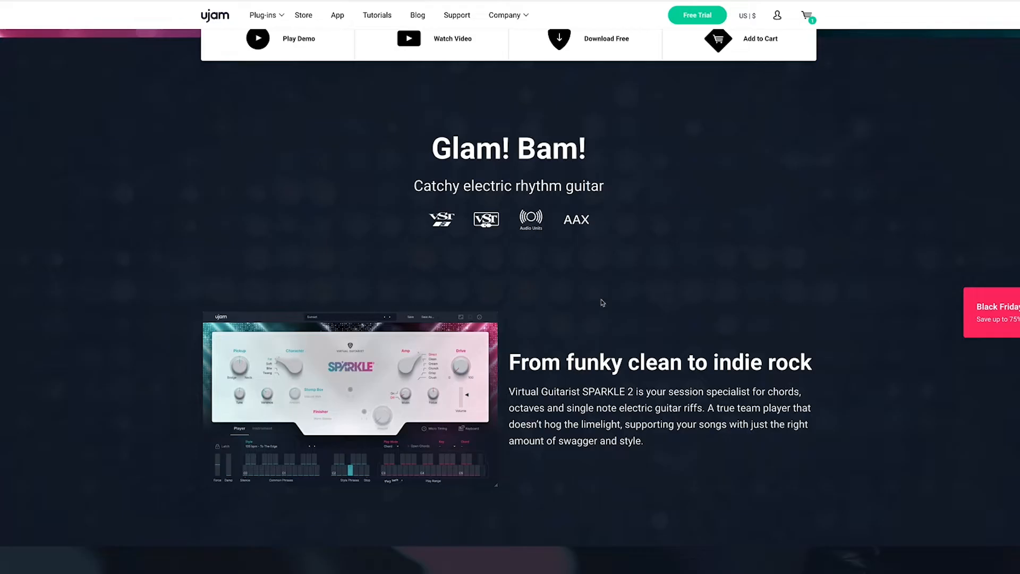
{"action": "scroll", "coordinate": [607, 297], "scroll_direction": "down", "scroll_amount": 2}
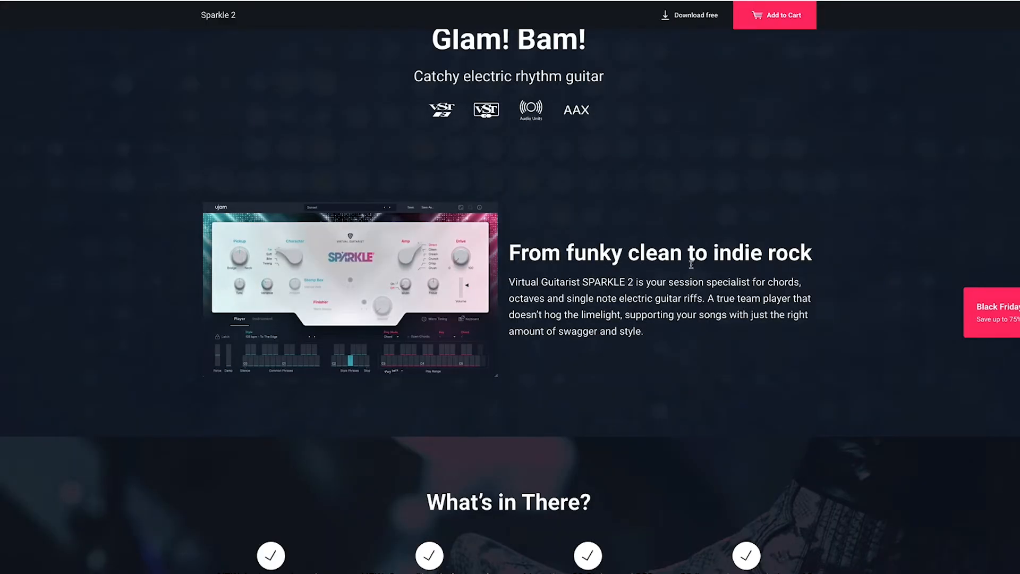
{"action": "scroll", "coordinate": [667, 369], "scroll_direction": "down", "scroll_amount": 1}
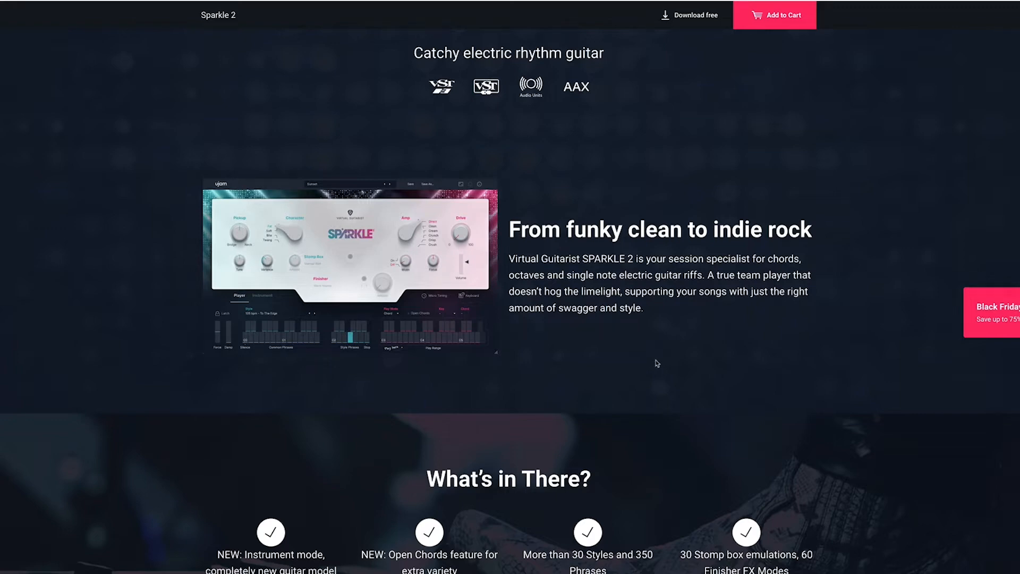
{"action": "scroll", "coordinate": [657, 364], "scroll_direction": "down", "scroll_amount": 2}
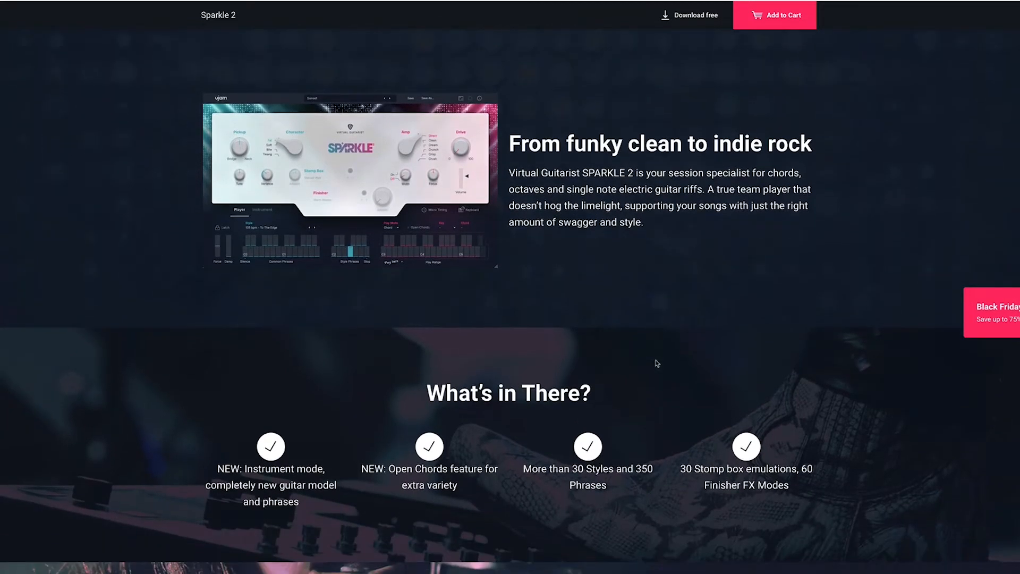
{"action": "scroll", "coordinate": [658, 364], "scroll_direction": "down", "scroll_amount": 4}
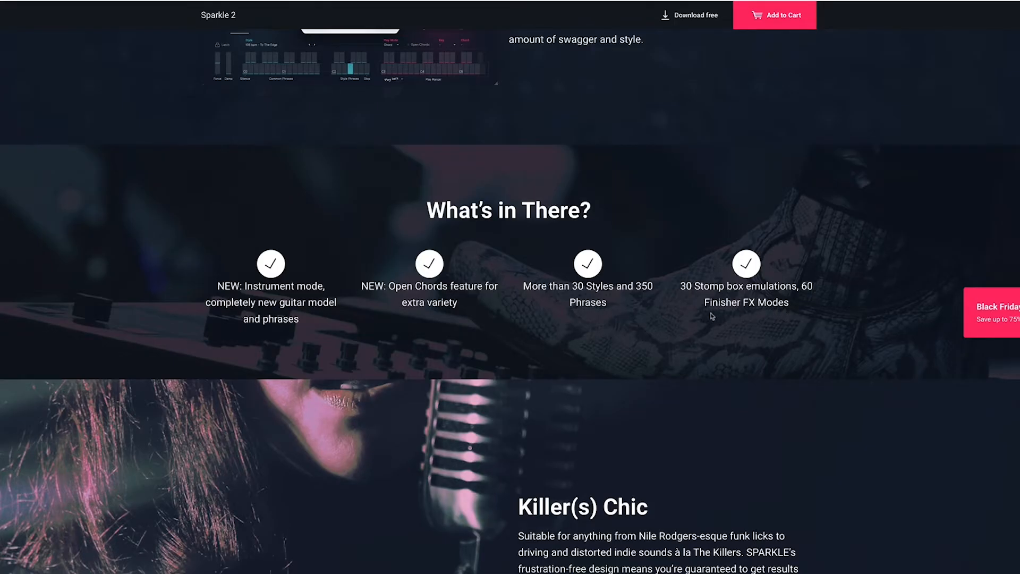
{"action": "scroll", "coordinate": [712, 316], "scroll_direction": "down", "scroll_amount": 5}
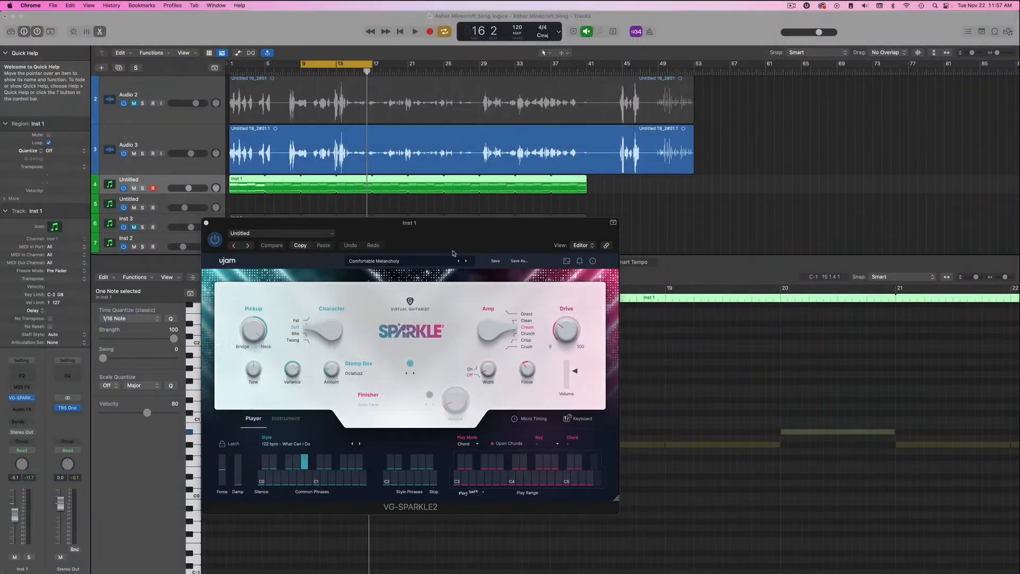
Solo the Sparkle guitar track in Logic Pro and play its region from the start with the plug-in window clear of the notes
{"action": "left_click_drag", "start_coordinate": [454, 230], "coordinate": [606, 232]}
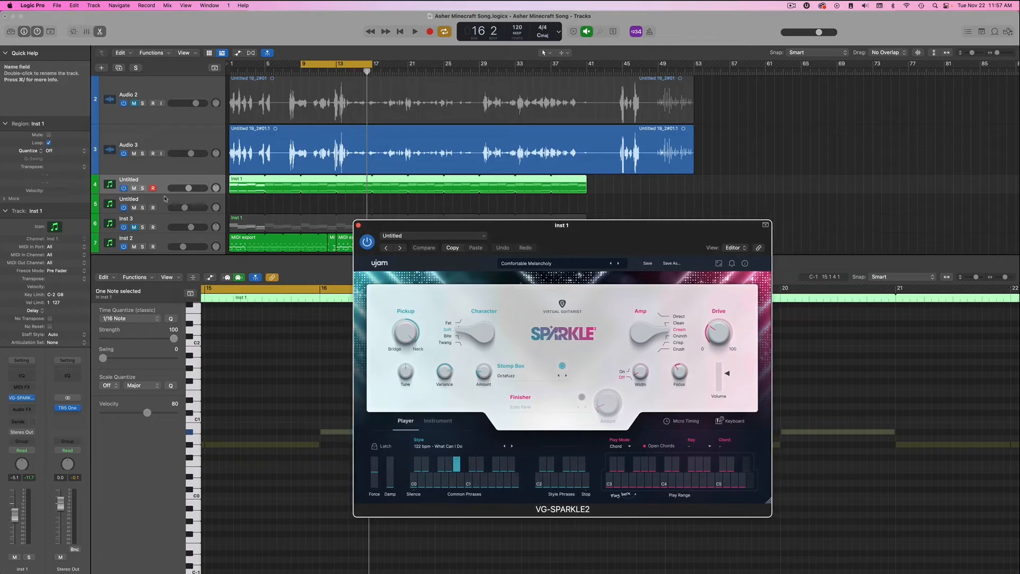
{"action": "left_click", "coordinate": [143, 189]}
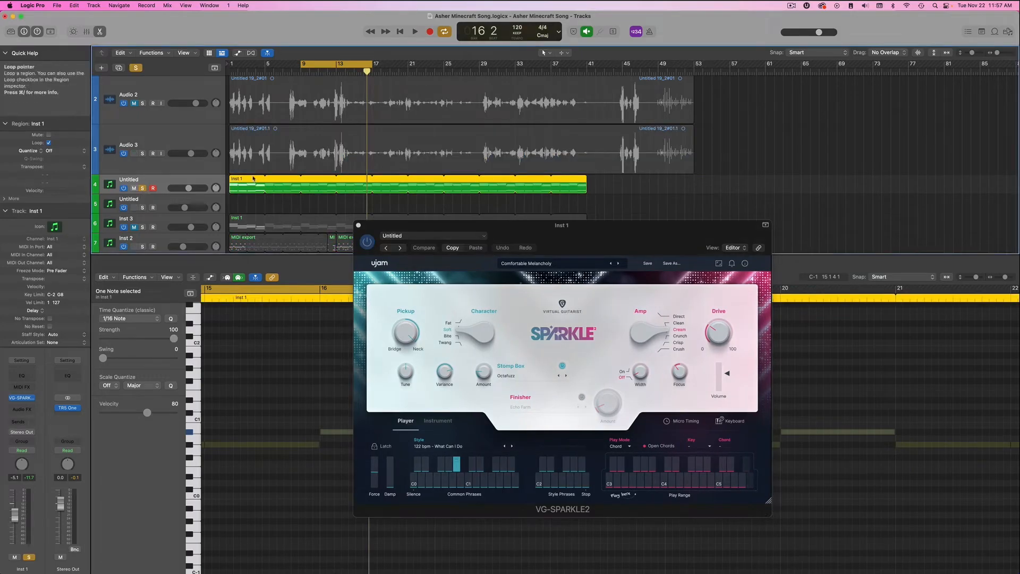
{"action": "left_click_drag", "start_coordinate": [605, 230], "coordinate": [846, 89]}
{"action": "scroll", "coordinate": [295, 406], "scroll_direction": "left", "scroll_amount": 20}
{"action": "scroll", "coordinate": [300, 406], "scroll_direction": "up", "scroll_amount": 8}
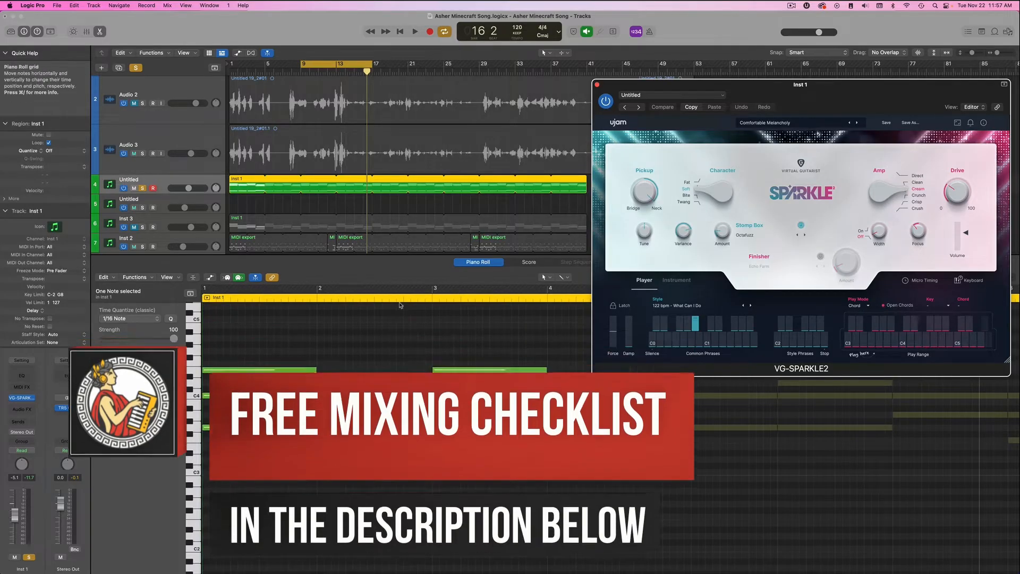
{"action": "key", "text": "space"}
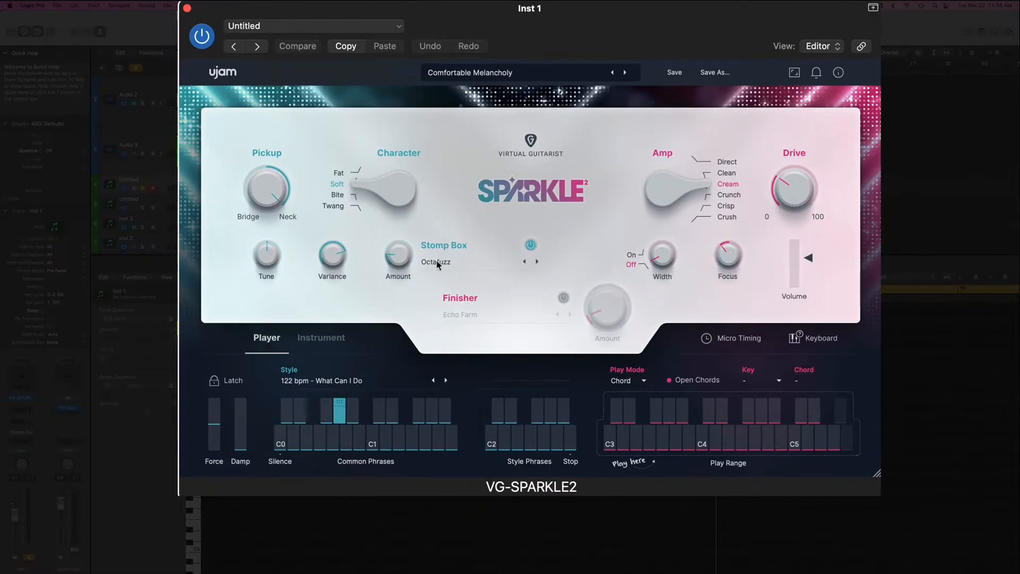
Switch the stomp box effect to Warm Drive and raise its amount
{"action": "left_click", "coordinate": [434, 263]}
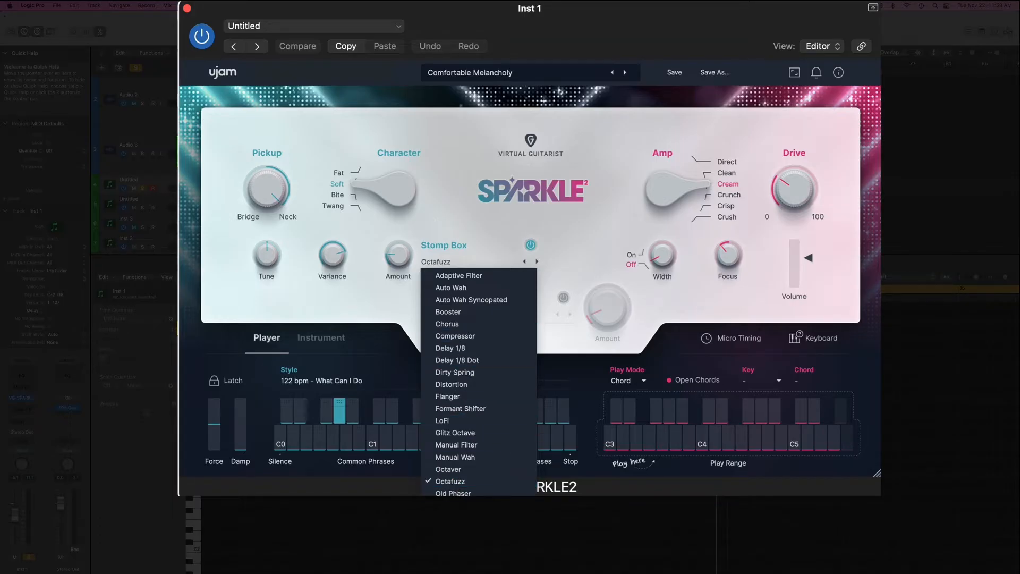
{"action": "left_click", "coordinate": [456, 554]}
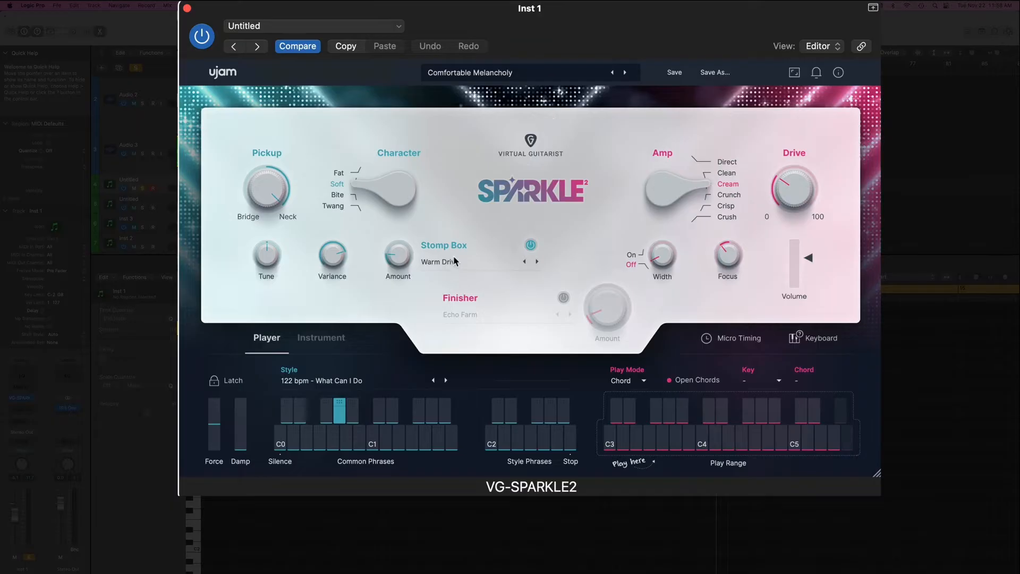
{"action": "mouse_move", "coordinate": [401, 265]}
{"action": "left_mouse_down"}
{"action": "mouse_move", "coordinate": [404, 219]}
{"action": "mouse_move", "coordinate": [397, 247]}
{"action": "left_mouse_up"}
Step the stomp box back through Tremolo and Sustainer to Small Room, and lower its amount
{"action": "left_click", "coordinate": [524, 261]}
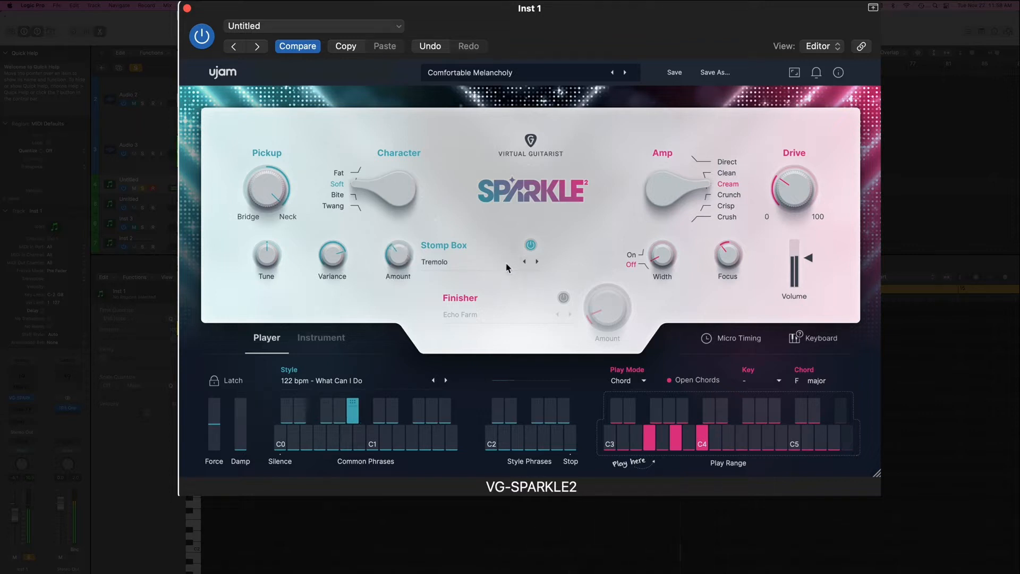
{"action": "left_click", "coordinate": [524, 262]}
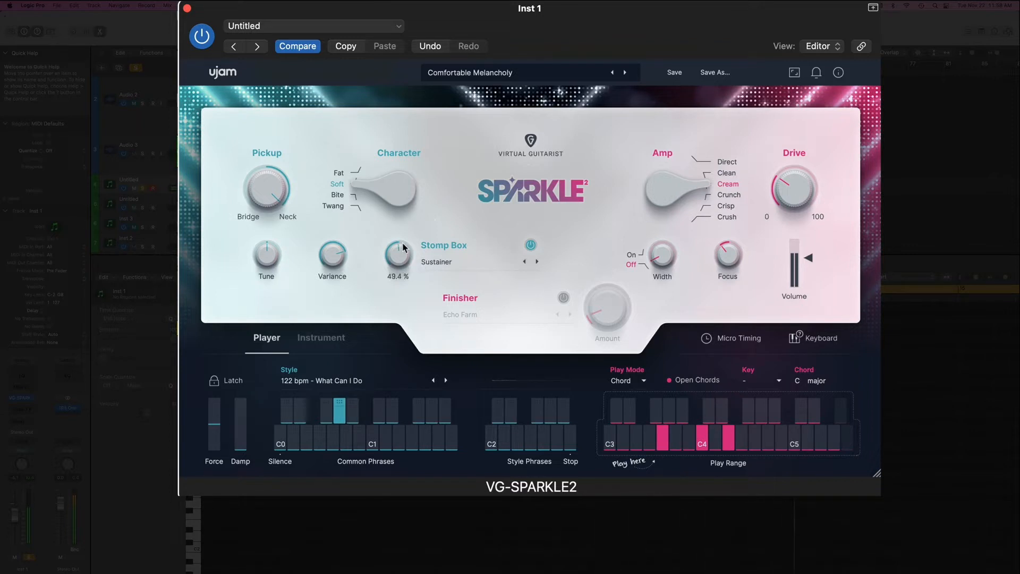
{"action": "left_click", "coordinate": [524, 261]}
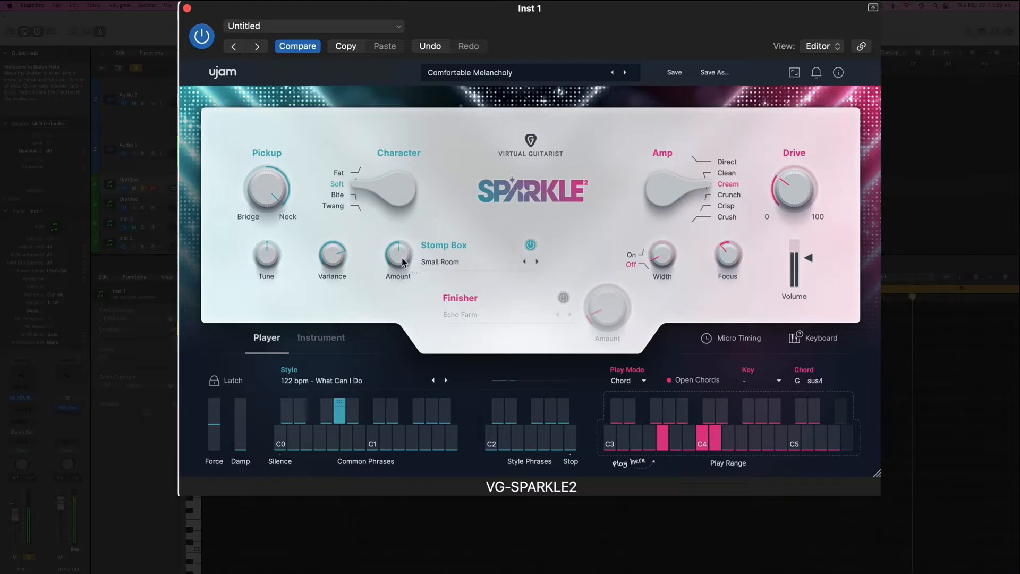
{"action": "mouse_move", "coordinate": [400, 269]}
{"action": "left_click_drag", "start_coordinate": [398, 266], "coordinate": [399, 277]}
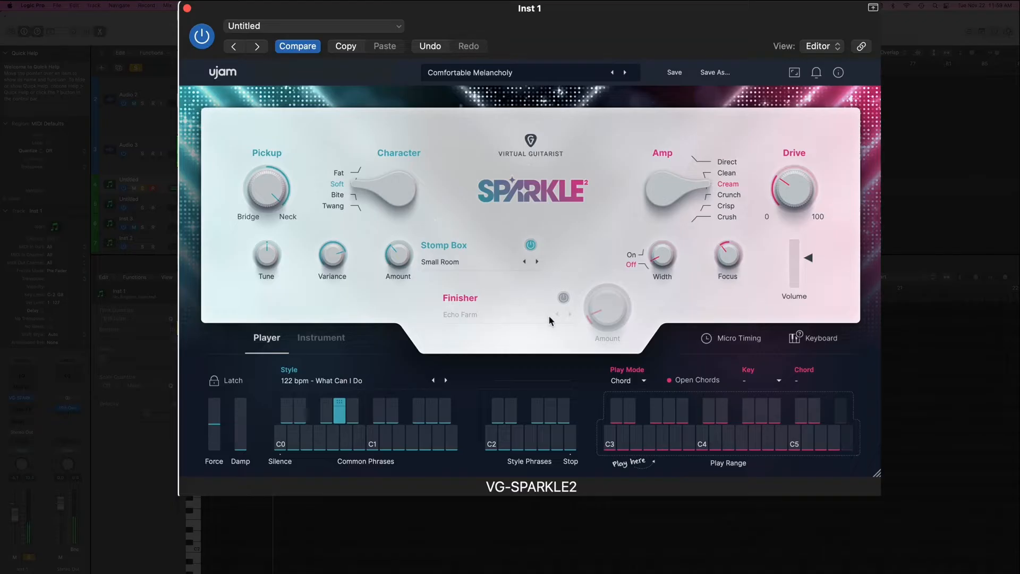
Enable the Finisher, look through its FX and Ambience effects, and raise the Echo Farm amount to about 38%
{"action": "left_click", "coordinate": [563, 297]}
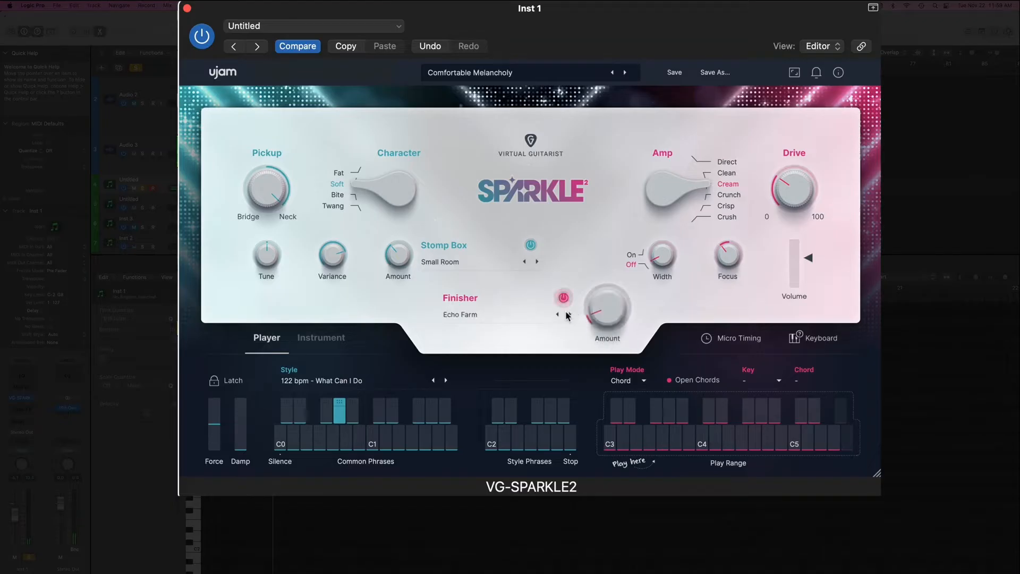
{"action": "left_click", "coordinate": [485, 318]}
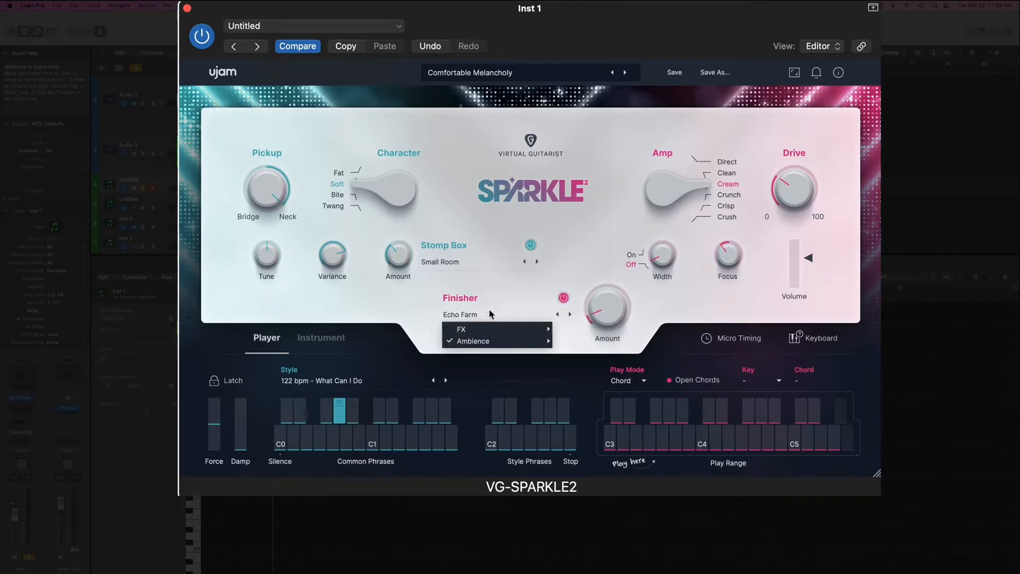
{"action": "mouse_move", "coordinate": [498, 341]}
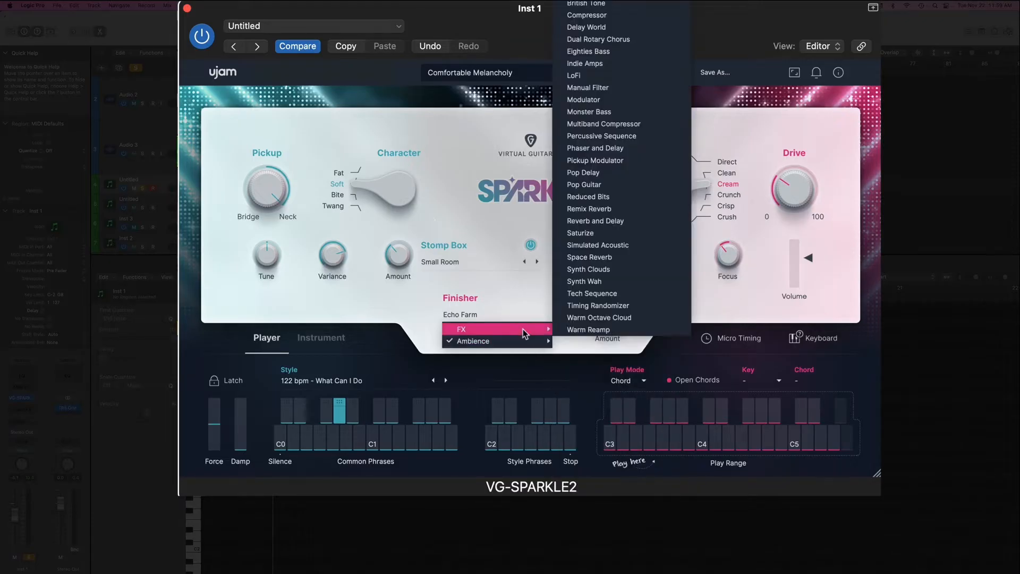
{"action": "mouse_move", "coordinate": [524, 329]}
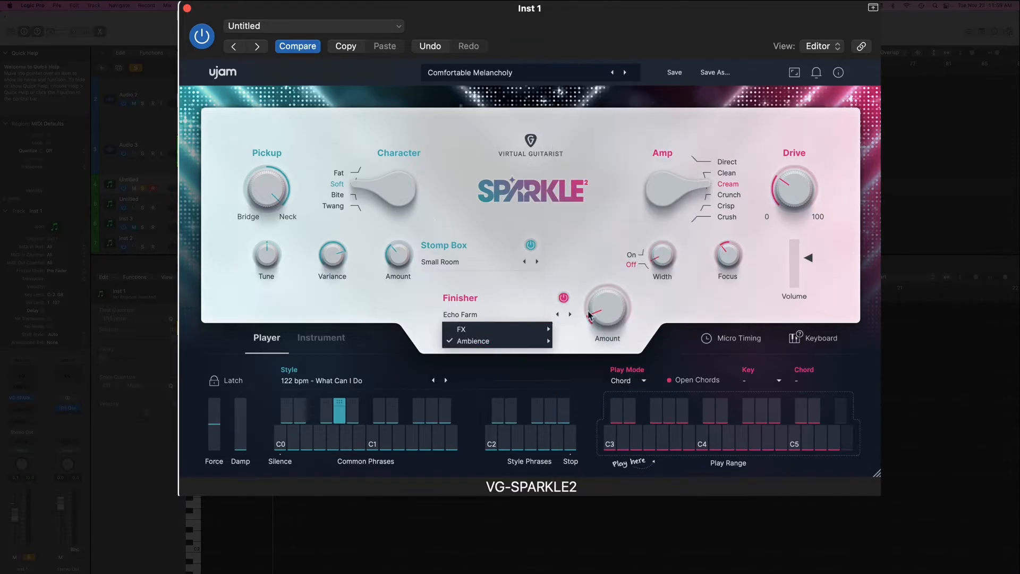
{"action": "left_click", "coordinate": [580, 259]}
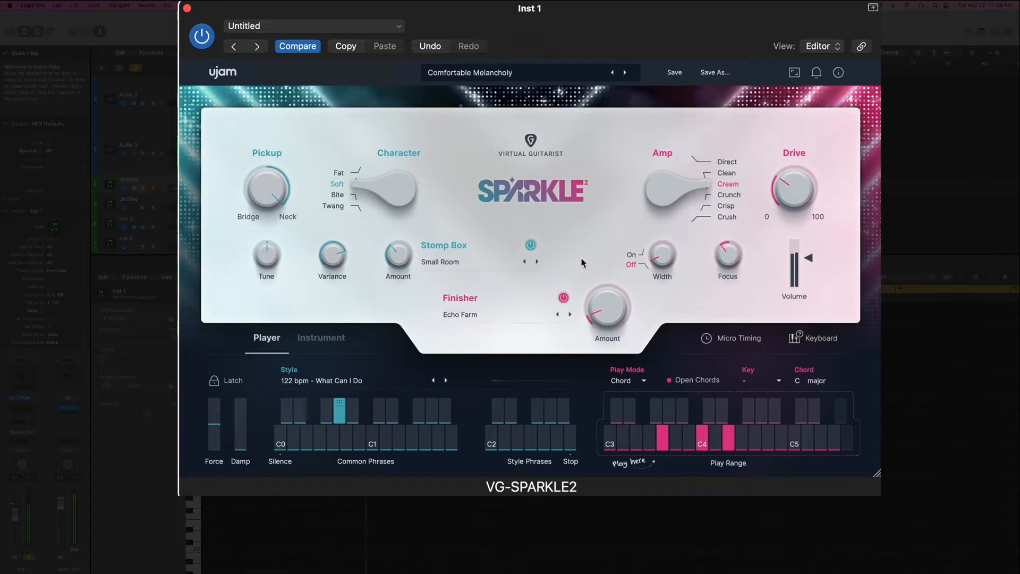
{"action": "left_click_drag", "start_coordinate": [594, 304], "coordinate": [596, 271]}
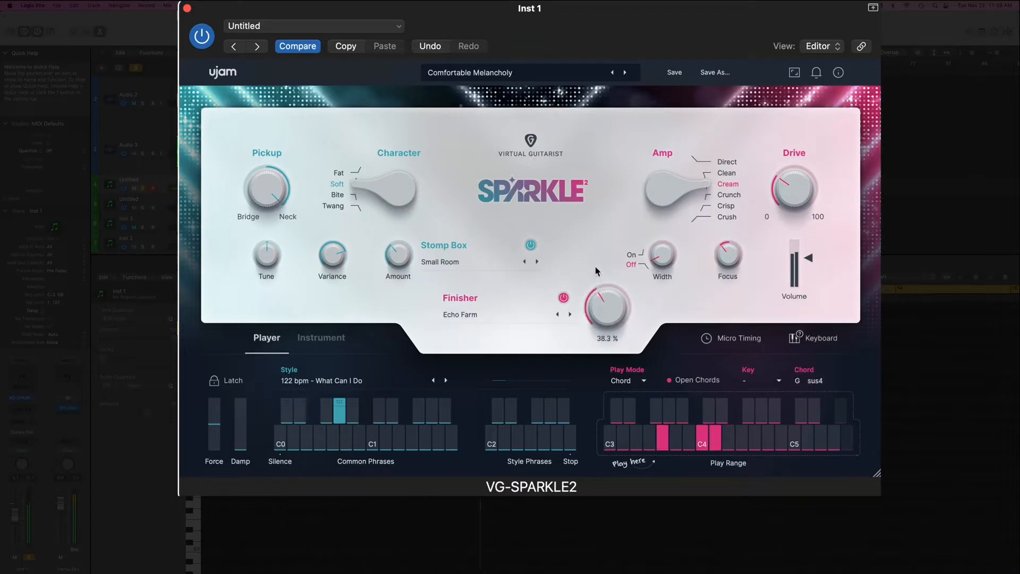
Change the Finisher to the LoFi effect and set its amount to about 31.5%
{"action": "left_click", "coordinate": [495, 314]}
{"action": "mouse_move", "coordinate": [496, 324]}
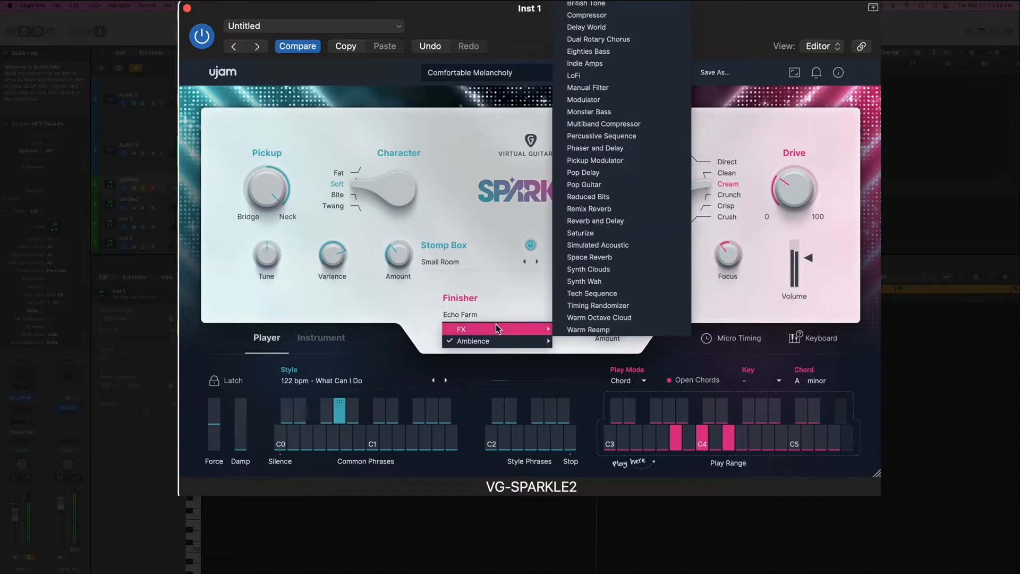
{"action": "left_click", "coordinate": [582, 76]}
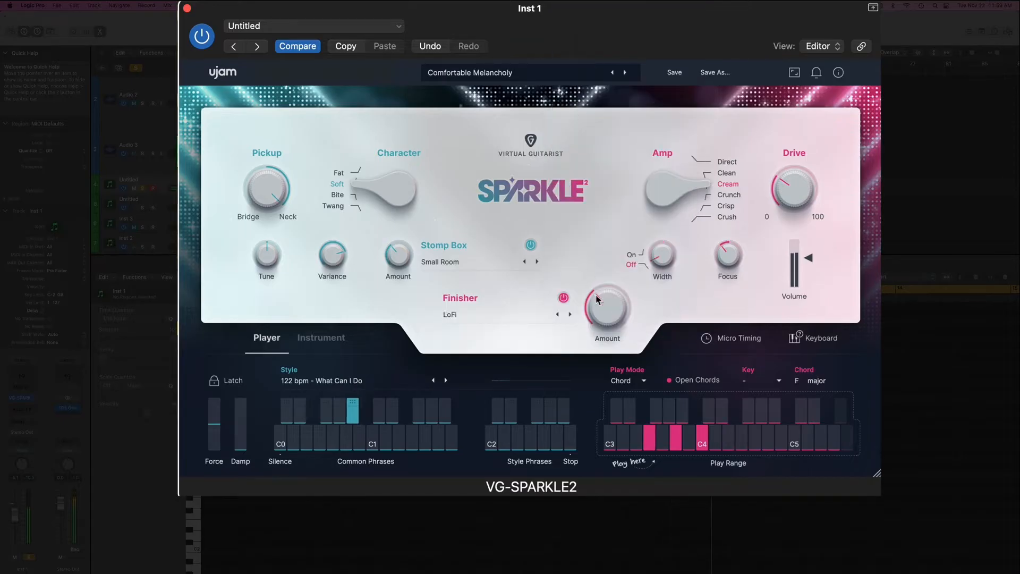
{"action": "mouse_move", "coordinate": [596, 299]}
{"action": "left_mouse_down"}
{"action": "mouse_move", "coordinate": [608, 246]}
{"action": "mouse_move", "coordinate": [591, 317]}
{"action": "left_mouse_up"}
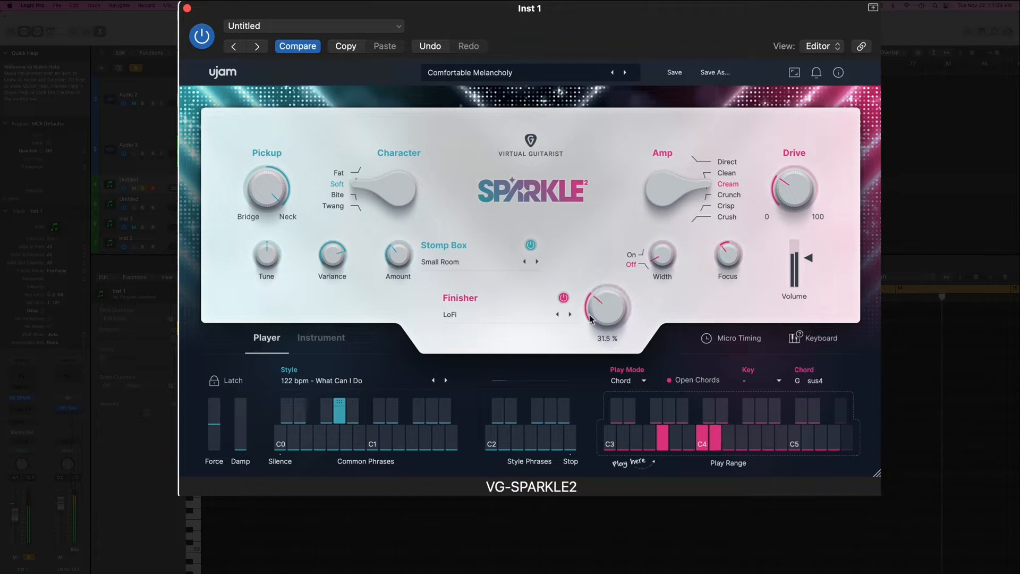
Change the Finisher to the Ice Cave ambience and adjust its amount
{"action": "left_click", "coordinate": [499, 314]}
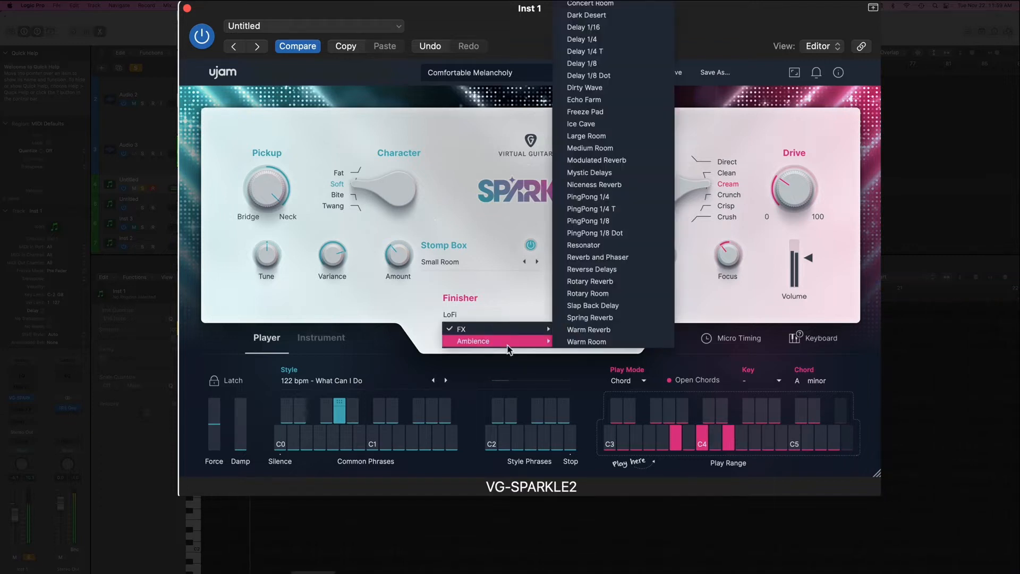
{"action": "left_click", "coordinate": [584, 124]}
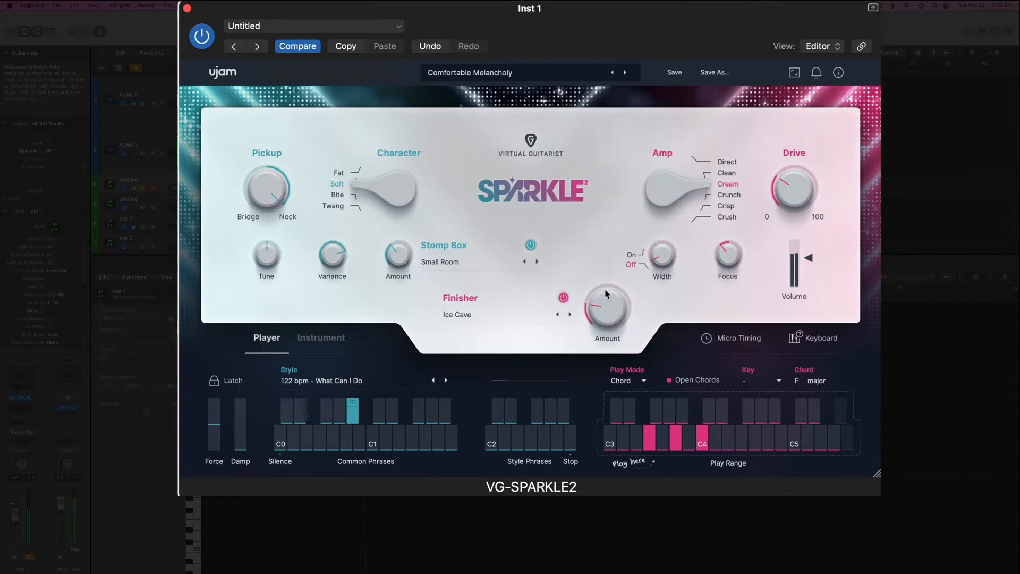
{"action": "left_click_drag", "start_coordinate": [606, 293], "coordinate": [597, 305]}
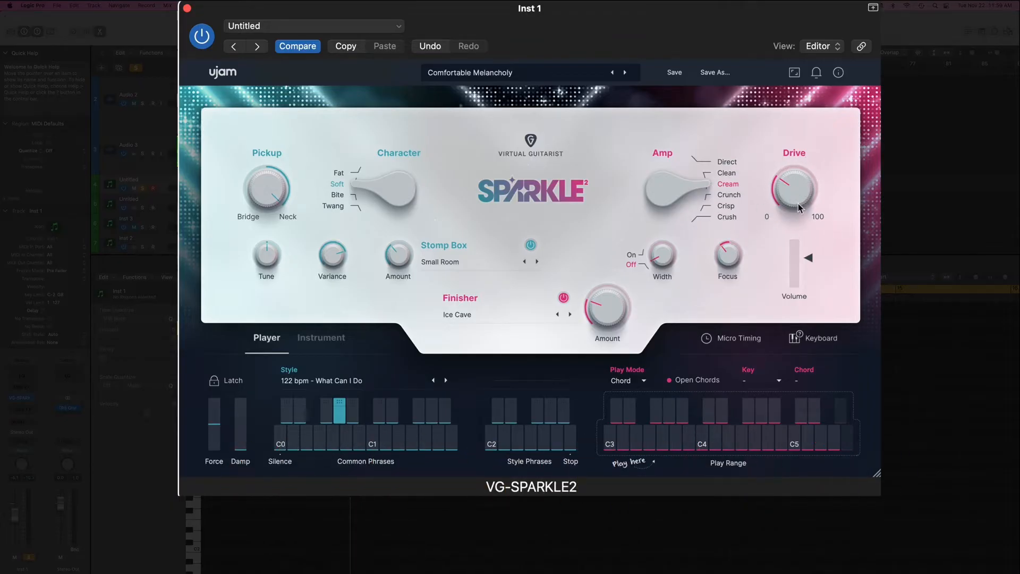
Raise the Drive and audition the Clean, Cream, Crunch and Crush amp models, turning the Finisher off for Crush
{"action": "left_click_drag", "start_coordinate": [794, 200], "coordinate": [789, 167]}
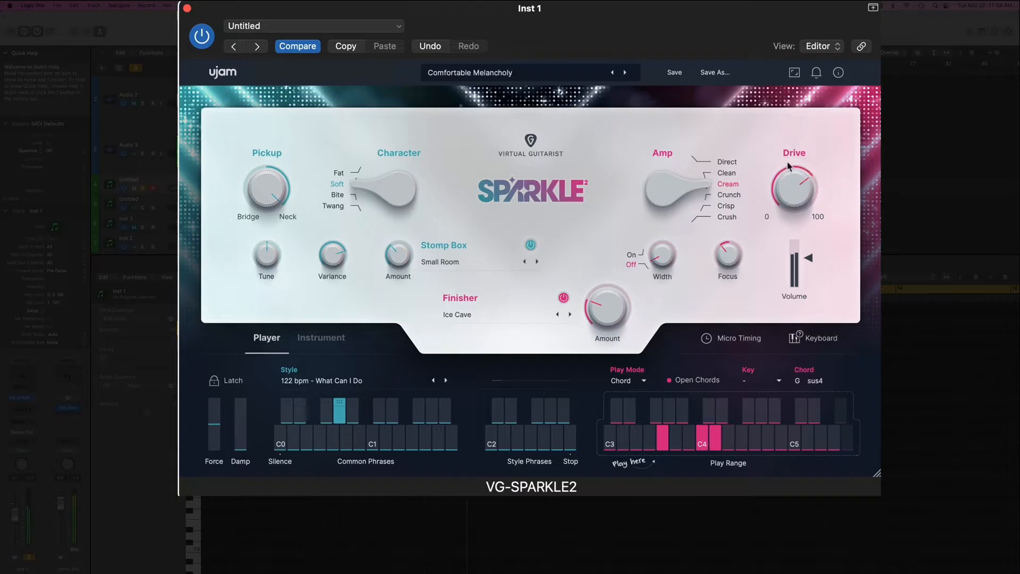
{"action": "left_click", "coordinate": [694, 162]}
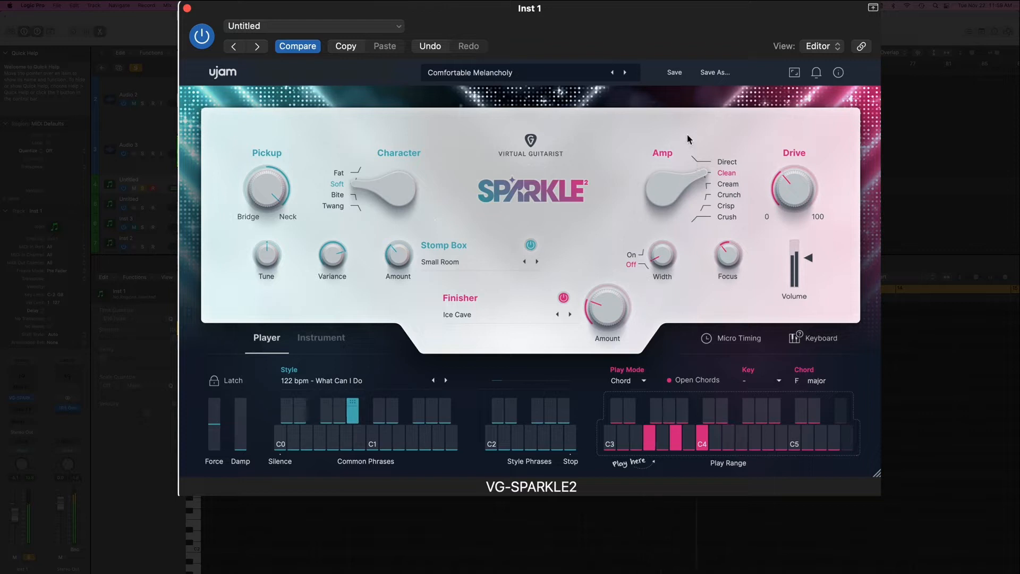
{"action": "left_click", "coordinate": [711, 172]}
{"action": "left_click", "coordinate": [719, 184]}
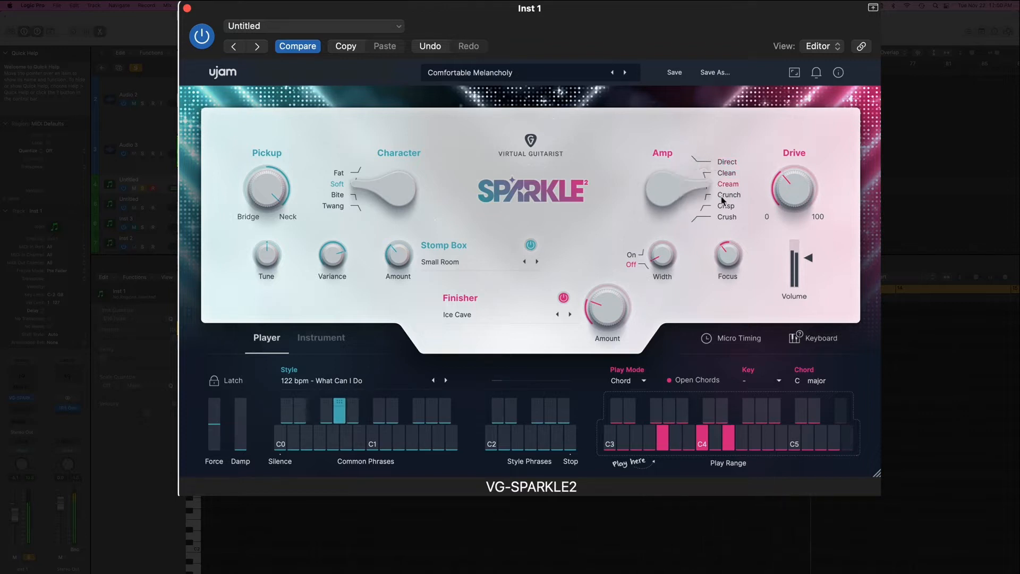
{"action": "left_click", "coordinate": [723, 195]}
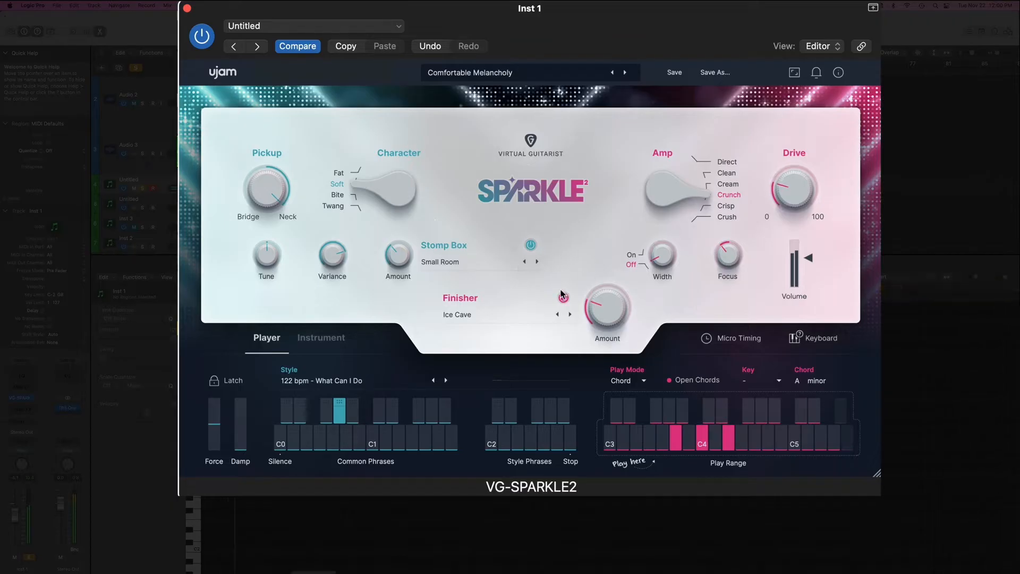
{"action": "left_click_drag", "start_coordinate": [694, 190], "coordinate": [688, 237]}
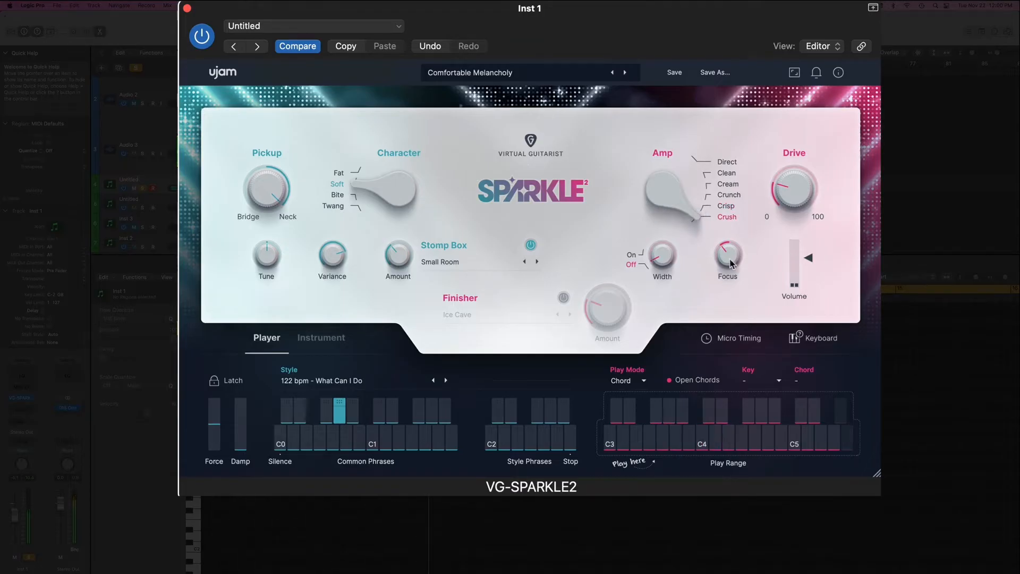
Sweep the amp's Focus up and down, leaving it slightly below the middle
{"action": "left_click_drag", "start_coordinate": [721, 263], "coordinate": [725, 231]}
{"action": "left_click_drag", "start_coordinate": [725, 190], "coordinate": [726, 202]}
{"action": "left_click_drag", "start_coordinate": [729, 258], "coordinate": [726, 317]}
{"action": "mouse_move", "coordinate": [728, 256]}
{"action": "left_mouse_down"}
{"action": "mouse_move", "coordinate": [715, 282]}
{"action": "mouse_move", "coordinate": [725, 257]}
{"action": "left_mouse_up"}
Turn the Width on at its maximum and switch the amp model to Cream
{"action": "left_click_drag", "start_coordinate": [665, 231], "coordinate": [665, 223]}
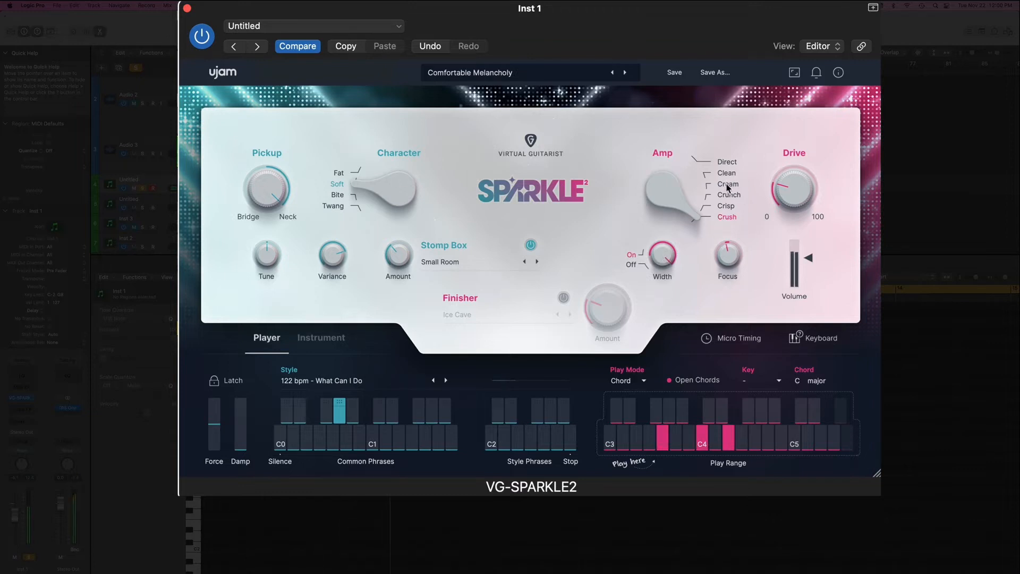
{"action": "left_click_drag", "start_coordinate": [688, 205], "coordinate": [719, 111]}
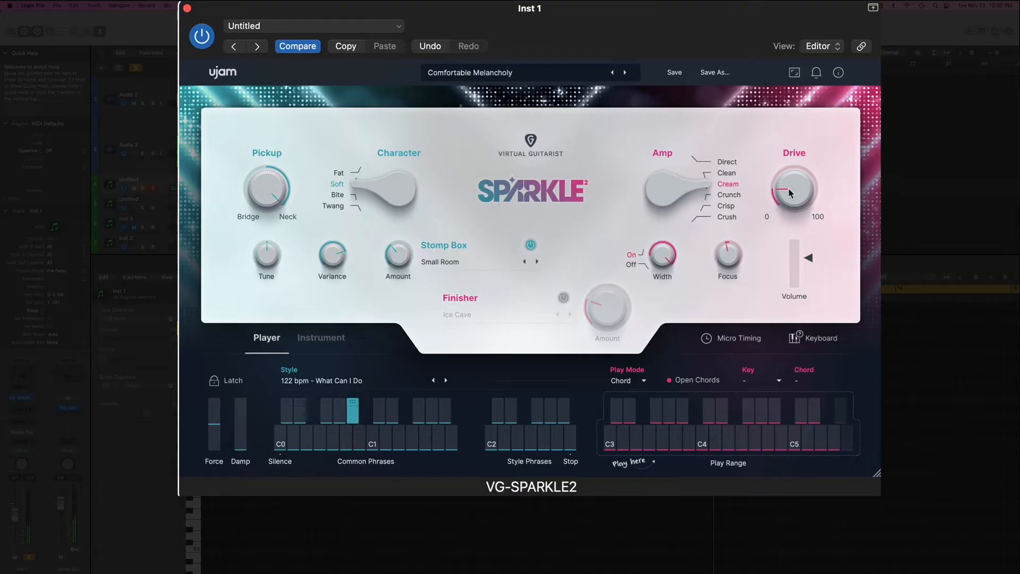
Set the amp model to Direct with the Drive at 0 and turn the Stomp Box off
{"action": "left_click", "coordinate": [705, 159]}
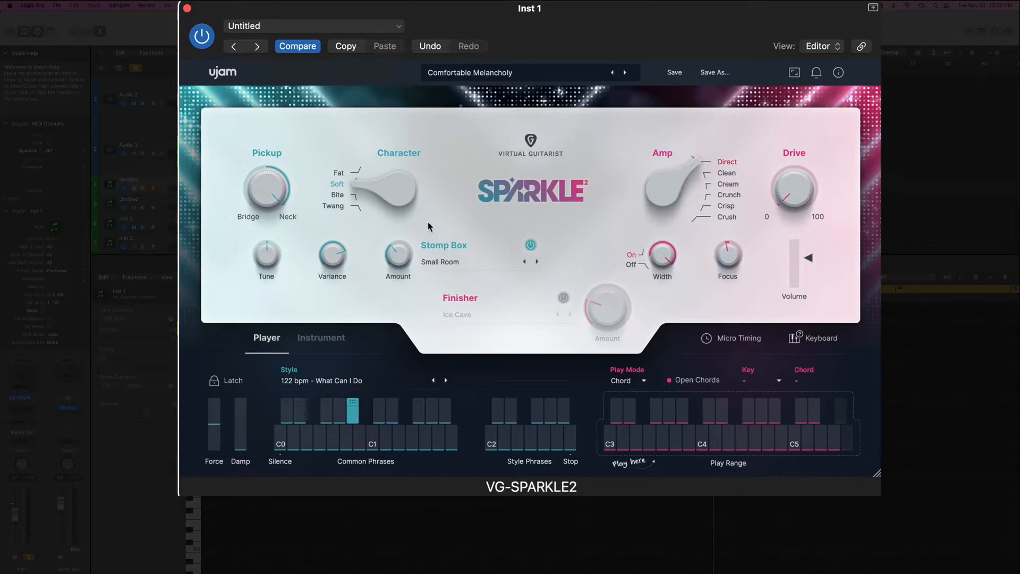
{"action": "left_click", "coordinate": [530, 245]}
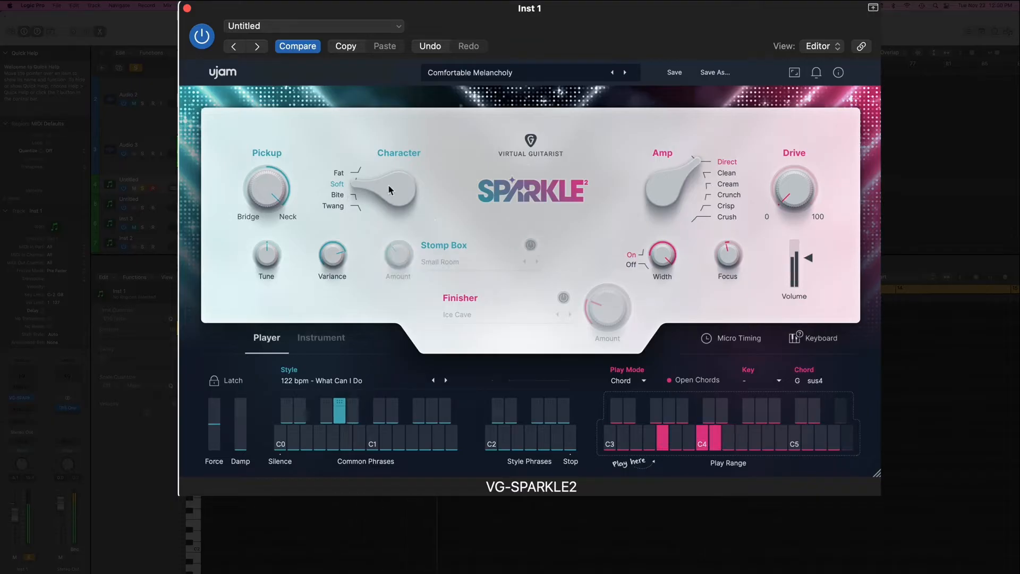
Audition Fat and other Character settings before returning to Soft, and sweep the Pickup to Bridge and back to Neck
{"action": "left_click_drag", "start_coordinate": [378, 186], "coordinate": [373, 150]}
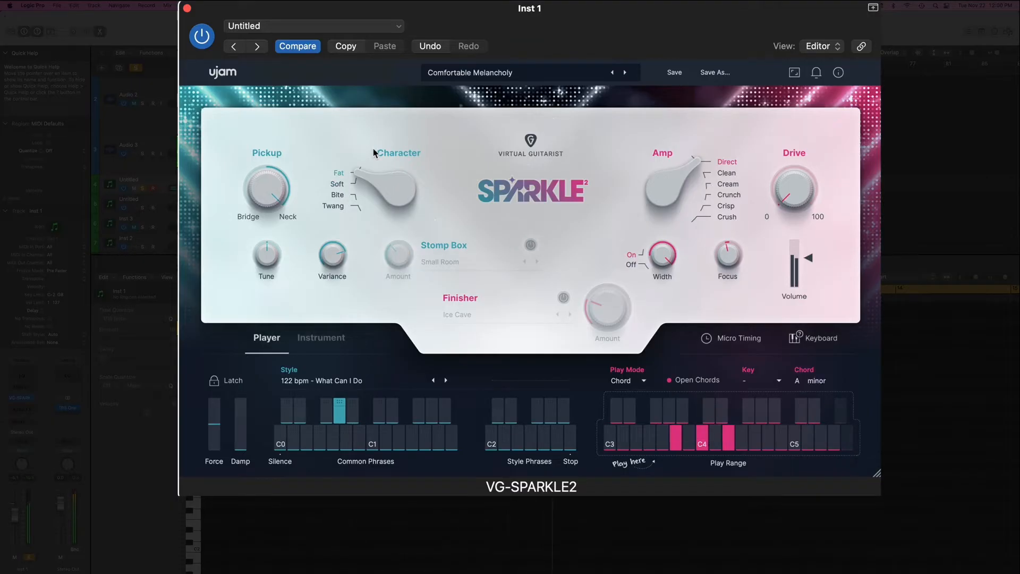
{"action": "left_click", "coordinate": [355, 187]}
{"action": "left_click", "coordinate": [351, 196]}
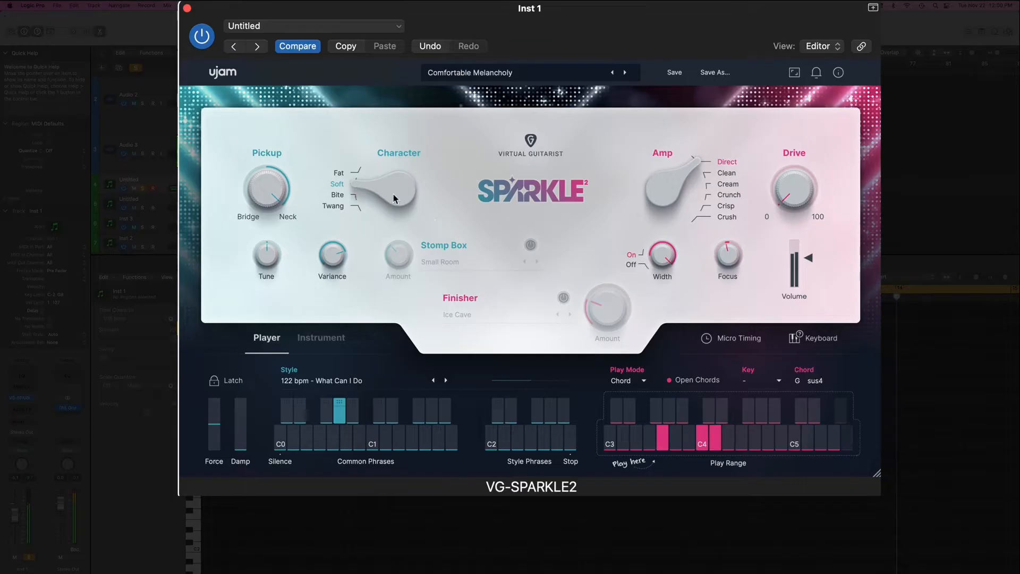
{"action": "left_click", "coordinate": [337, 184]}
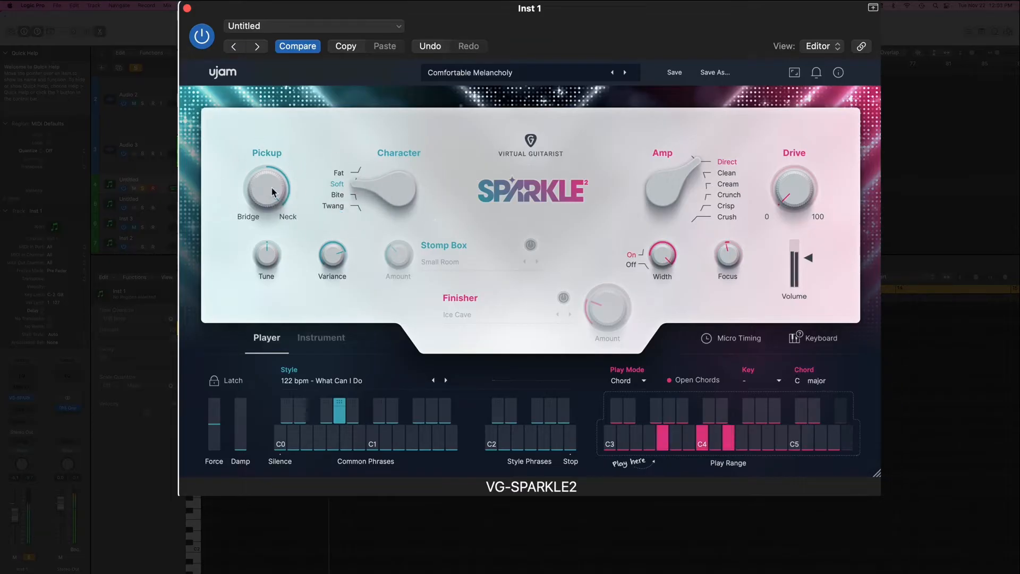
{"action": "left_click_drag", "start_coordinate": [272, 224], "coordinate": [282, 266]}
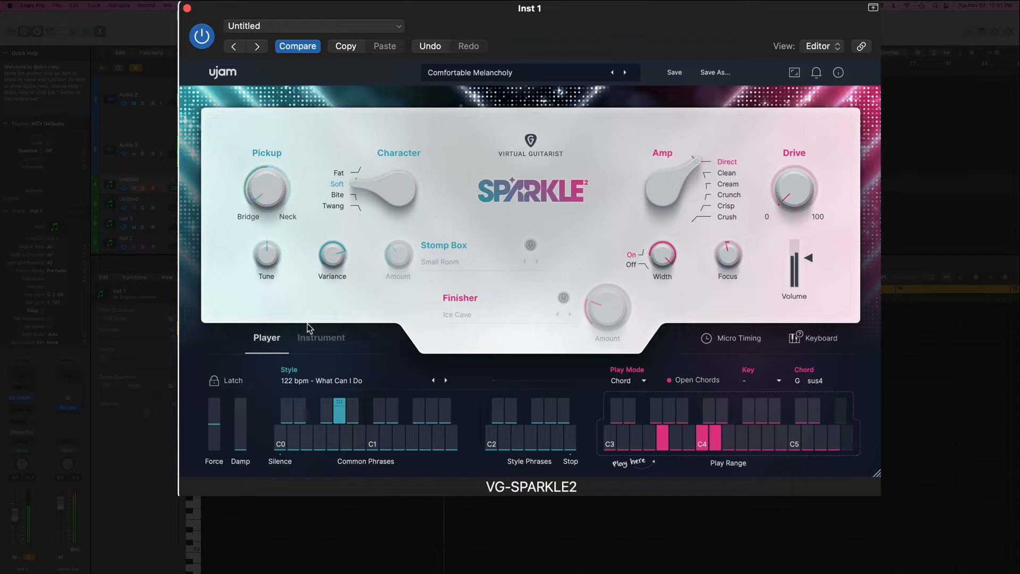
{"action": "left_click_drag", "start_coordinate": [307, 323], "coordinate": [282, 199]}
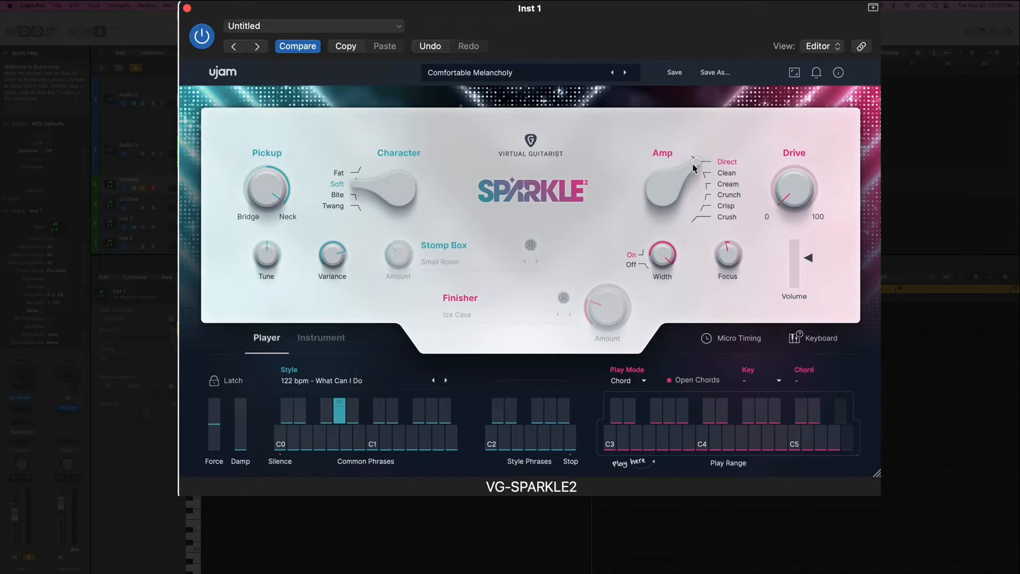
Set the amp model to Cream and raise the Drive slightly
{"action": "left_click_drag", "start_coordinate": [693, 168], "coordinate": [702, 217]}
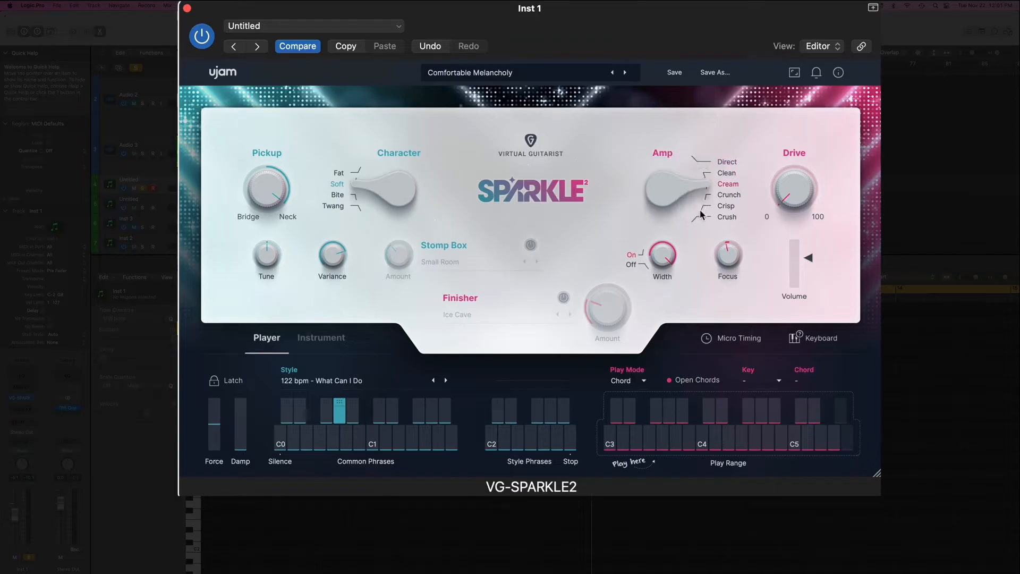
{"action": "left_click_drag", "start_coordinate": [805, 195], "coordinate": [798, 166]}
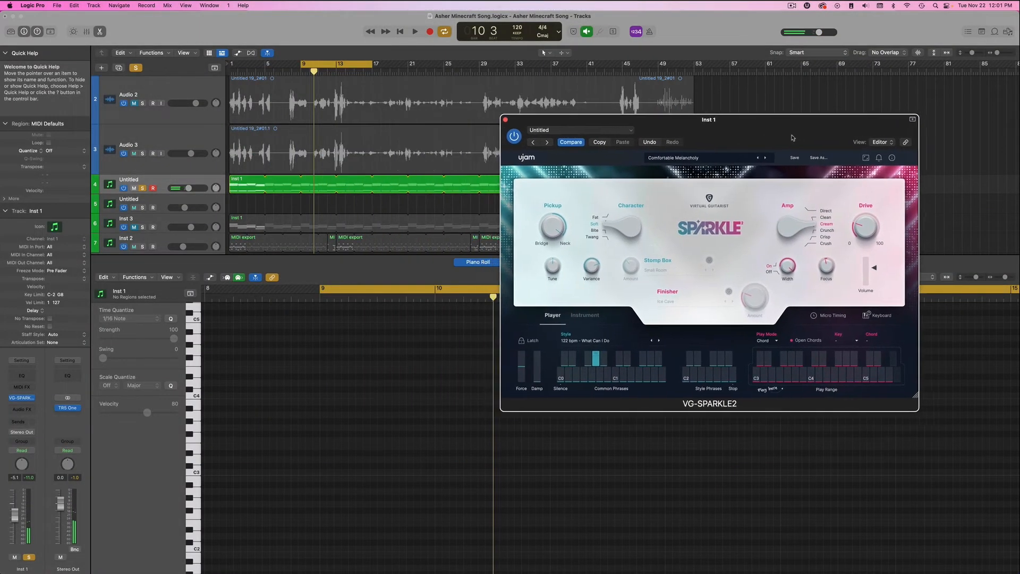
Show the keyboard guide with the Player mode phrase map and reposition the plug-in window
{"action": "left_click_drag", "start_coordinate": [792, 137], "coordinate": [797, 138]}
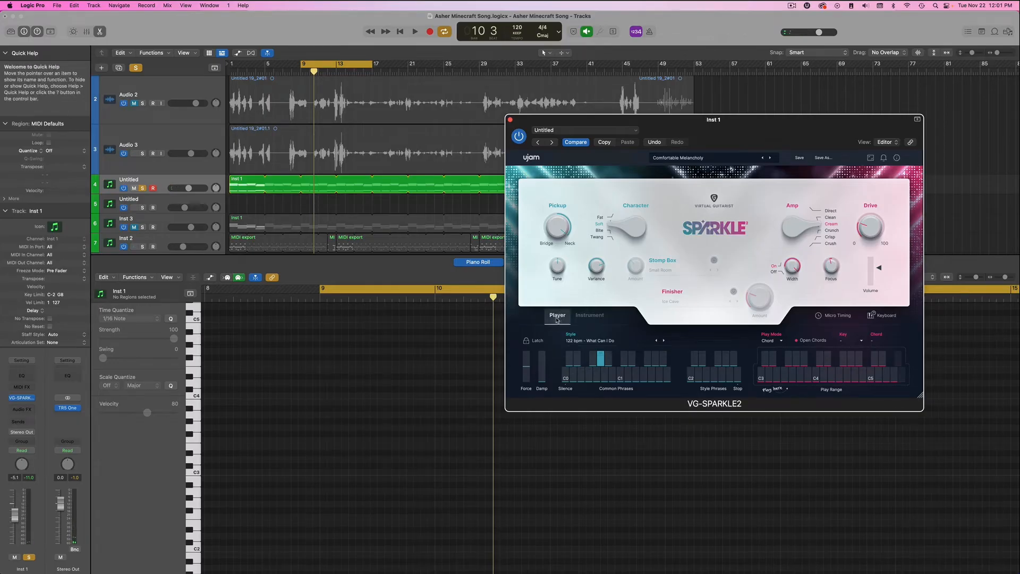
{"action": "left_click", "coordinate": [886, 316]}
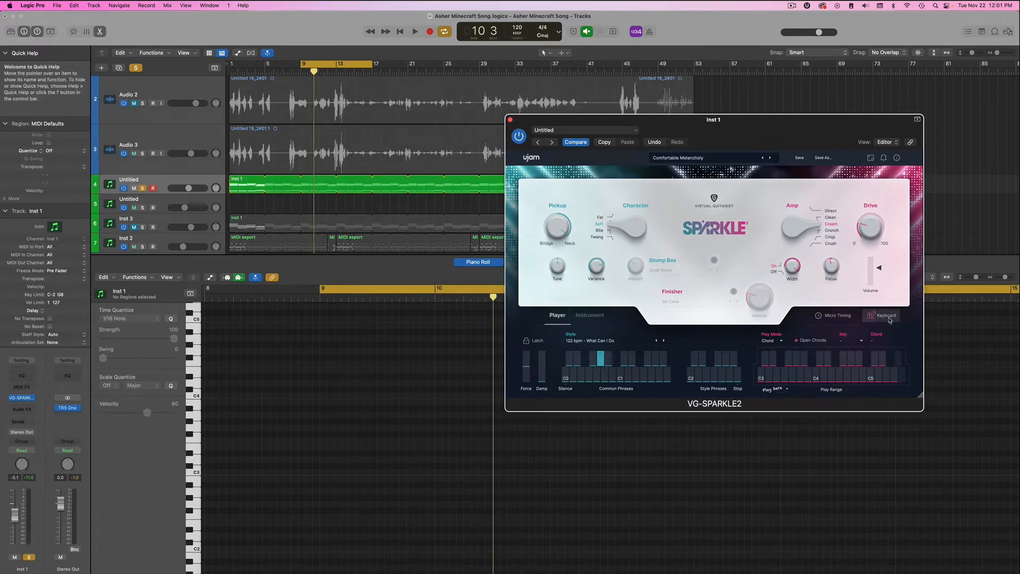
{"action": "left_click_drag", "start_coordinate": [755, 120], "coordinate": [617, 161]}
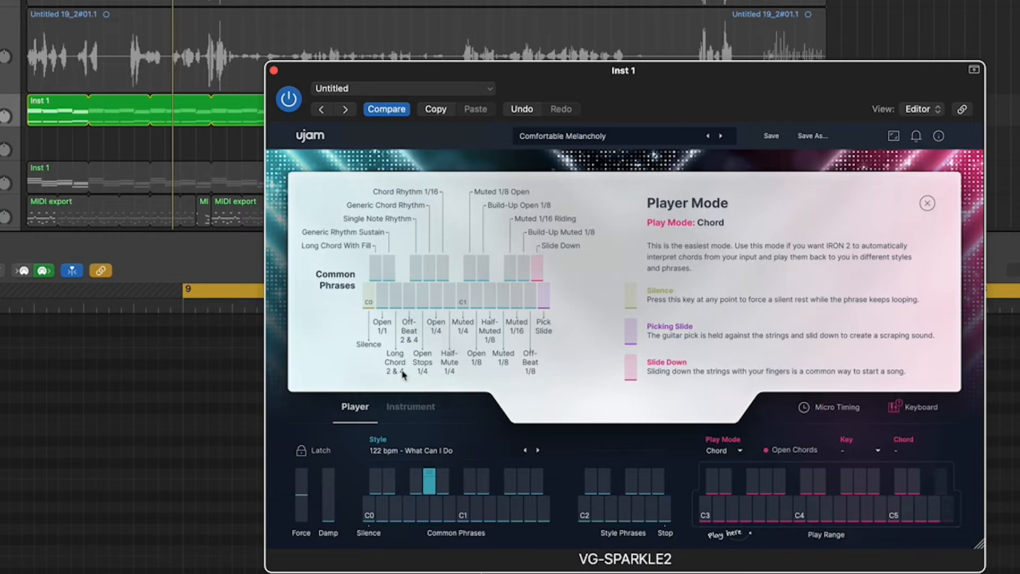
Move the plug-in window aside and show the notes of the Inst 1 region on track 4 in the Piano Roll
{"action": "left_click_drag", "start_coordinate": [550, 74], "coordinate": [881, 80]}
{"action": "left_click", "coordinate": [68, 111]}
{"action": "scroll", "coordinate": [183, 478], "scroll_direction": "left", "scroll_amount": 10}
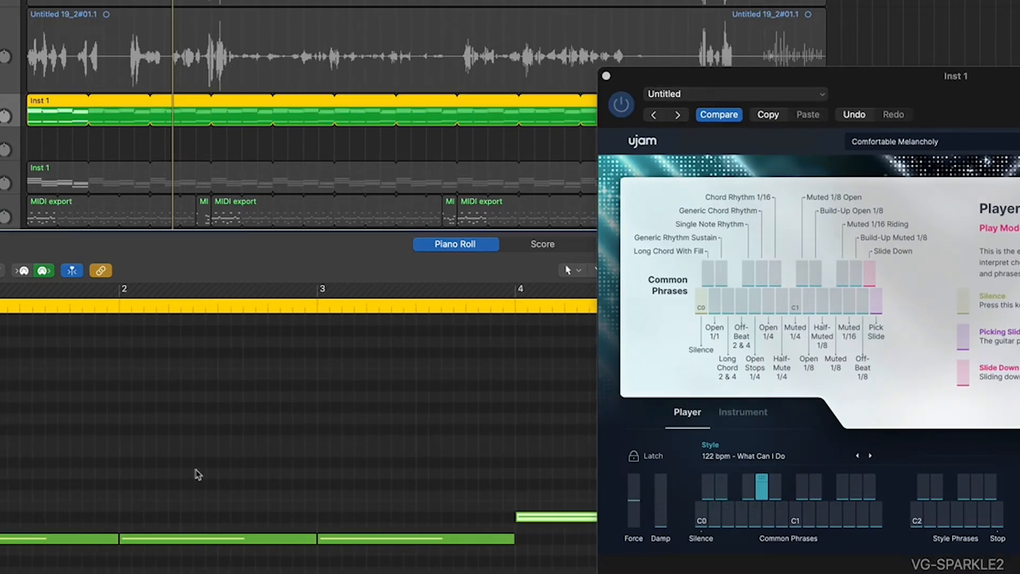
{"action": "scroll", "coordinate": [212, 474], "scroll_direction": "down", "scroll_amount": 3}
{"action": "scroll", "coordinate": [212, 474], "scroll_direction": "up", "scroll_amount": 3}
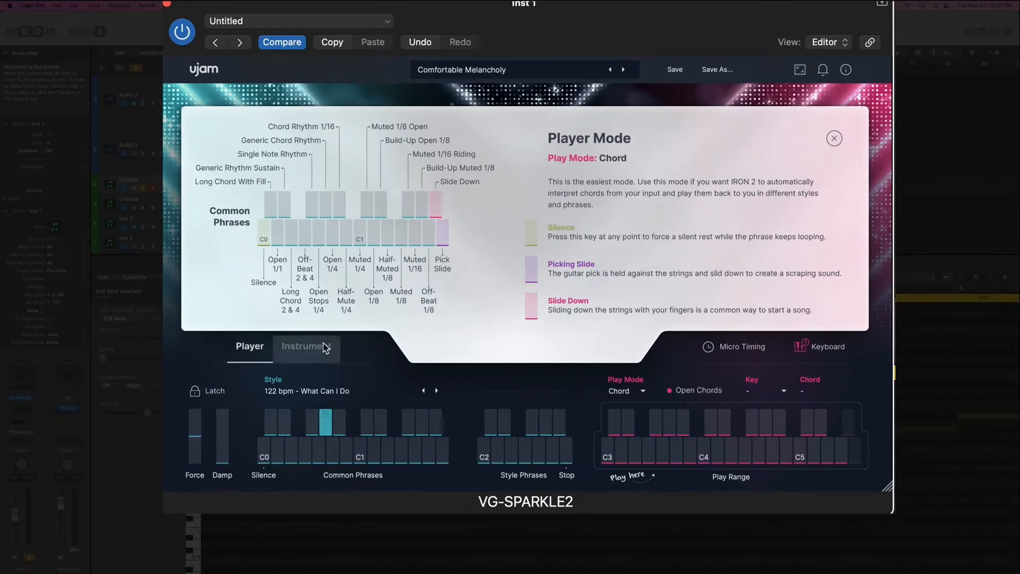
View the Instrument mode key-switch guide and return to Player mode
{"action": "left_click", "coordinate": [306, 348]}
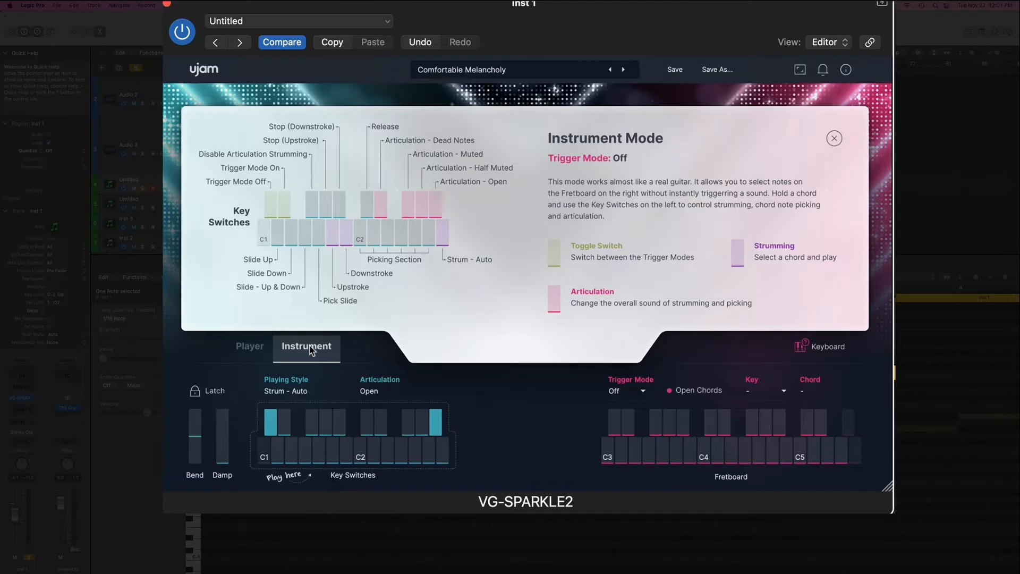
{"action": "left_click", "coordinate": [246, 348]}
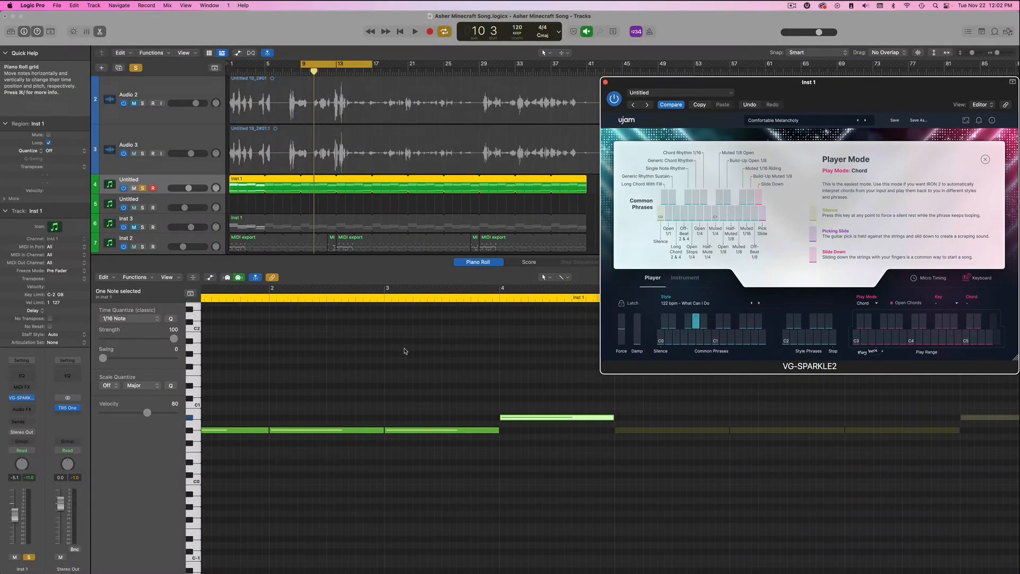
Examine the four phrase-trigger notes below C1 and the chord notes around C4, selecting each group in turn
{"action": "scroll", "coordinate": [405, 351], "scroll_direction": "up", "scroll_amount": 3}
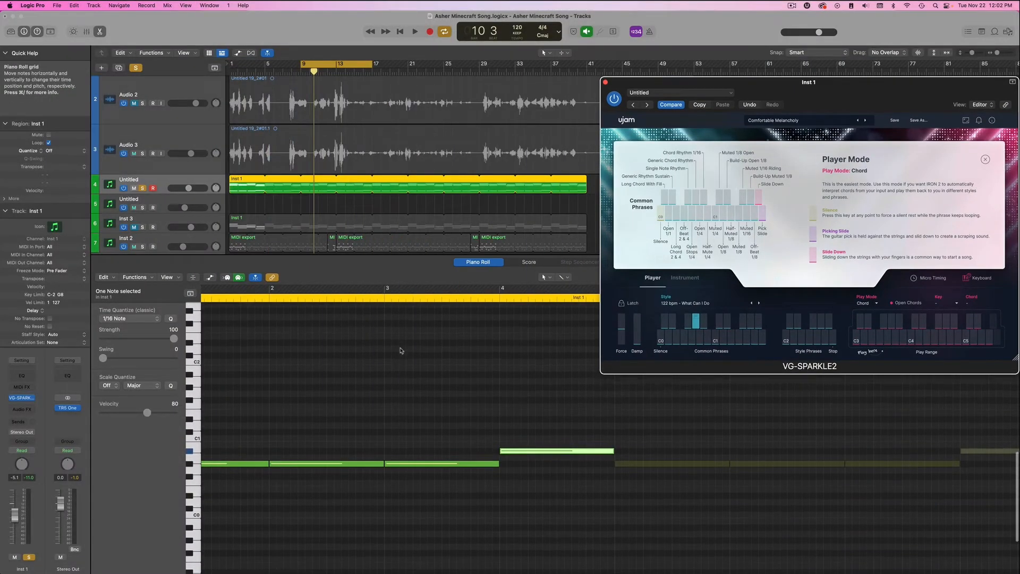
{"action": "scroll", "coordinate": [390, 457], "scroll_direction": "left", "scroll_amount": 3}
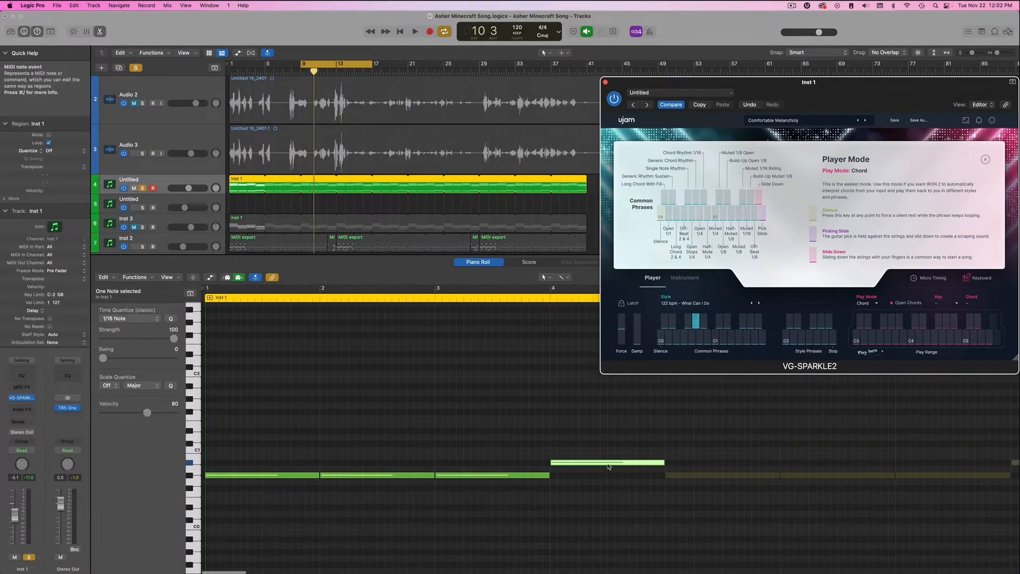
{"action": "left_click_drag", "start_coordinate": [603, 446], "coordinate": [280, 505]}
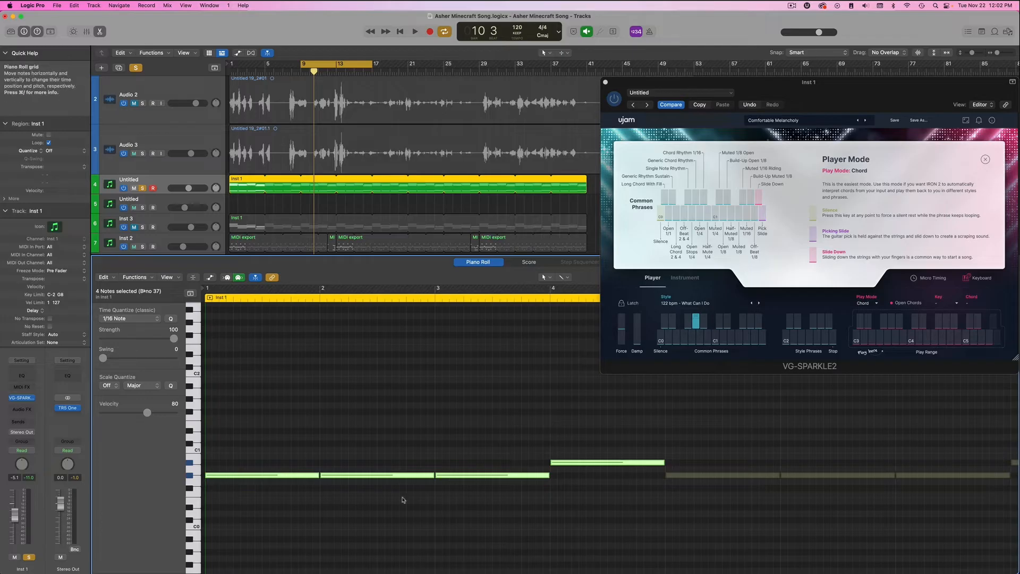
{"action": "scroll", "coordinate": [410, 419], "scroll_direction": "up", "scroll_amount": 5}
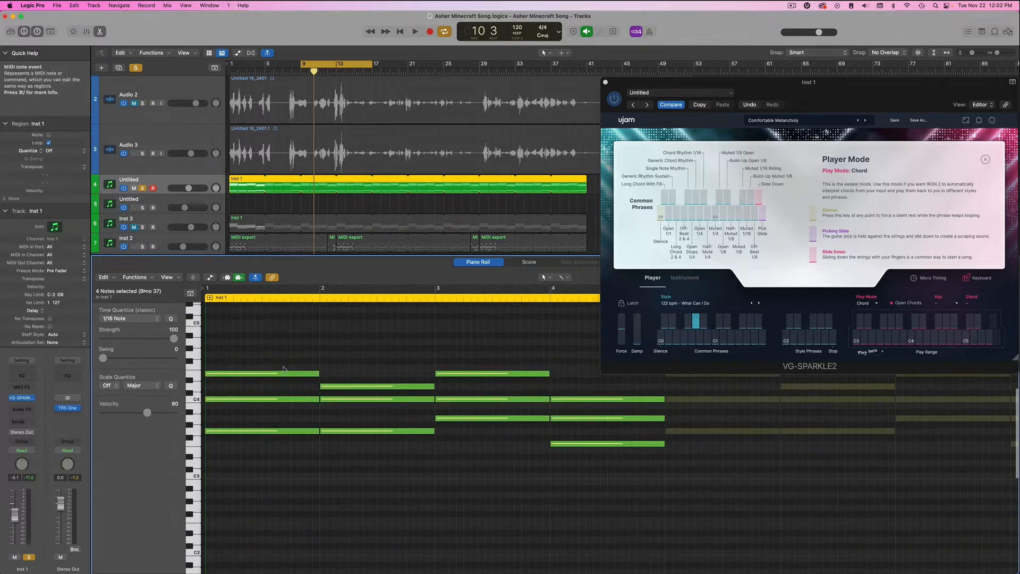
{"action": "left_click_drag", "start_coordinate": [280, 340], "coordinate": [616, 479]}
{"action": "scroll", "coordinate": [391, 449], "scroll_direction": "down", "scroll_amount": 4}
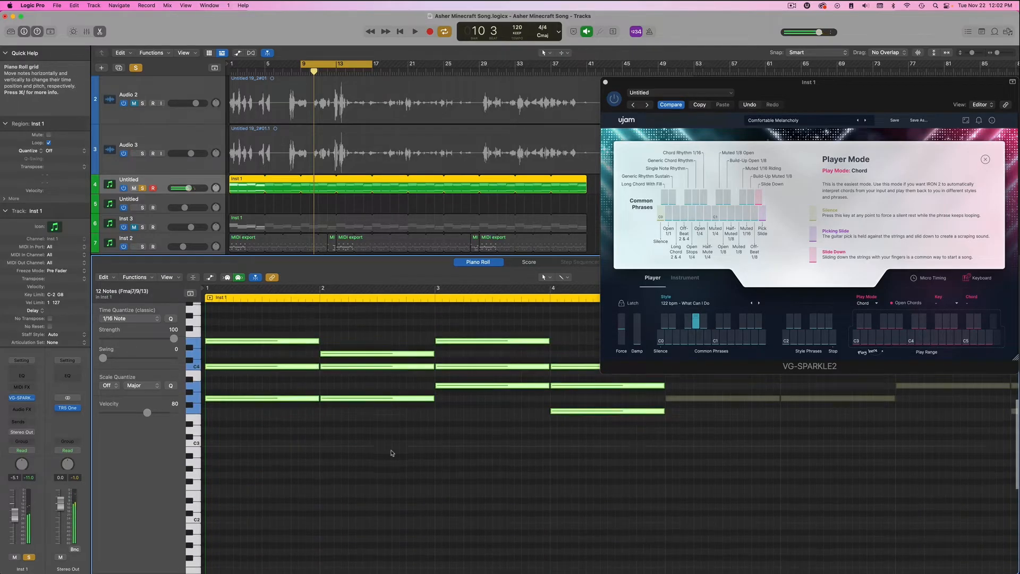
{"action": "scroll", "coordinate": [388, 449], "scroll_direction": "down", "scroll_amount": 2}
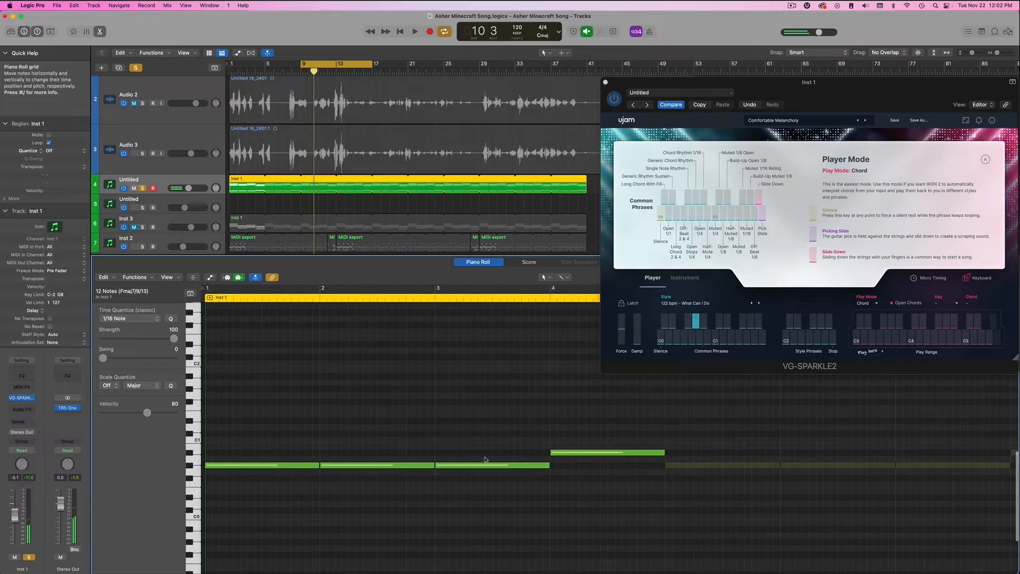
{"action": "left_click", "coordinate": [451, 444]}
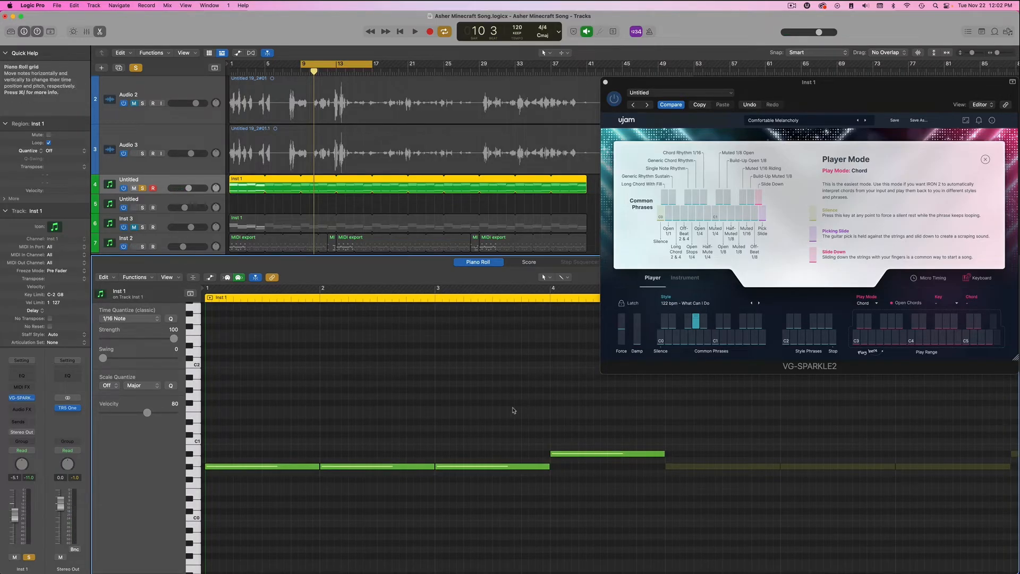
Move the phrase-trigger notes in bars 1 to 4 to E0, D0, C1 and D#1, and play the four-bar loop
{"action": "left_click_drag", "start_coordinate": [483, 432], "coordinate": [287, 488]}
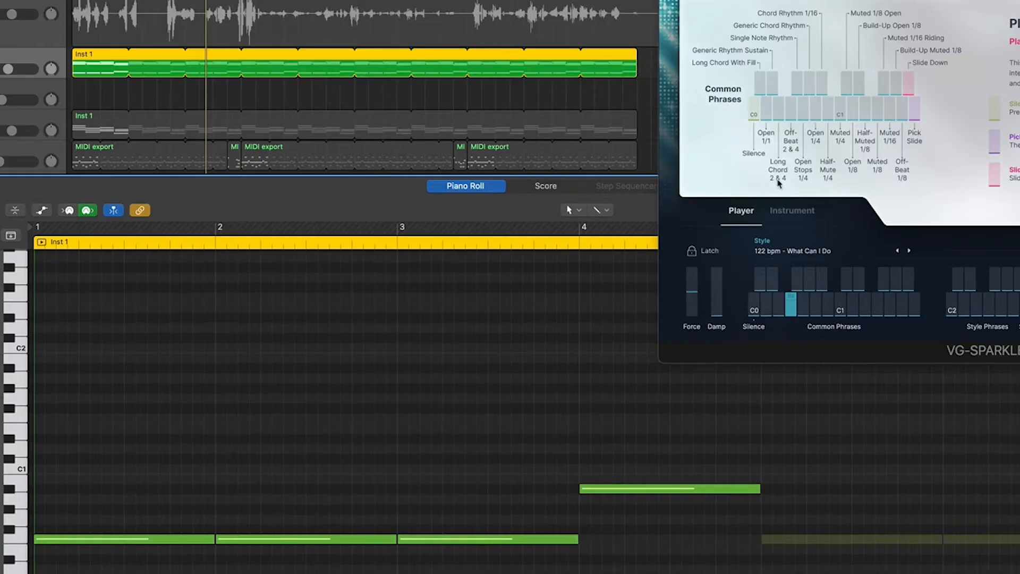
{"action": "mouse_move", "coordinate": [240, 546]}
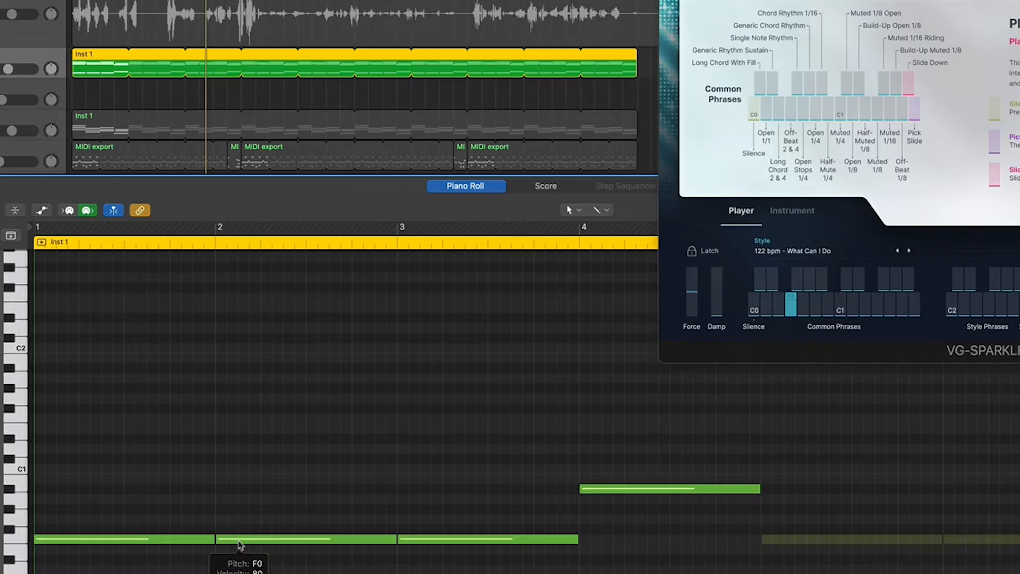
{"action": "left_click_drag", "start_coordinate": [241, 546], "coordinate": [241, 573]}
{"action": "mouse_move", "coordinate": [440, 546]}
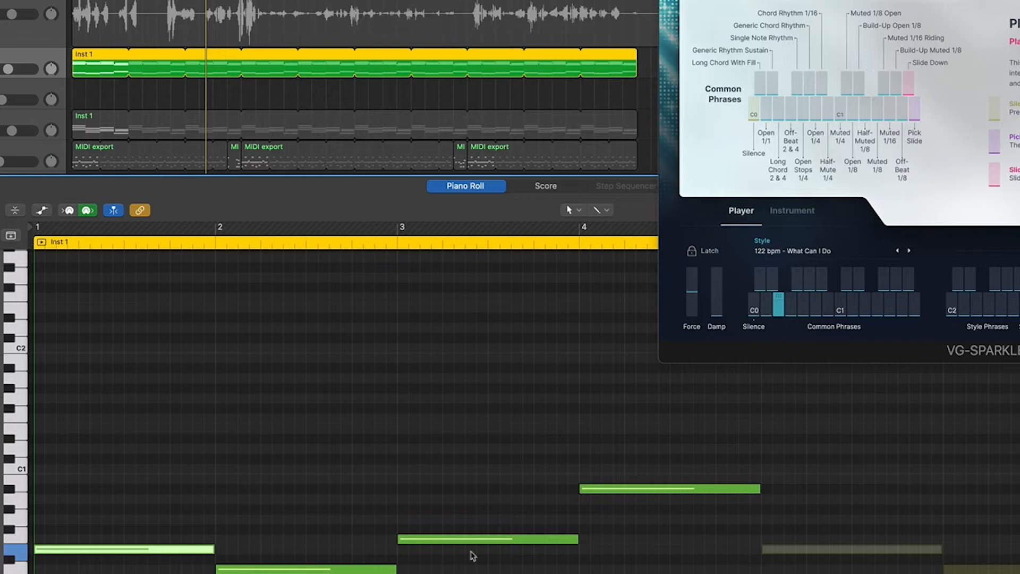
{"action": "left_click_drag", "start_coordinate": [467, 541], "coordinate": [468, 470]}
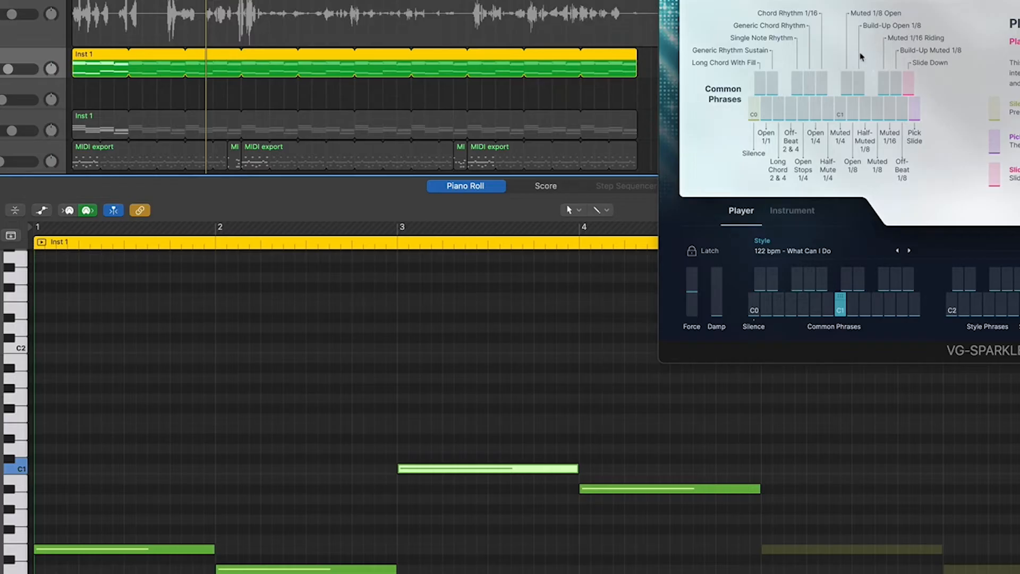
{"action": "left_click_drag", "start_coordinate": [640, 489], "coordinate": [640, 439]}
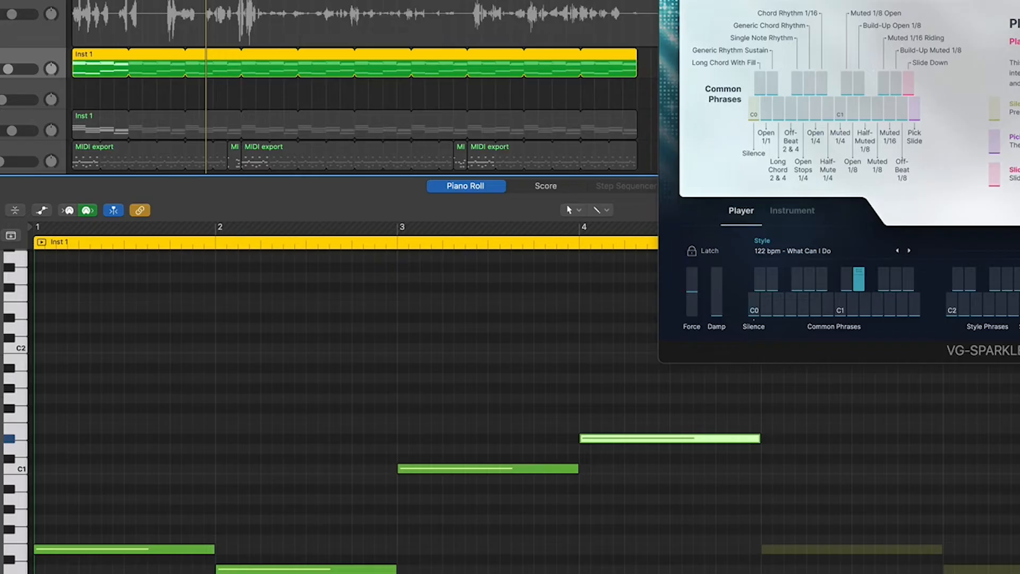
{"action": "left_click", "coordinate": [415, 32]}
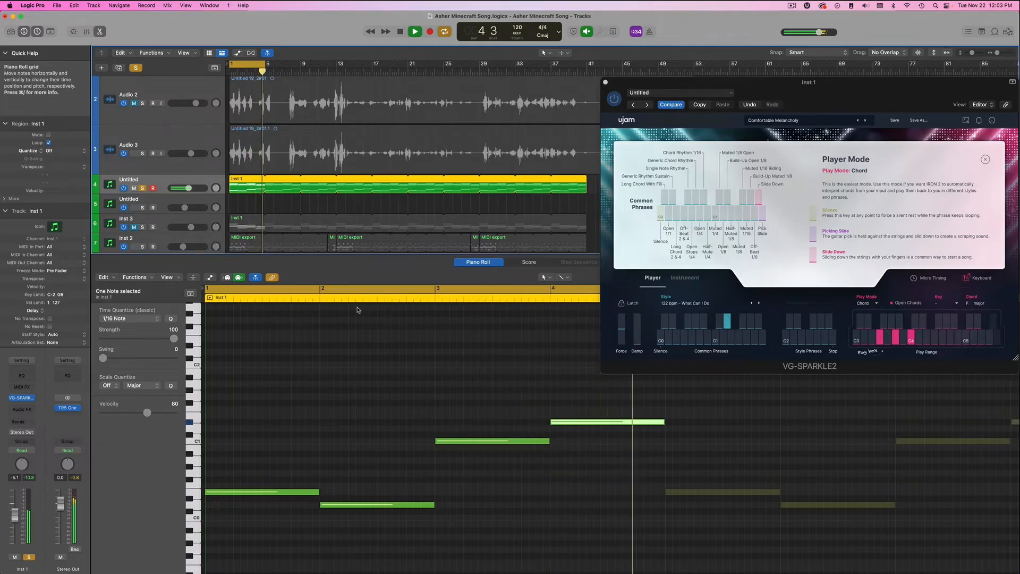
{"action": "key", "text": "space"}
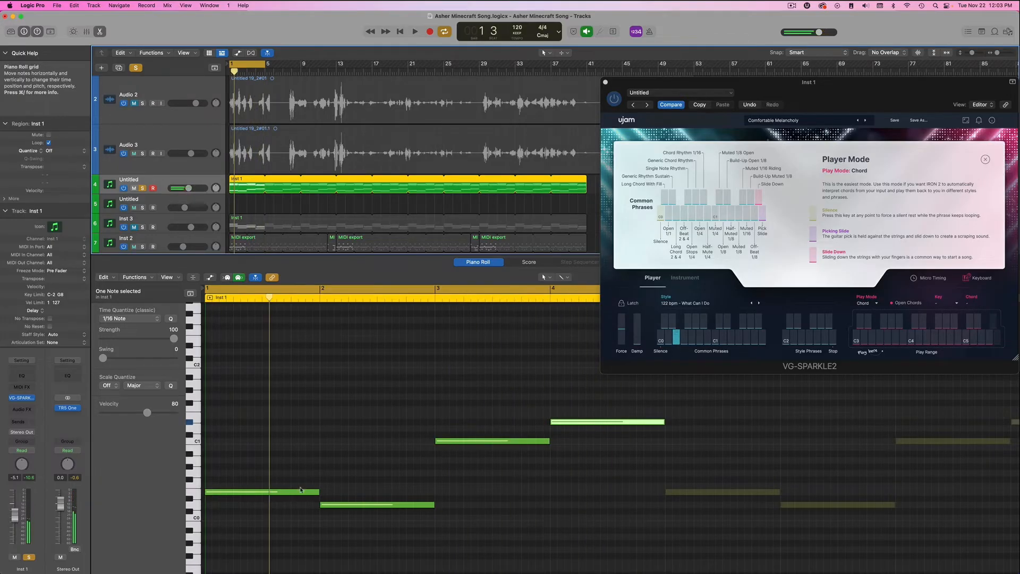
Move the phrase-trigger notes in bars 1 and 2 to C1 and play the loop from the start
{"action": "left_click_drag", "start_coordinate": [301, 489], "coordinate": [301, 440]}
{"action": "left_click", "coordinate": [359, 505]}
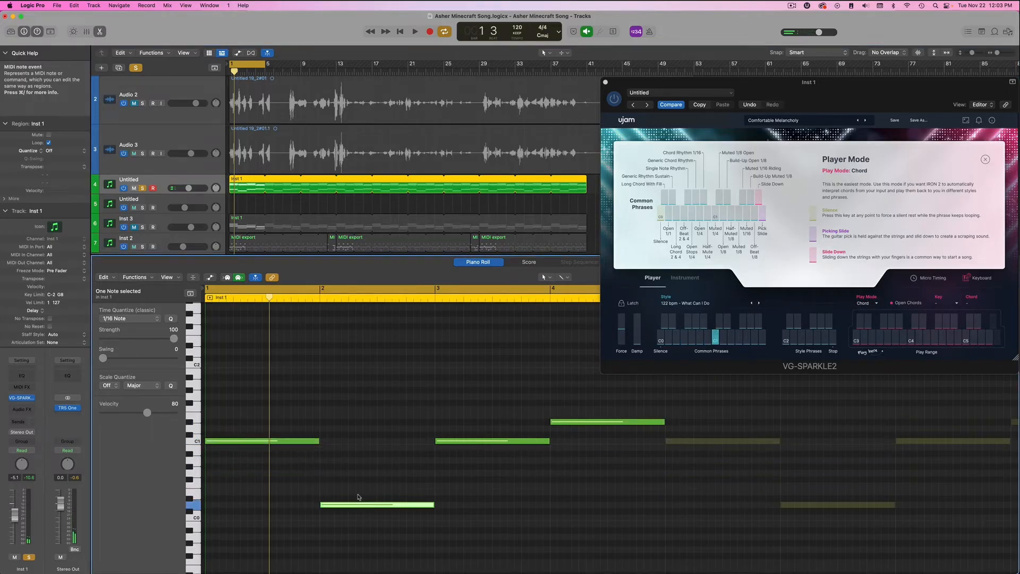
{"action": "left_click_drag", "start_coordinate": [358, 496], "coordinate": [365, 458]}
{"action": "key", "text": "space"}
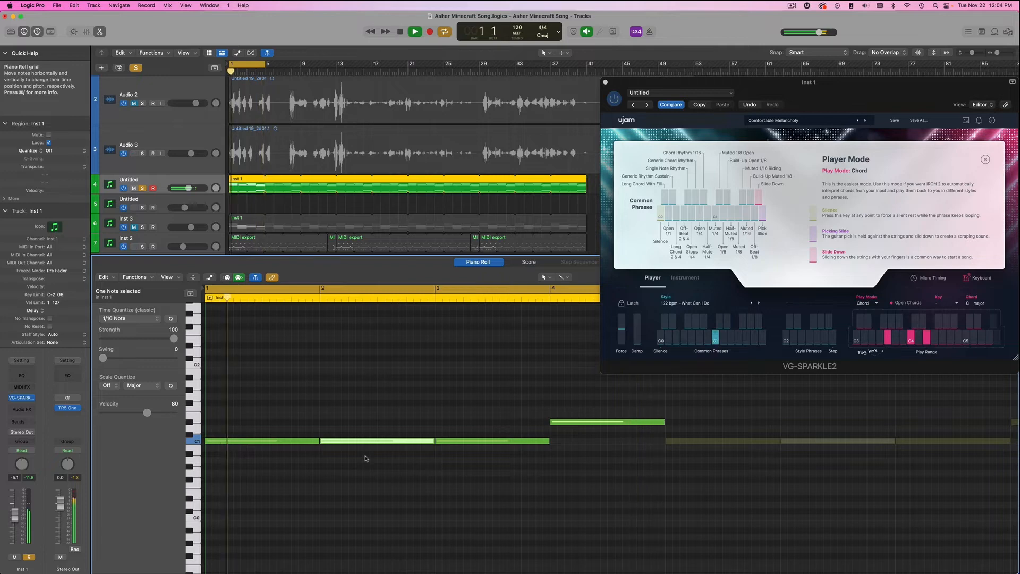
{"action": "key", "text": "space"}
Move the three phrase-trigger notes in bars 1 to 3 together to E1 and play the loop
{"action": "left_click_drag", "start_coordinate": [450, 408], "coordinate": [299, 460]}
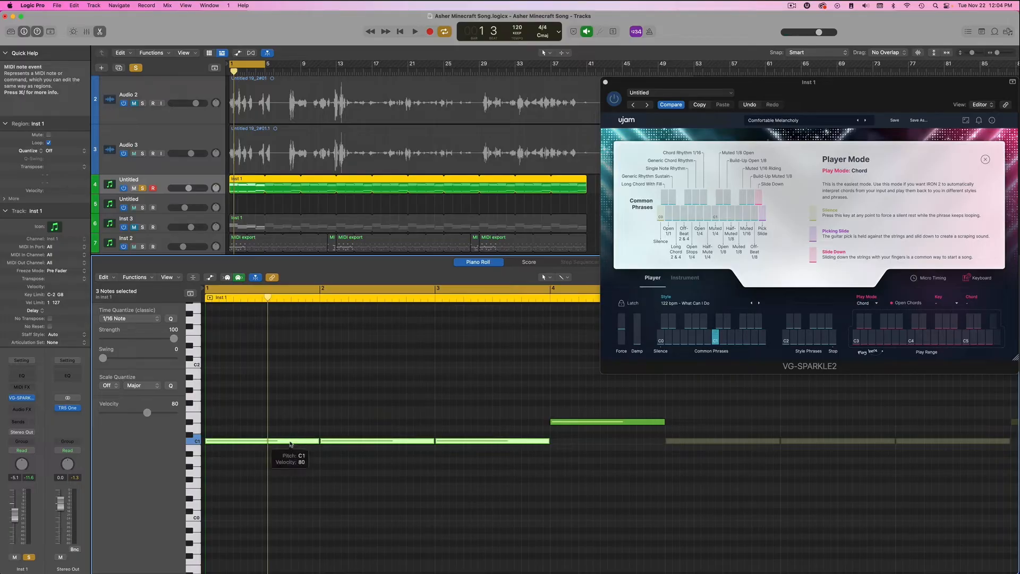
{"action": "left_click_drag", "start_coordinate": [290, 443], "coordinate": [290, 420]}
{"action": "key", "text": "space"}
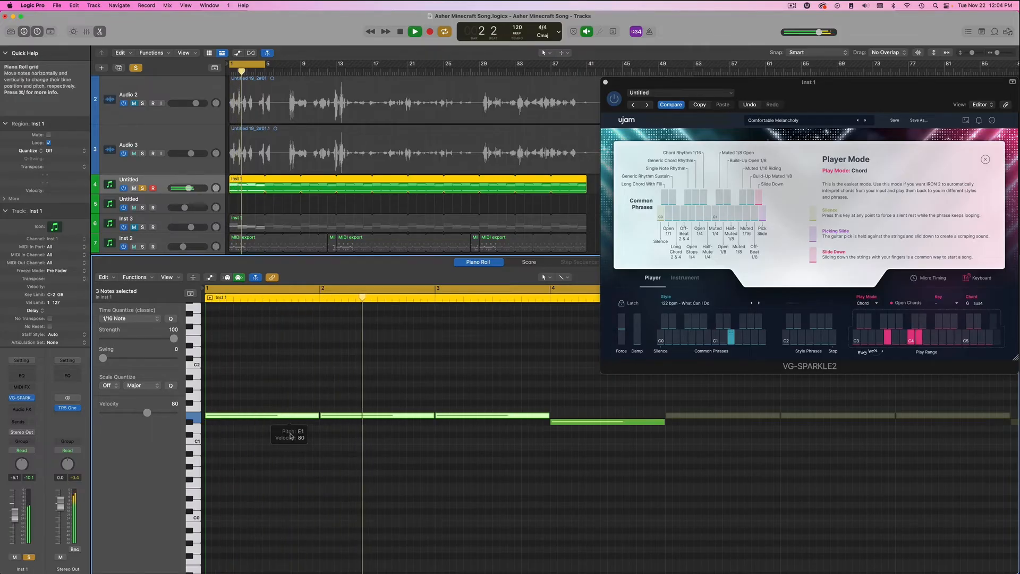
Reposition the plug-in window and open the Micro Timing settings
{"action": "left_click_drag", "start_coordinate": [893, 97], "coordinate": [701, 81]}
{"action": "left_click", "coordinate": [845, 378]}
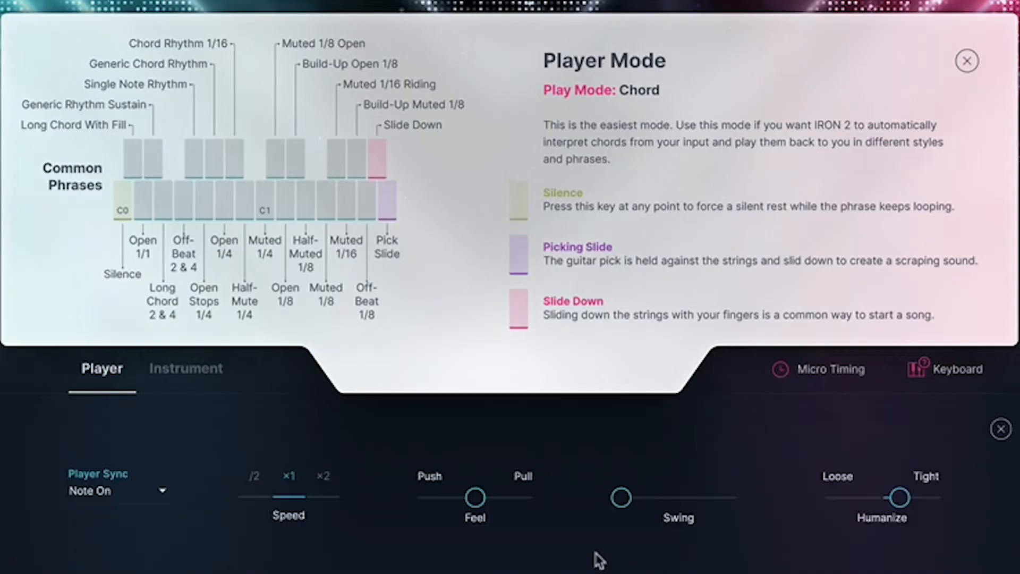
Try the Swing and Humanize sliders in the Micro Timing settings and move the plug-in window clear of the Piano Roll
{"action": "left_click_drag", "start_coordinate": [619, 497], "coordinate": [661, 507]}
{"action": "mouse_move", "coordinate": [899, 497]}
{"action": "left_mouse_down"}
{"action": "mouse_move", "coordinate": [936, 501]}
{"action": "mouse_move", "coordinate": [843, 497]}
{"action": "mouse_move", "coordinate": [918, 497]}
{"action": "mouse_move", "coordinate": [909, 498]}
{"action": "left_mouse_up"}
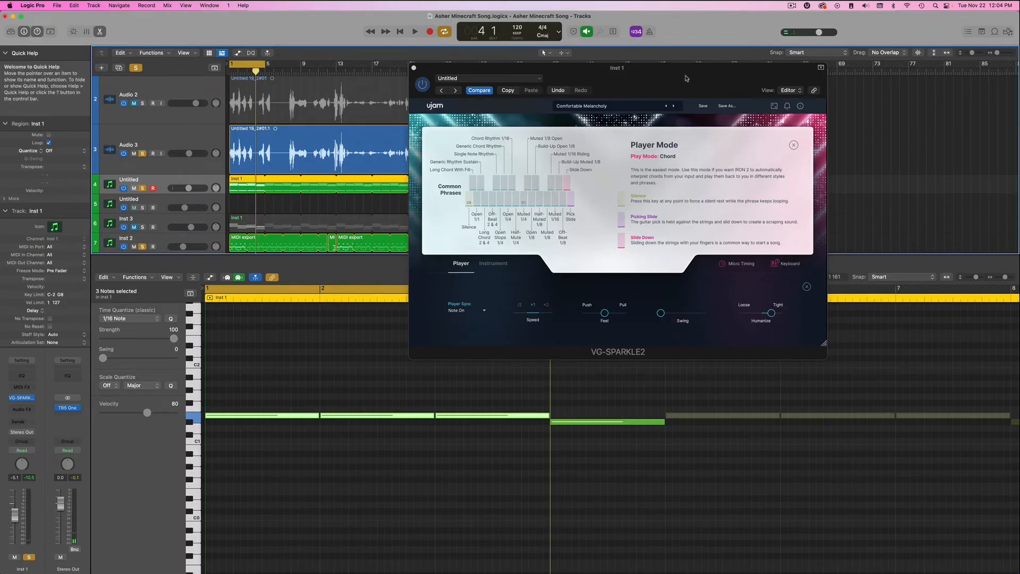
{"action": "left_click_drag", "start_coordinate": [685, 78], "coordinate": [1018, 86]}
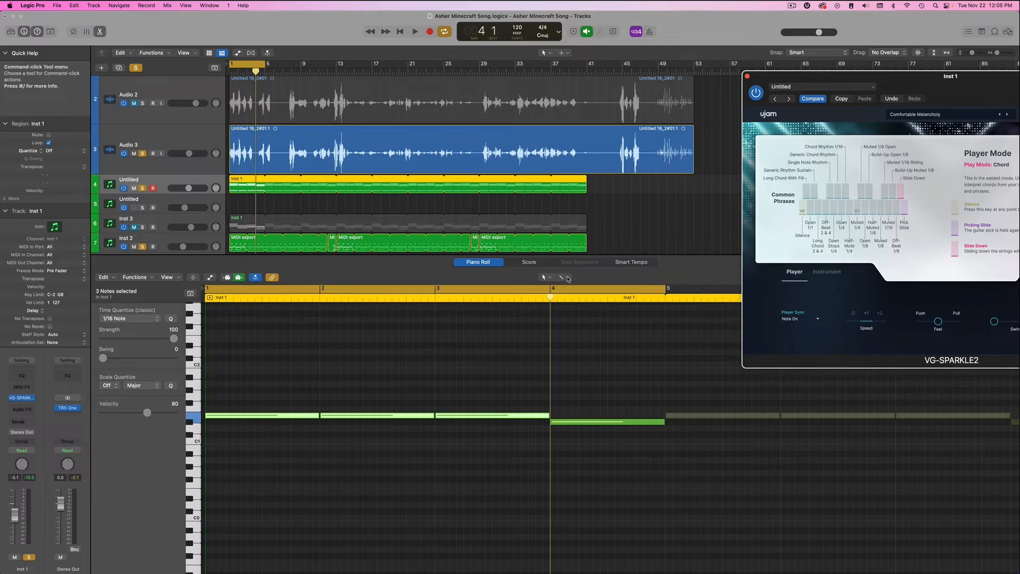
Split the bar 4 trigger note into two halves with the Scissors tool, place both on B1 and play the loop
{"action": "left_click", "coordinate": [563, 276]}
{"action": "left_click", "coordinate": [584, 322]}
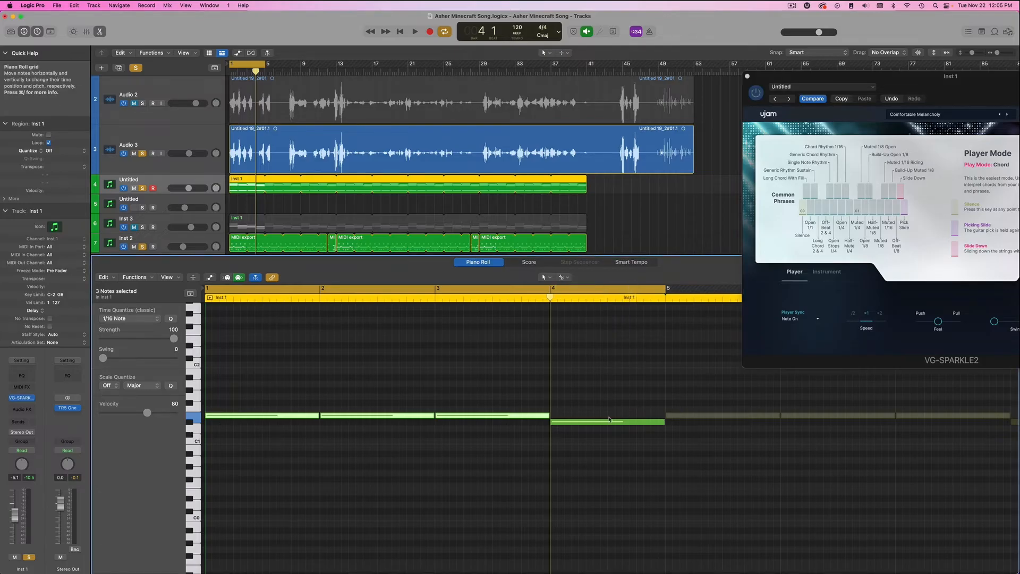
{"action": "left_click", "coordinate": [608, 423]}
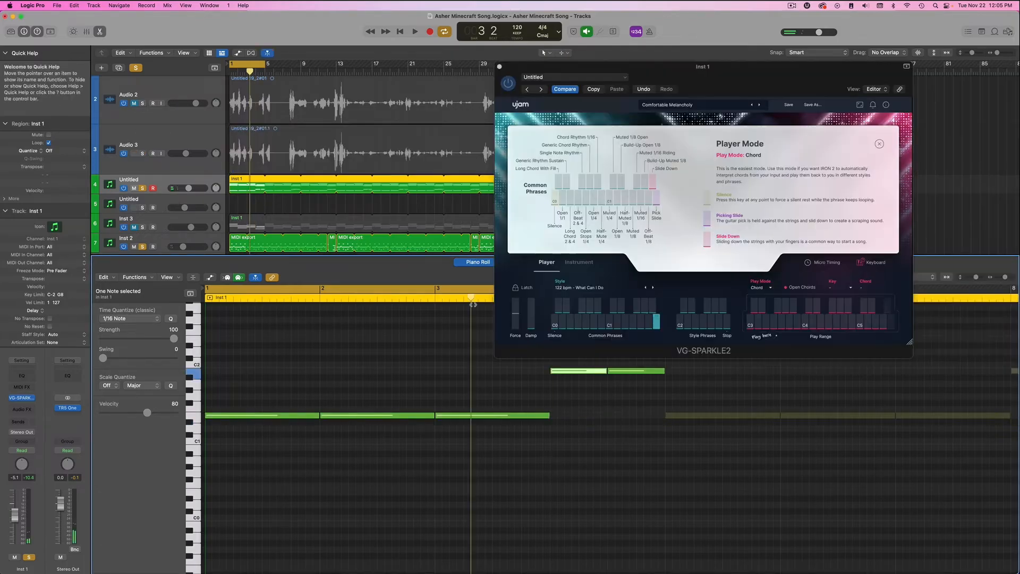
{"action": "key", "text": "space"}
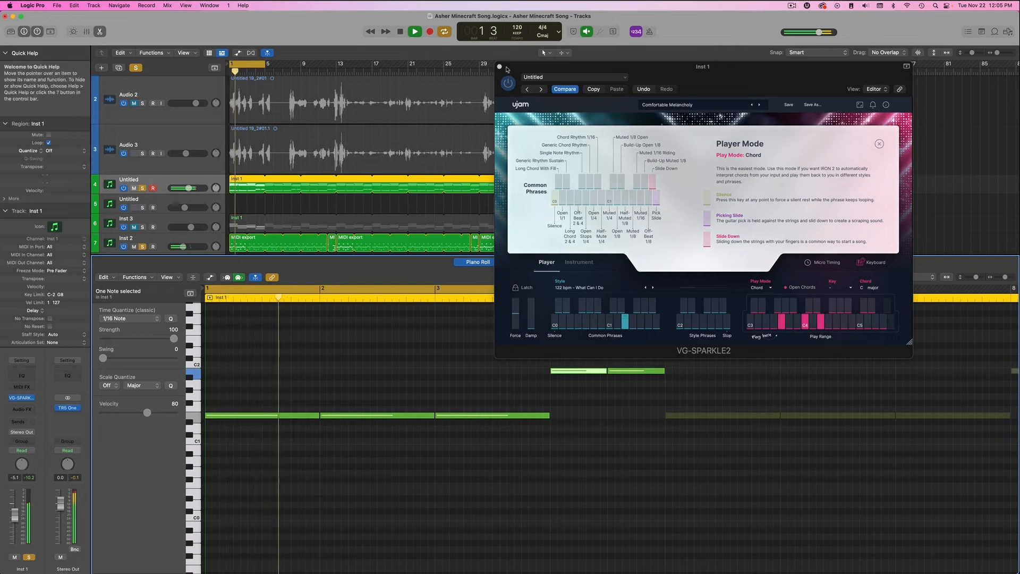
{"action": "left_click_drag", "start_coordinate": [508, 69], "coordinate": [325, 25]}
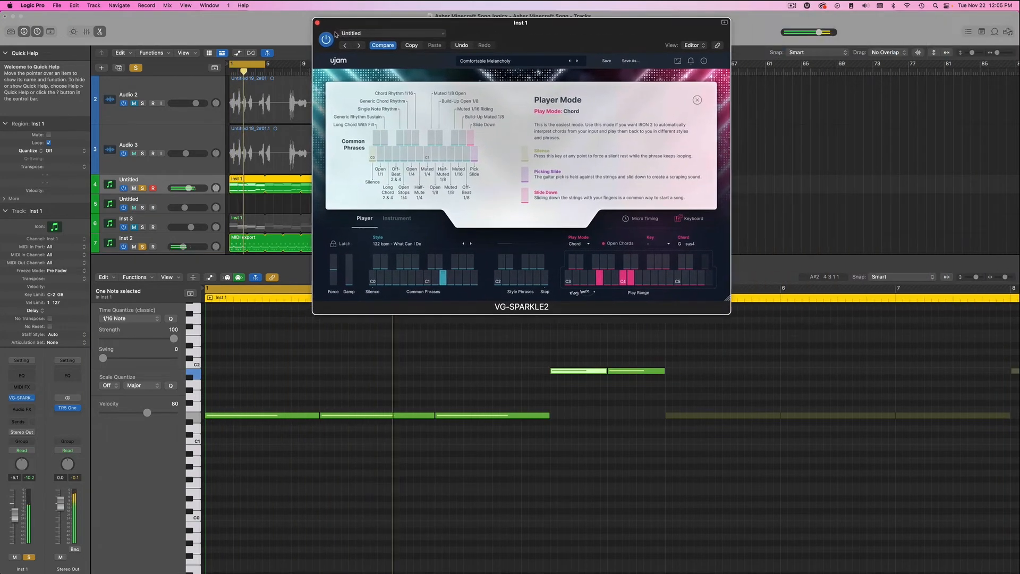
{"action": "left_click_drag", "start_coordinate": [406, 24], "coordinate": [398, 50]}
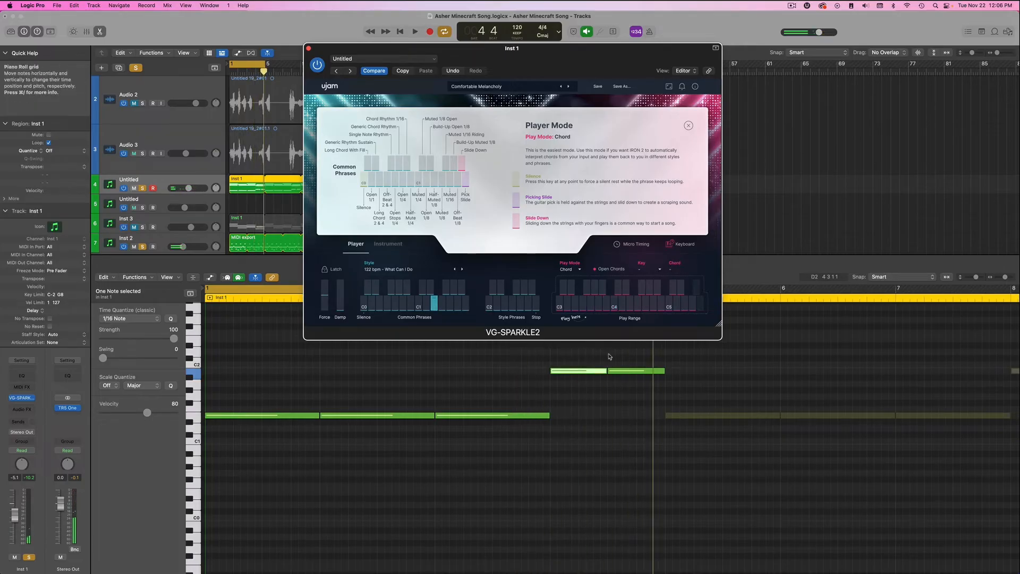
Shift both trigger notes in bar 4 down slightly and play the loop from the start with the plug-in window moved aside
{"action": "left_click", "coordinate": [575, 376]}
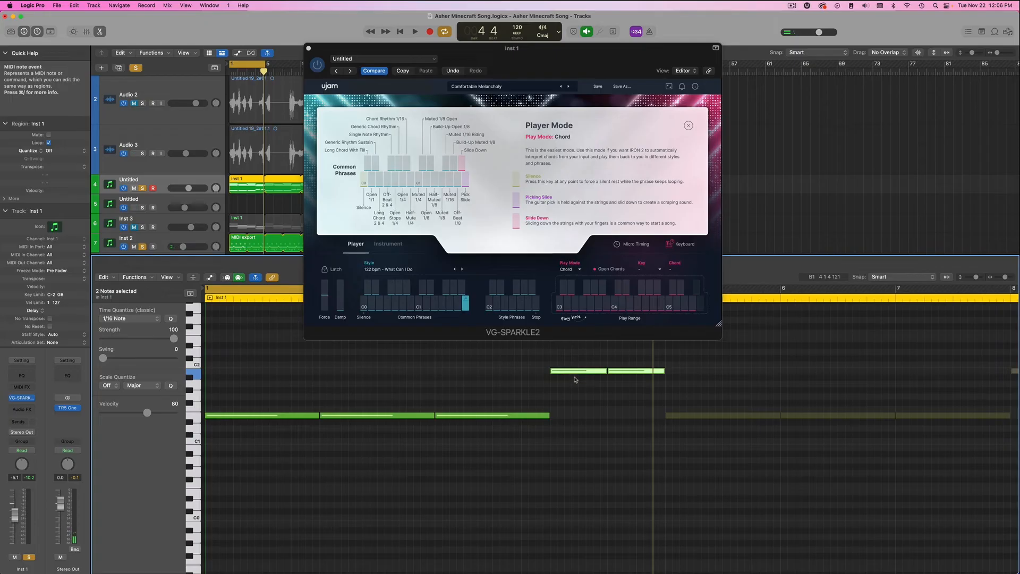
{"action": "left_click_drag", "start_coordinate": [575, 378], "coordinate": [575, 381]}
{"action": "left_click_drag", "start_coordinate": [578, 69], "coordinate": [742, 80]}
{"action": "double_click", "coordinate": [440, 290]}
{"action": "key", "text": "space"}
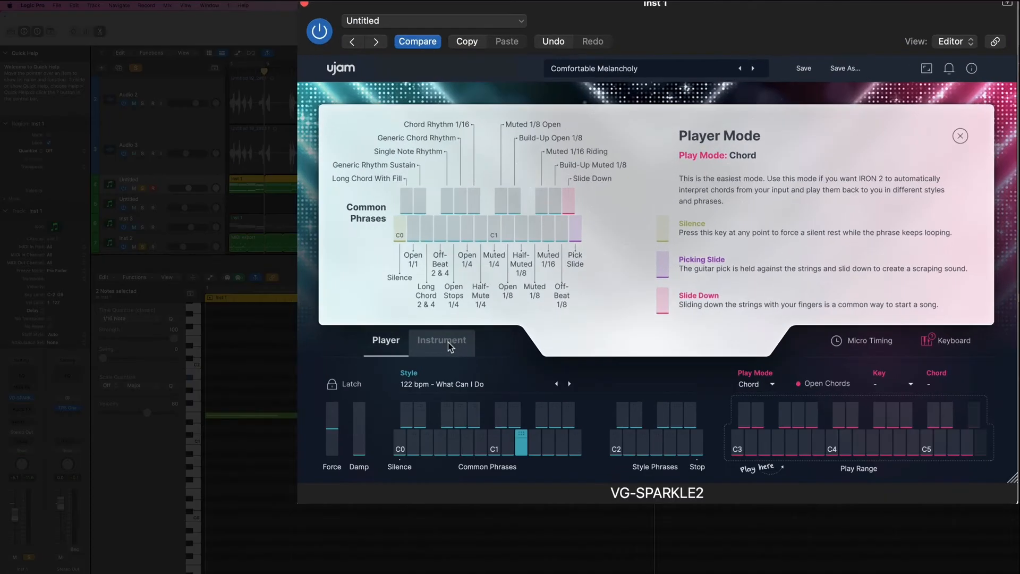
Switch the plug-in to Instrument mode and play the bar 1 chord with a one-bar key-switch note on C2
{"action": "left_click", "coordinate": [563, 267]}
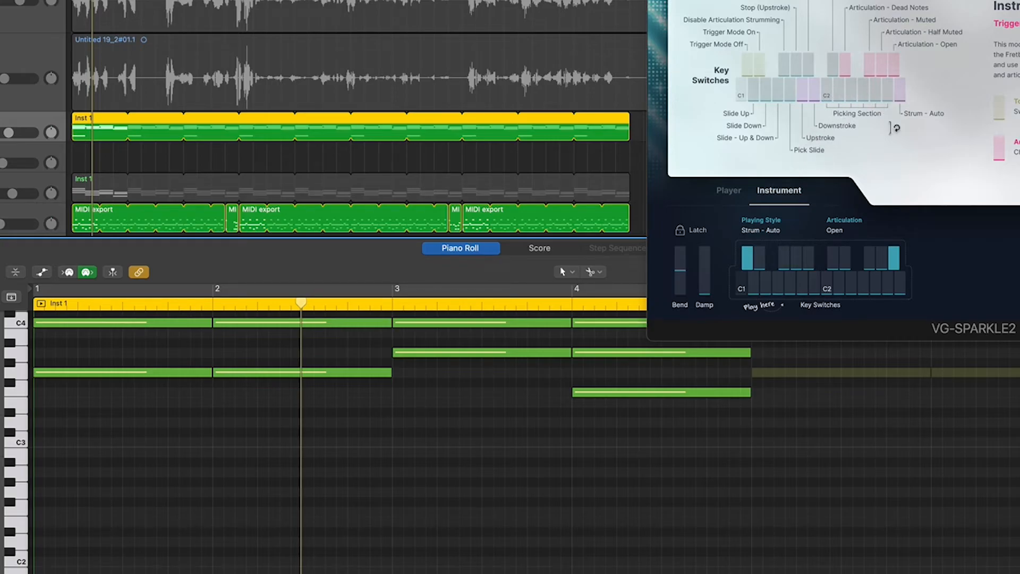
{"action": "left_click_drag", "start_coordinate": [118, 573], "coordinate": [118, 563]}
{"action": "key", "text": "space"}
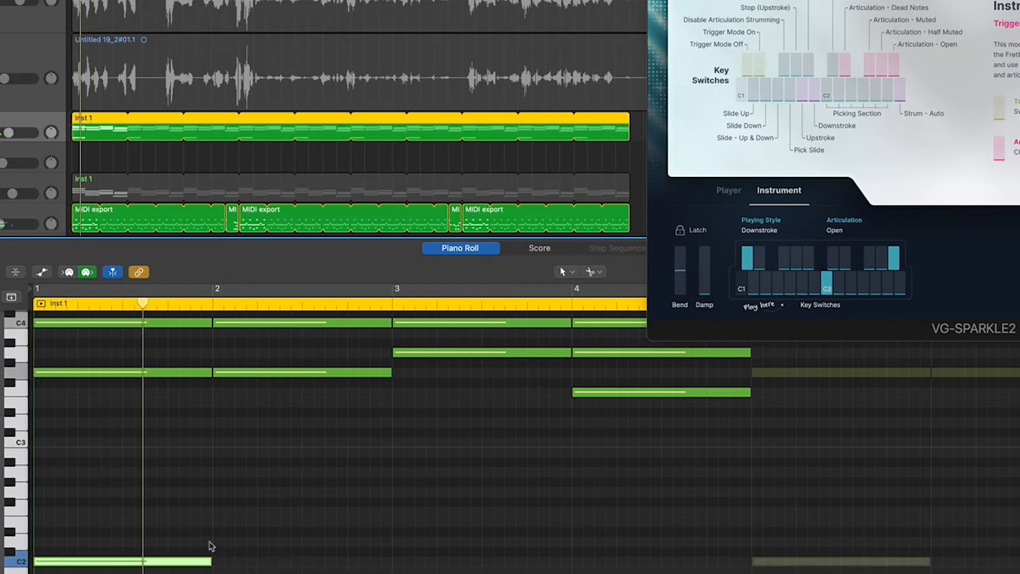
Split the C2 key-switch note into a rhythm of shorter notes with the Scissors tool, fill bars 1 to 4 with it and play the loop
{"action": "scroll", "coordinate": [211, 546], "scroll_direction": "up", "scroll_amount": 3}
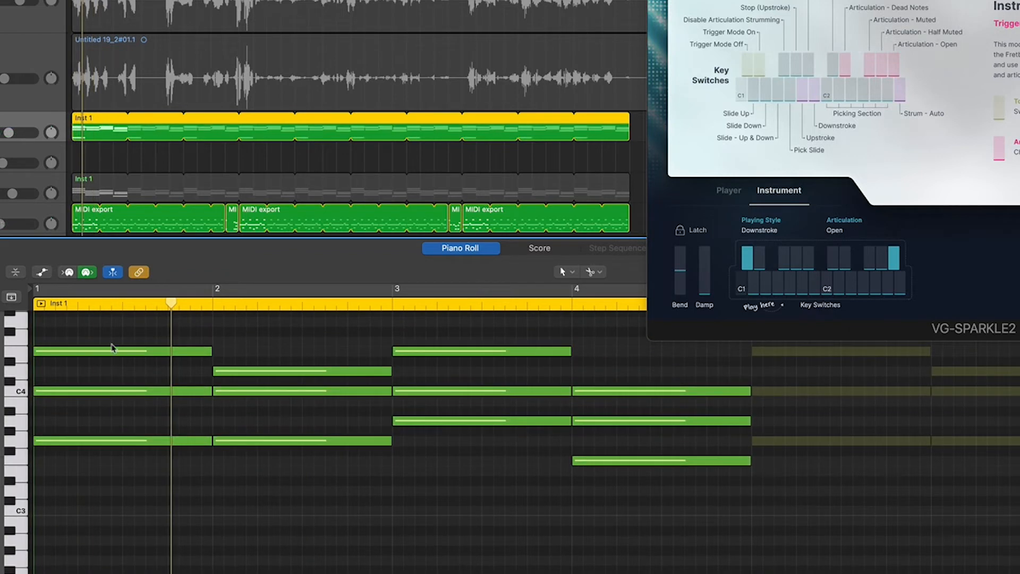
{"action": "left_click_drag", "start_coordinate": [111, 343], "coordinate": [93, 490]}
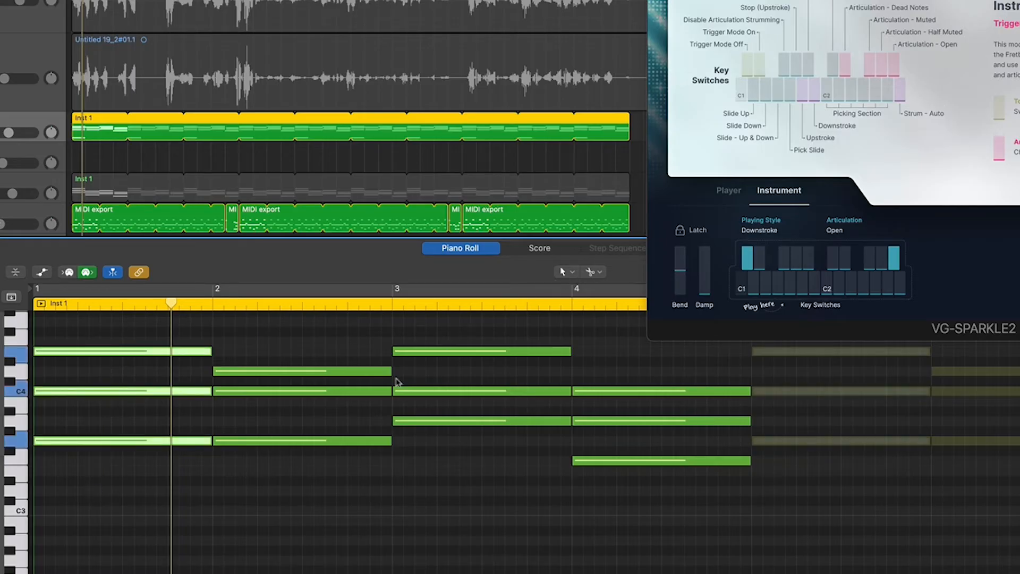
{"action": "left_click", "coordinate": [268, 481]}
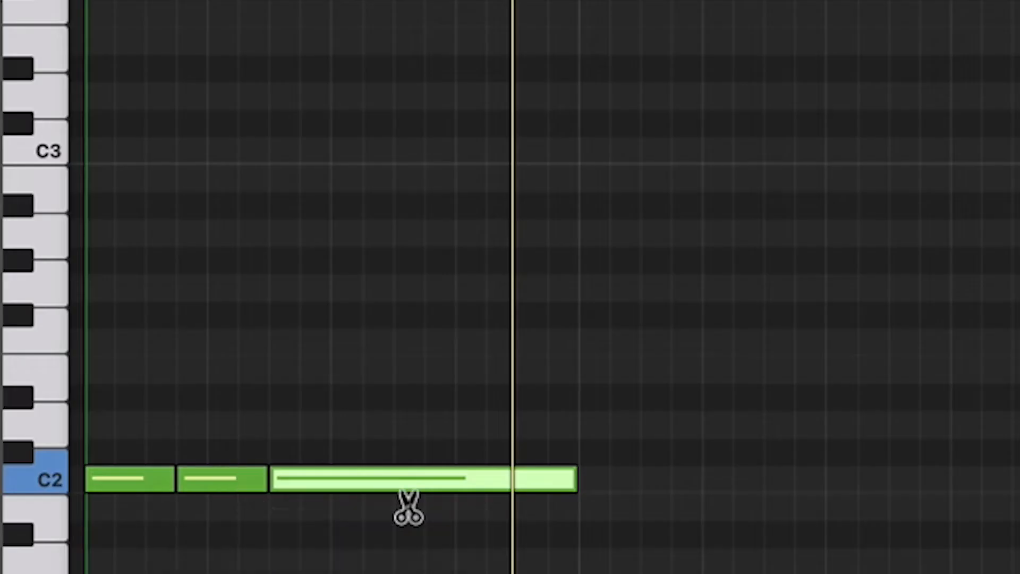
{"action": "left_click", "coordinate": [394, 480]}
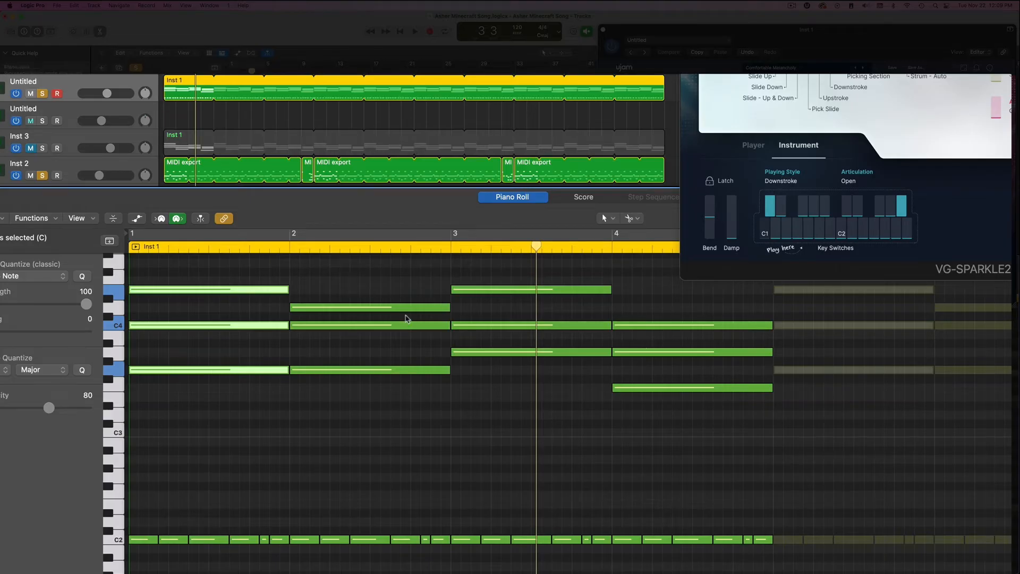
{"action": "key", "text": "space"}
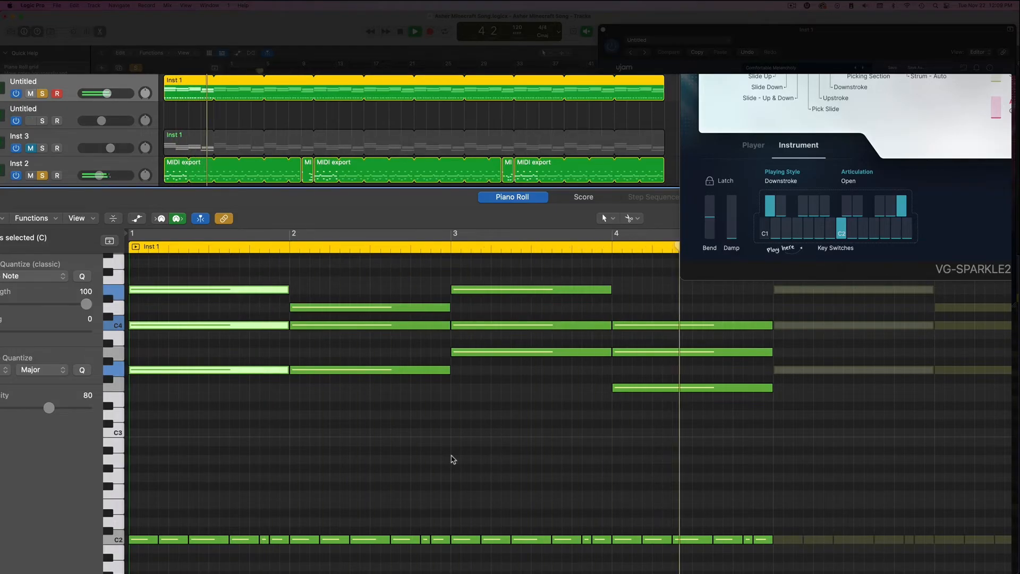
Move all the C2 key-switch notes in bars 1 to 4 up to B2 and play the loop from the start
{"action": "left_click_drag", "start_coordinate": [770, 515], "coordinate": [141, 440]}
{"action": "key", "text": "Return"}
{"action": "key", "text": "space"}
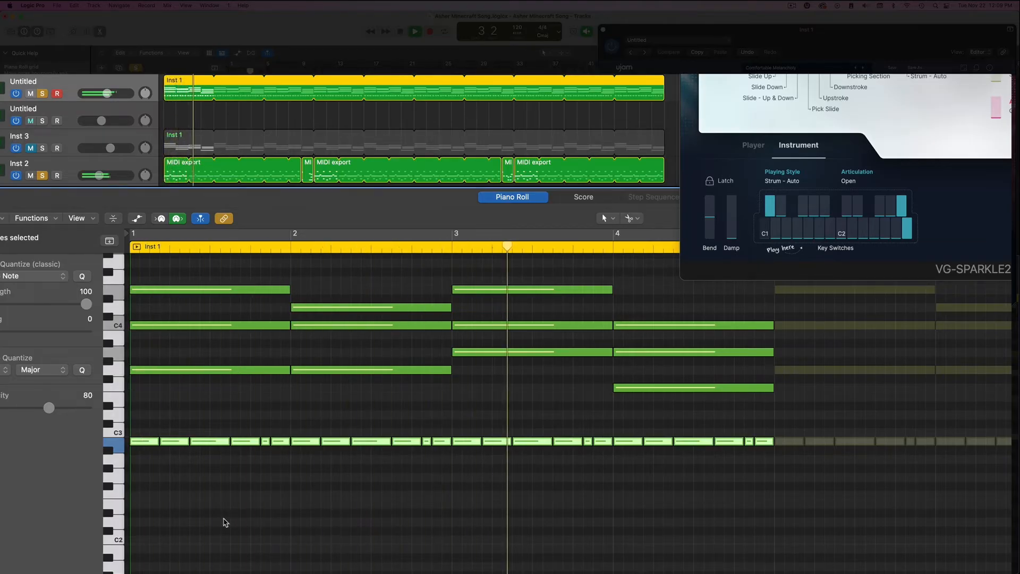
{"action": "left_click", "coordinate": [452, 535]}
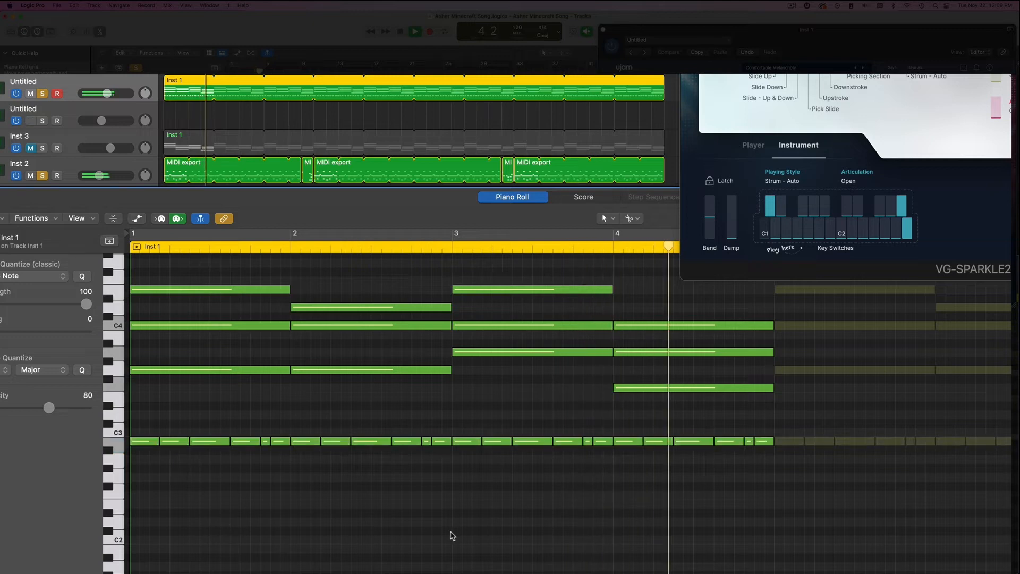
{"action": "key", "text": "space"}
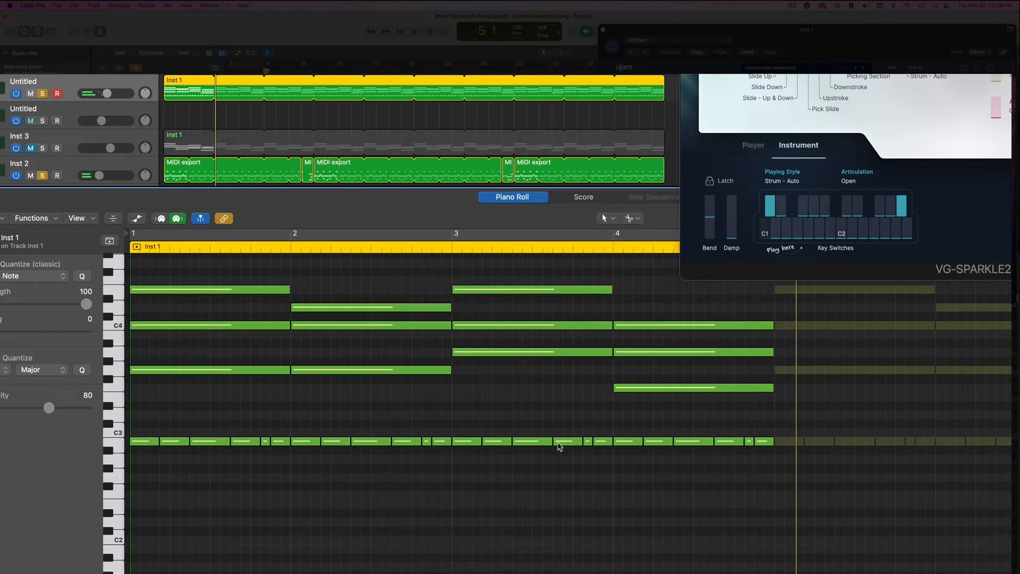
Move the shortest key-switch note near the end of each bar to F#2 and each bar's last note to G#2
{"action": "left_click_drag", "start_coordinate": [588, 441], "coordinate": [587, 485]}
{"action": "left_click_drag", "start_coordinate": [426, 442], "coordinate": [423, 486]}
{"action": "left_click_drag", "start_coordinate": [754, 441], "coordinate": [744, 484]}
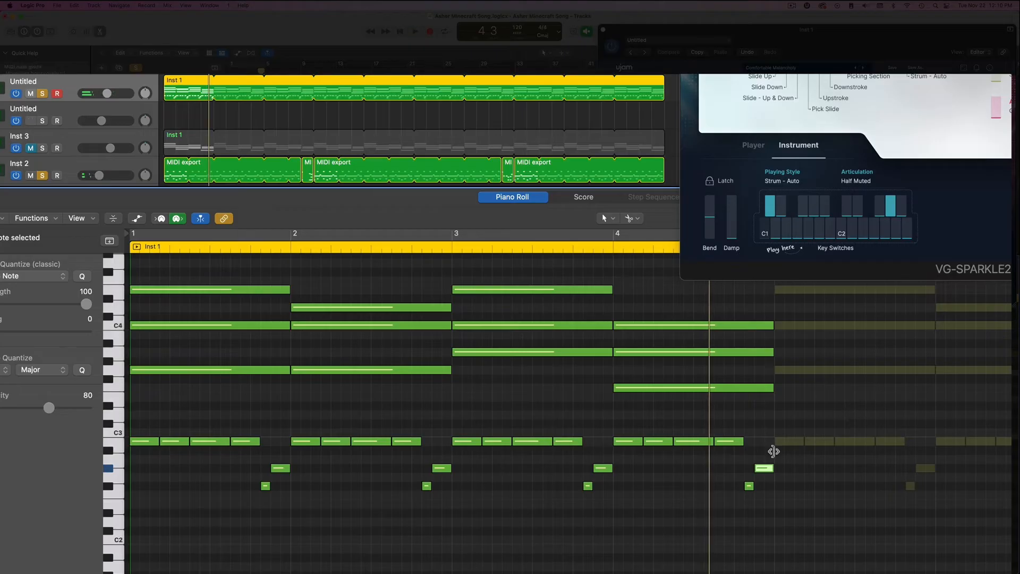
Move the B2 strum notes in bars 1 and 2 and the last key-switch note in bar 4 to E2
{"action": "left_click_drag", "start_coordinate": [141, 444], "coordinate": [140, 509]}
{"action": "scroll", "coordinate": [757, 510], "scroll_direction": "down", "scroll_amount": 3}
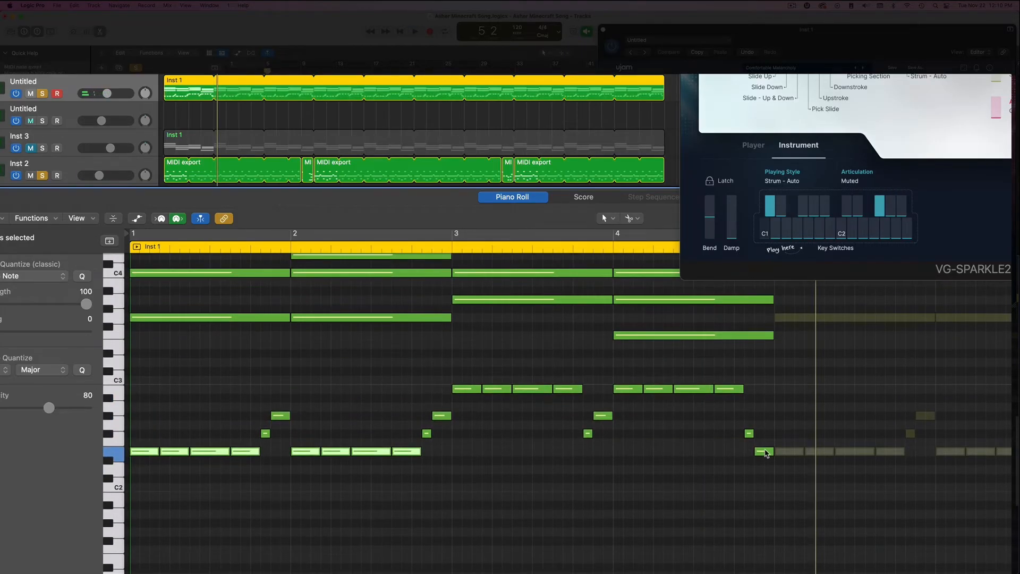
{"action": "left_click", "coordinate": [765, 452]}
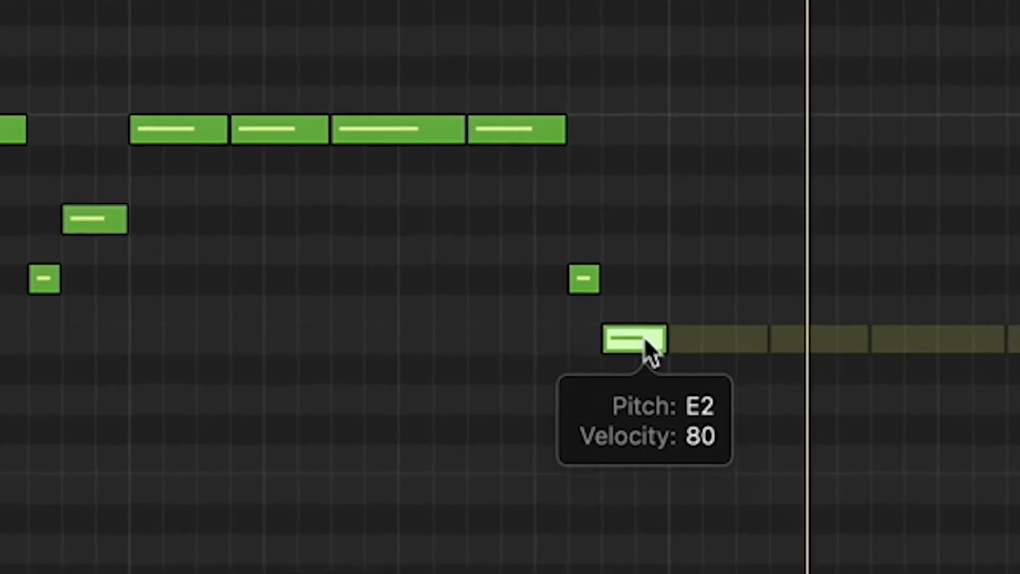
Move the last key-switch note in bar 4 to G1 and the strum notes in bars 1 and 2 to A1, playing the loop
{"action": "left_click_drag", "start_coordinate": [644, 338], "coordinate": [643, 431]}
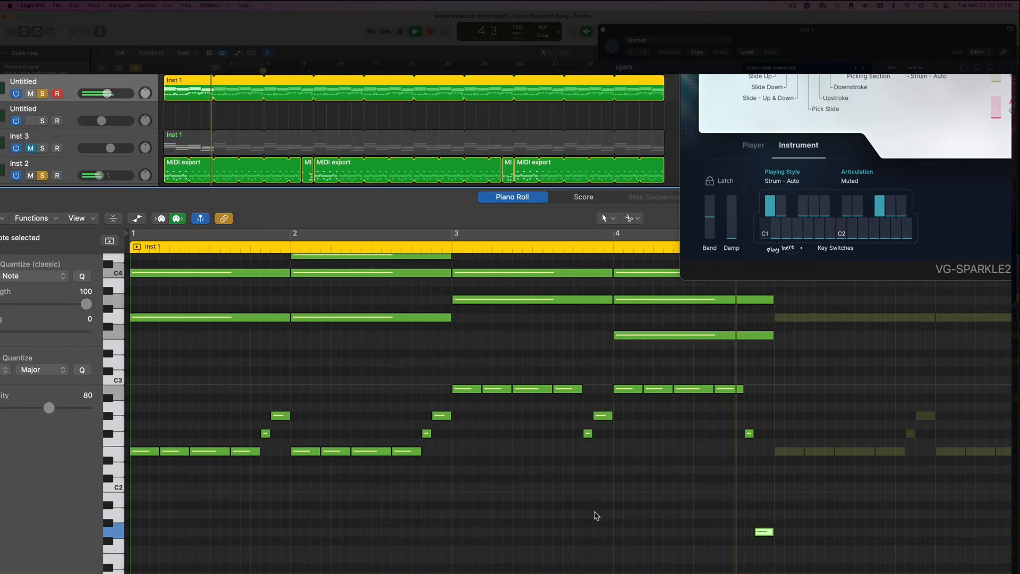
{"action": "key", "text": "space"}
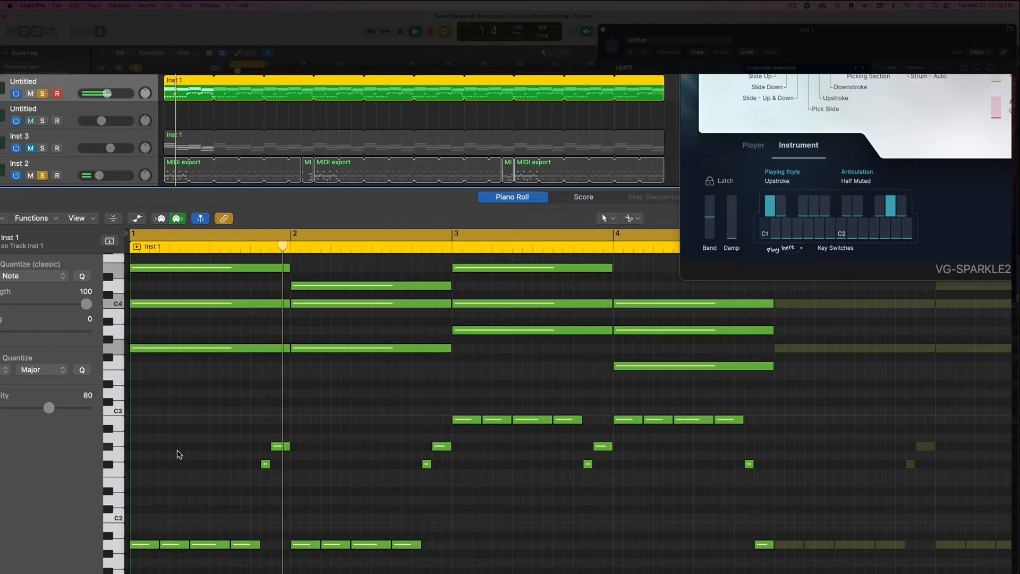
{"action": "scroll", "coordinate": [197, 457], "scroll_direction": "right", "scroll_amount": 1}
{"action": "scroll", "coordinate": [385, 505], "scroll_direction": "left", "scroll_amount": 1}
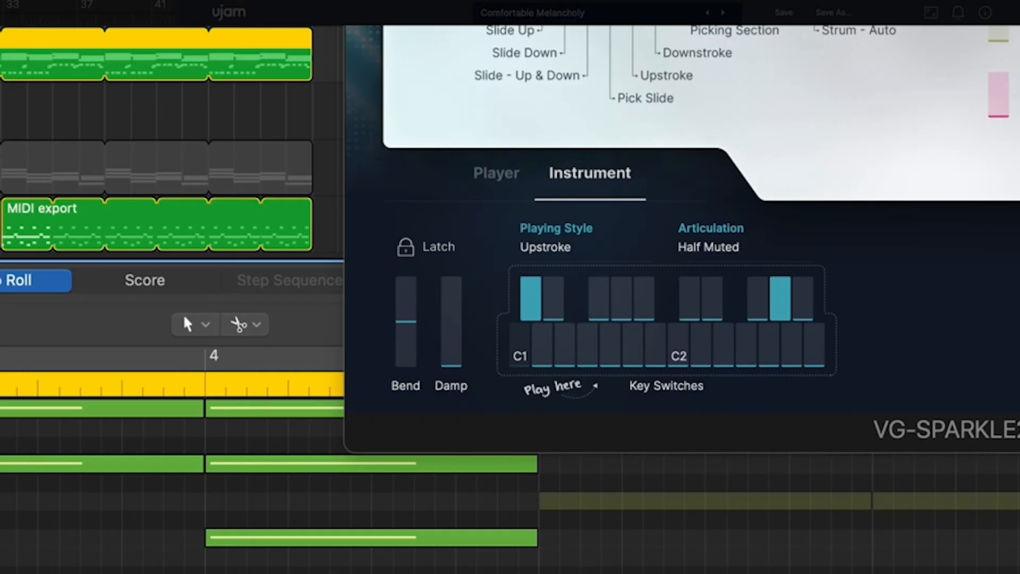
{"action": "left_click", "coordinate": [109, 500]}
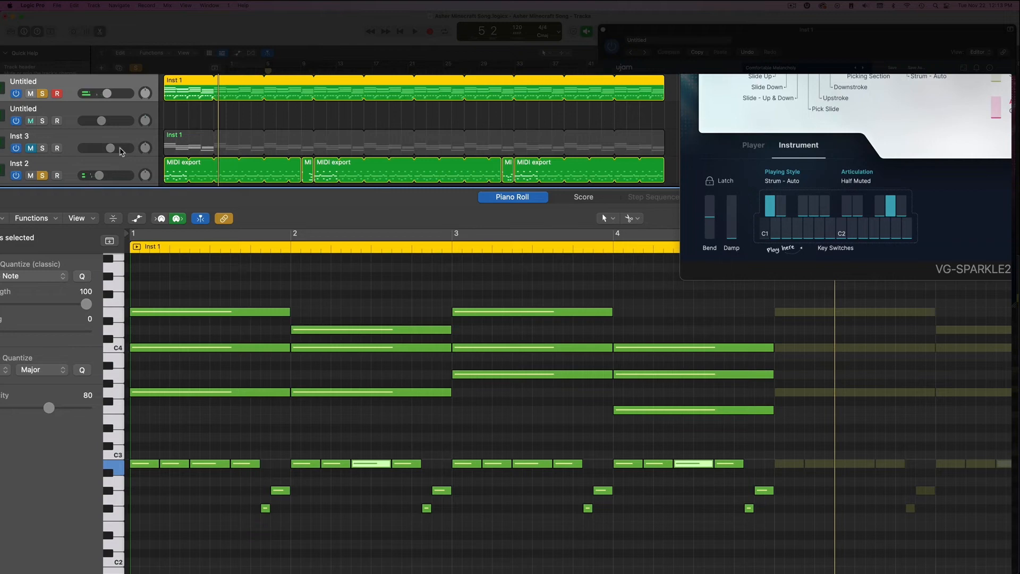
Close the key-switch guide to show the tone controls and switch the plug-in back to Player mode
{"action": "scroll", "coordinate": [121, 152], "scroll_direction": "up", "scroll_amount": 2}
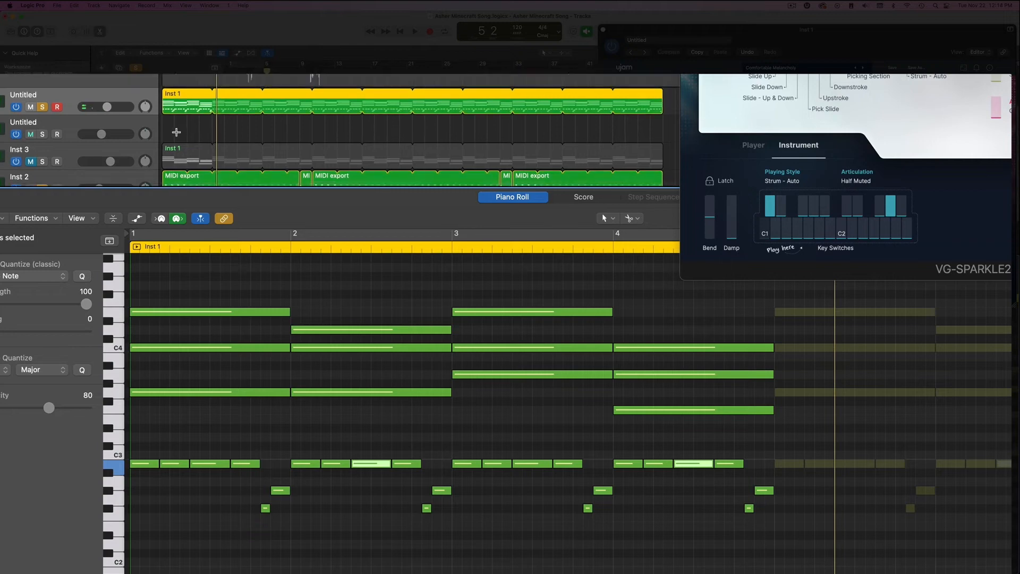
{"action": "left_click", "coordinate": [779, 162]}
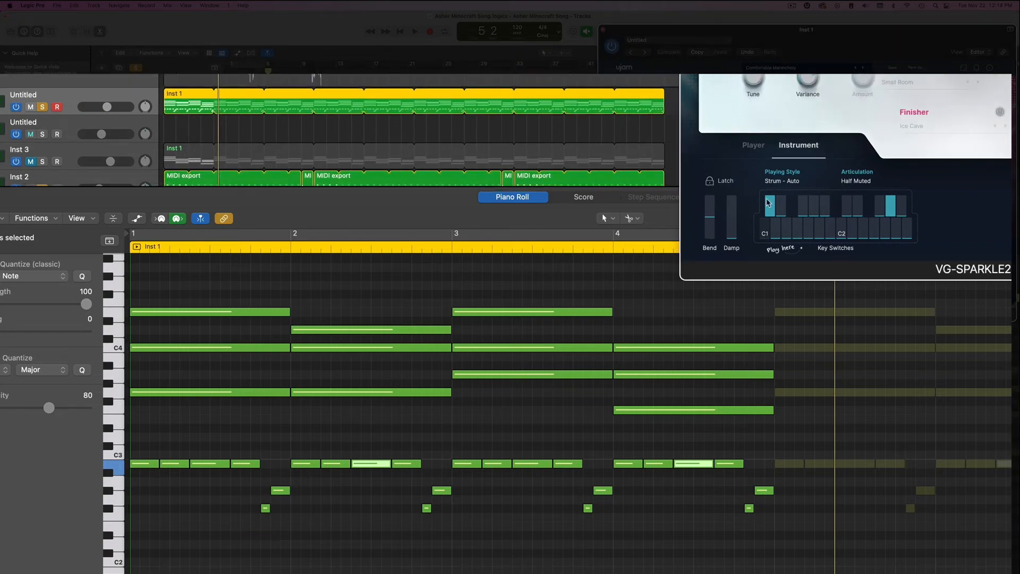
{"action": "left_click", "coordinate": [751, 146]}
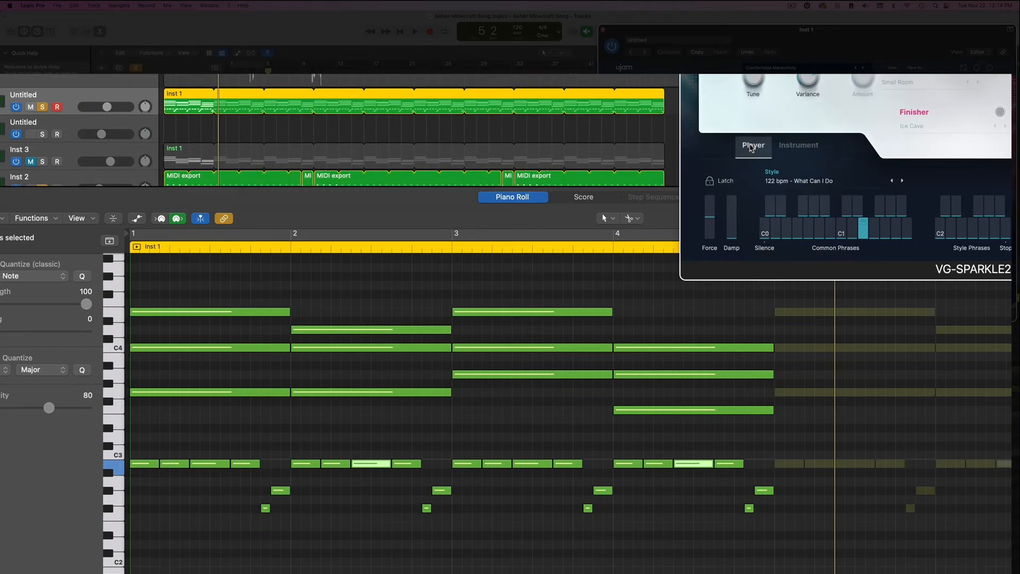
{"action": "scroll", "coordinate": [479, 107], "scroll_direction": "down", "scroll_amount": 3}
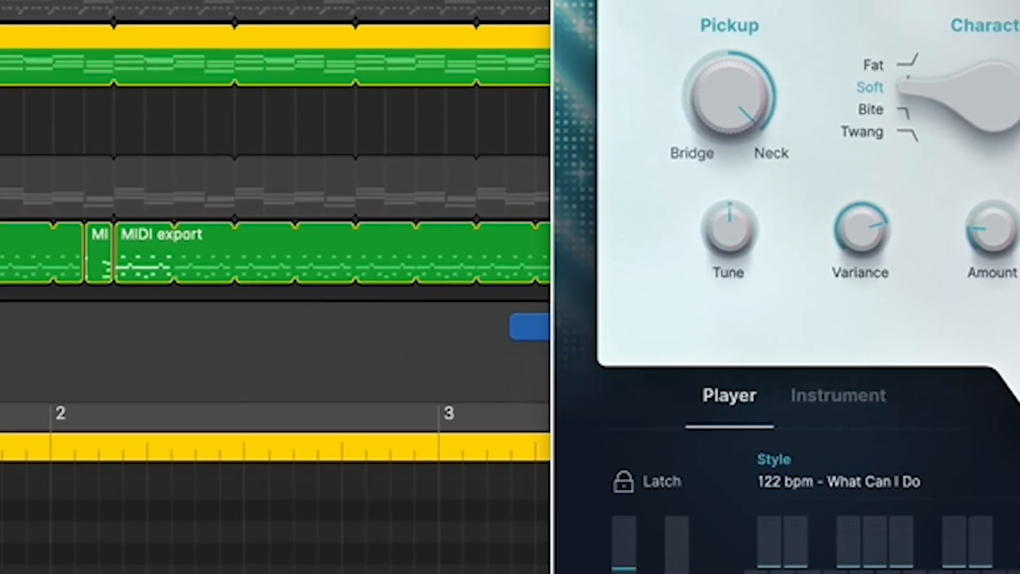
Export the D2 style phrase as a MIDI region onto the empty track, enlarge the Piano Roll to view its notes and reposition the plug-in window
{"action": "left_click_drag", "start_coordinate": [553, 366], "coordinate": [0, 181]}
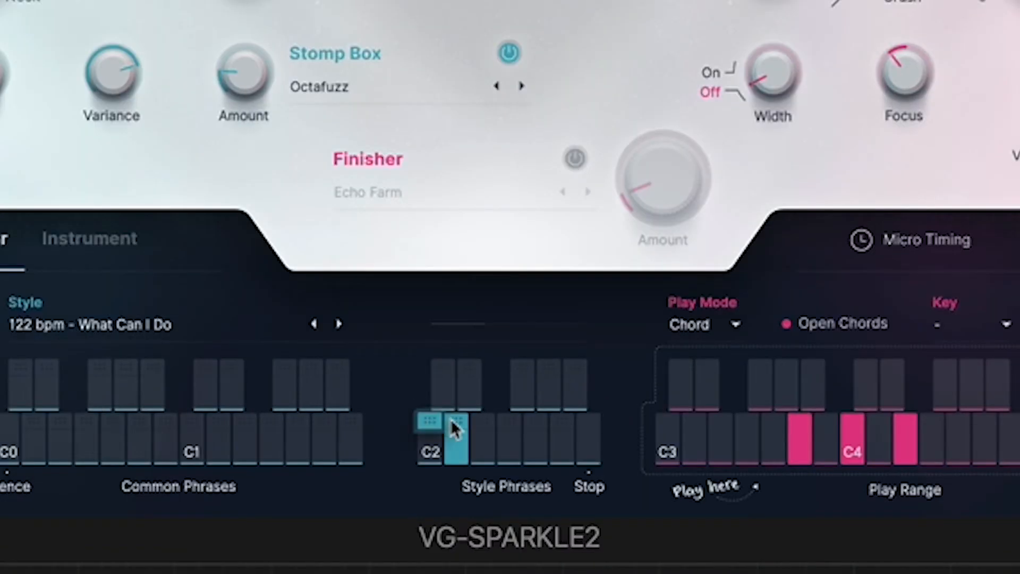
{"action": "left_click_drag", "start_coordinate": [454, 428], "coordinate": [190, 150]}
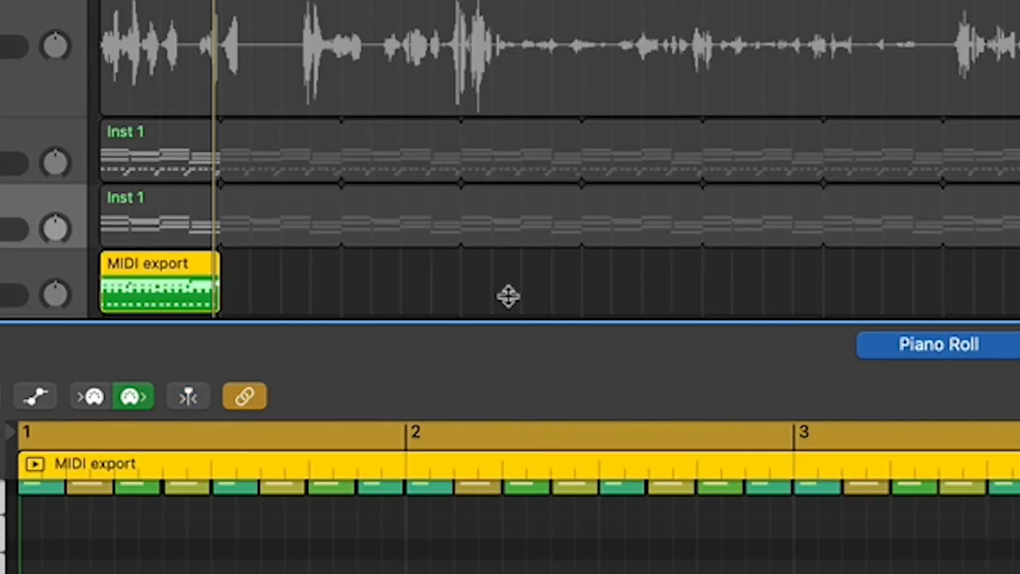
{"action": "left_click_drag", "start_coordinate": [509, 295], "coordinate": [508, 180]}
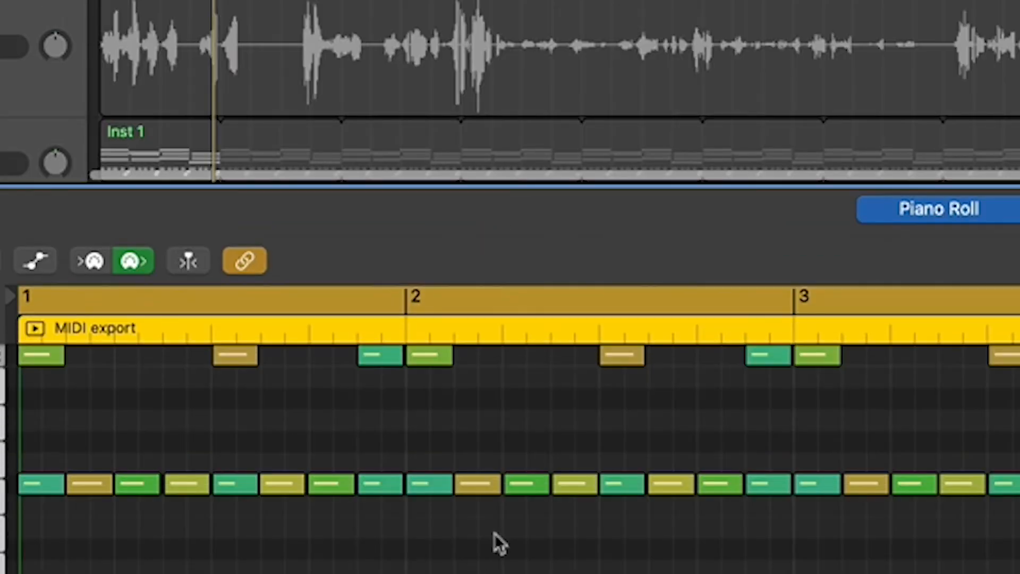
{"action": "scroll", "coordinate": [497, 542], "scroll_direction": "up", "scroll_amount": 3}
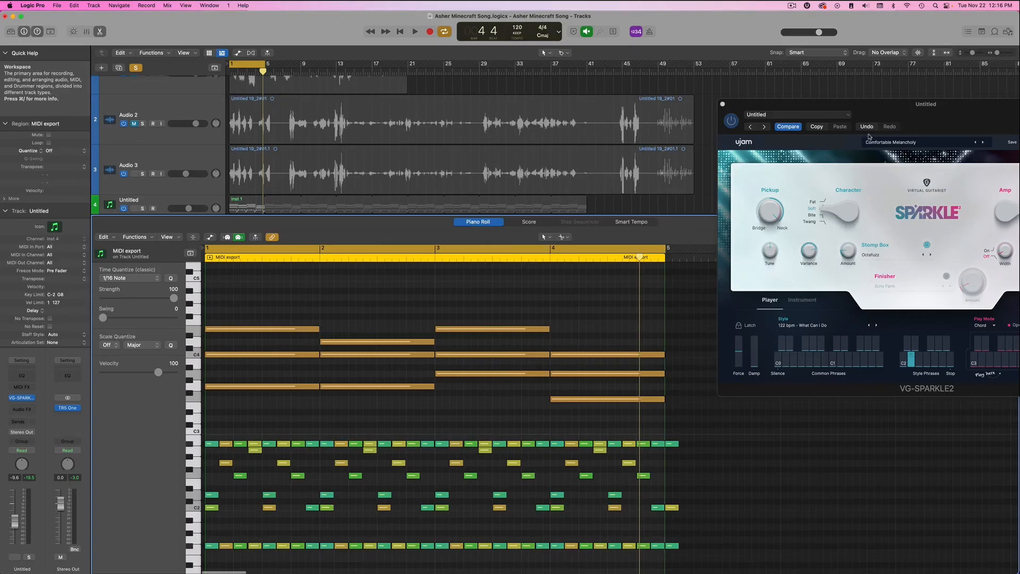
{"action": "left_click_drag", "start_coordinate": [762, 119], "coordinate": [273, 110]}
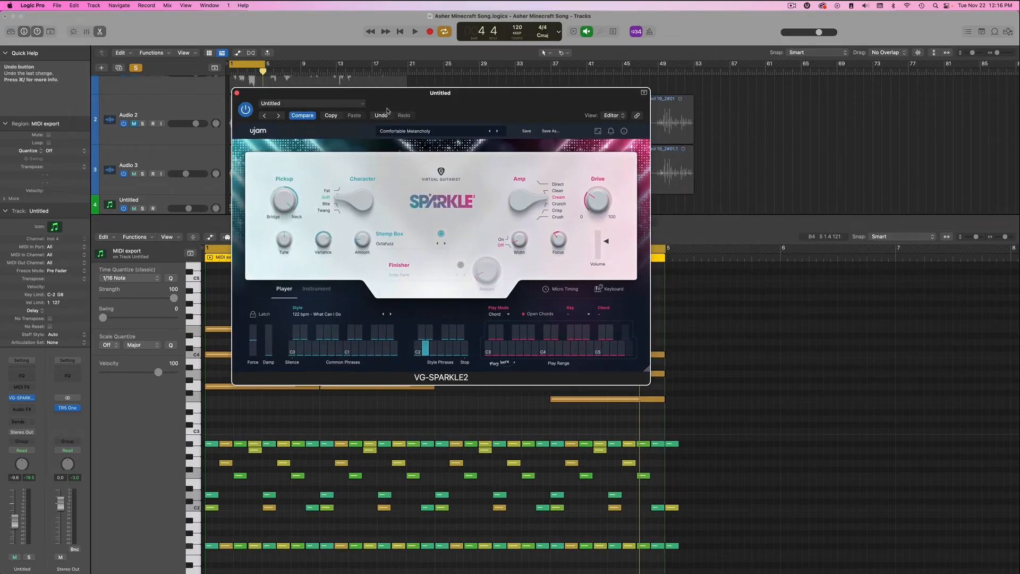
Open the Sparkle 2 plug-in on track 6, which holds the short MIDI export region, and move its window clear of the notes
{"action": "left_click_drag", "start_coordinate": [387, 109], "coordinate": [715, 100]}
{"action": "scroll", "coordinate": [178, 129], "scroll_direction": "down", "scroll_amount": 5}
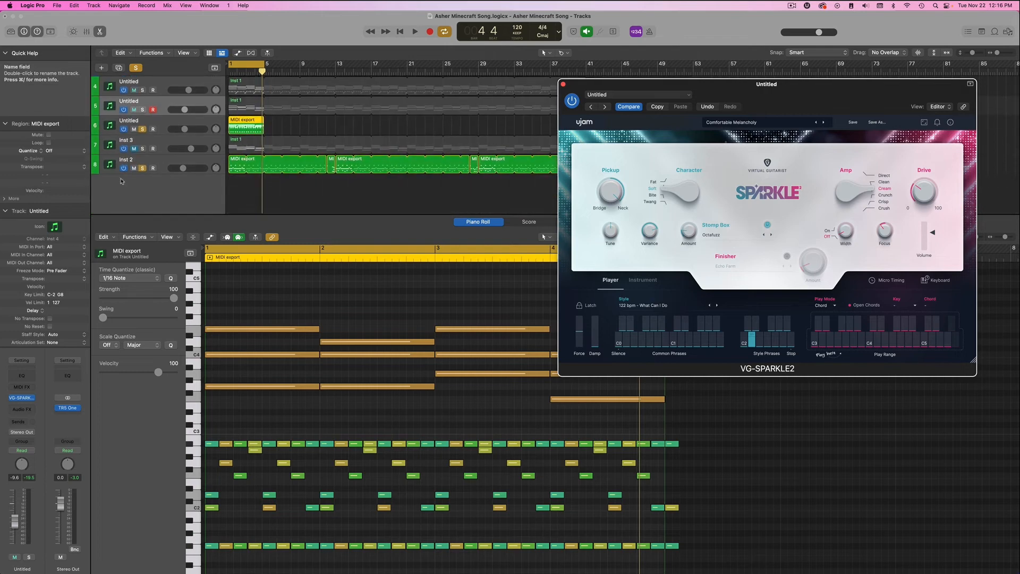
{"action": "left_click", "coordinate": [178, 128]}
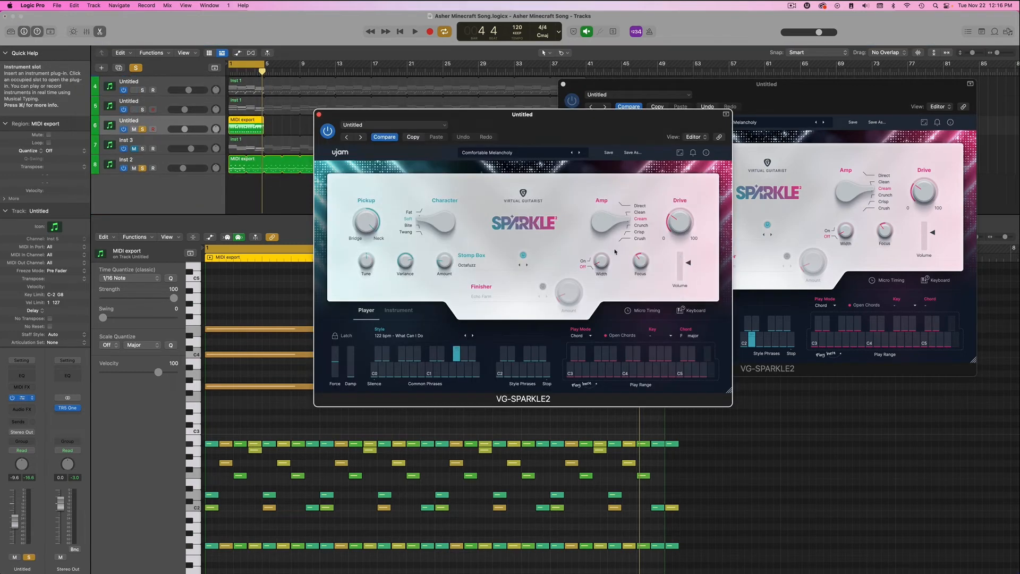
{"action": "left_click_drag", "start_coordinate": [526, 118], "coordinate": [671, 110]}
Switch the plug-in to Instrument mode and display its key-switch guide while the loop plays
{"action": "left_click", "coordinate": [535, 307]}
{"action": "key", "text": "space"}
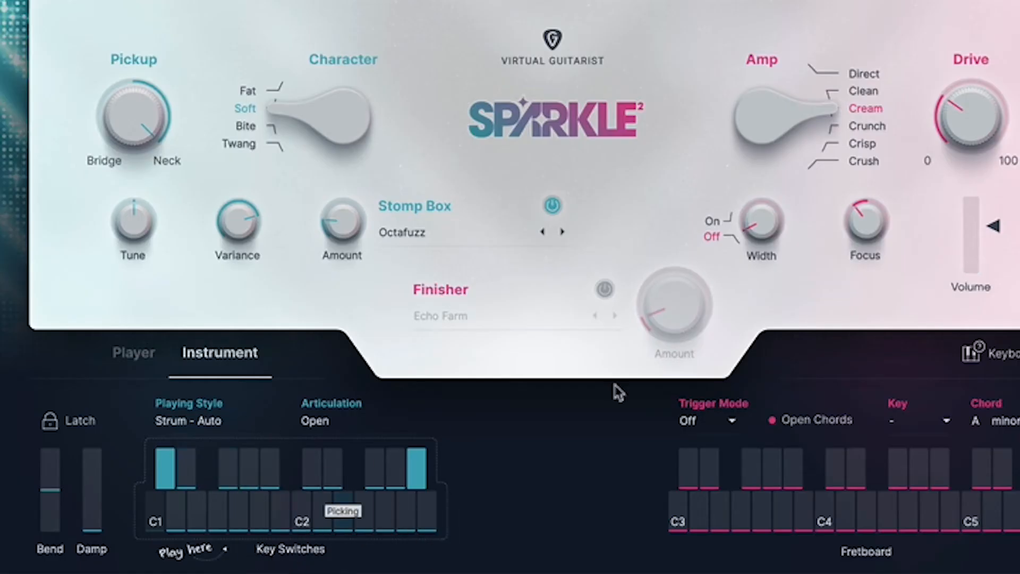
{"action": "left_click", "coordinate": [1003, 353]}
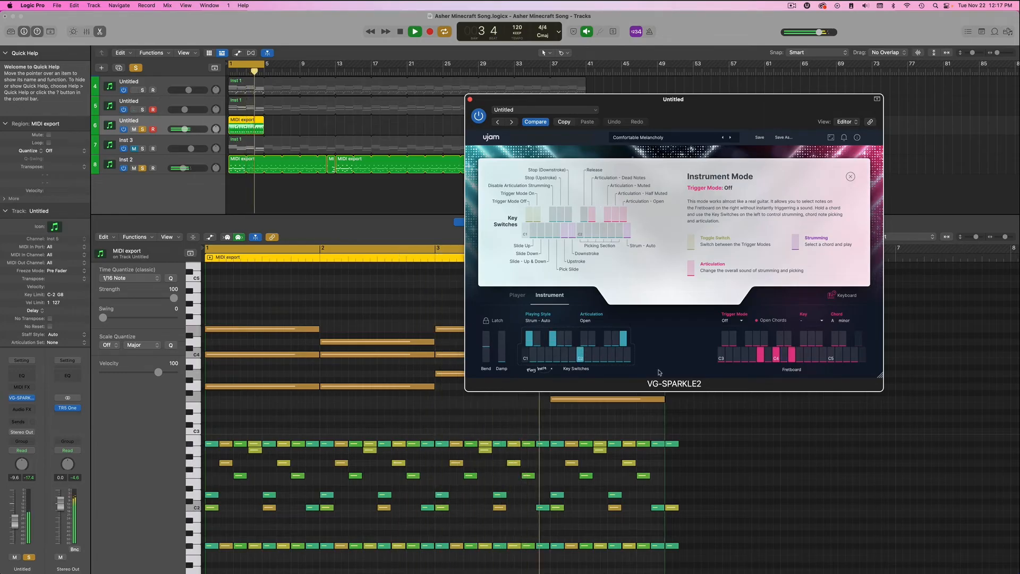
{"action": "key", "text": "space"}
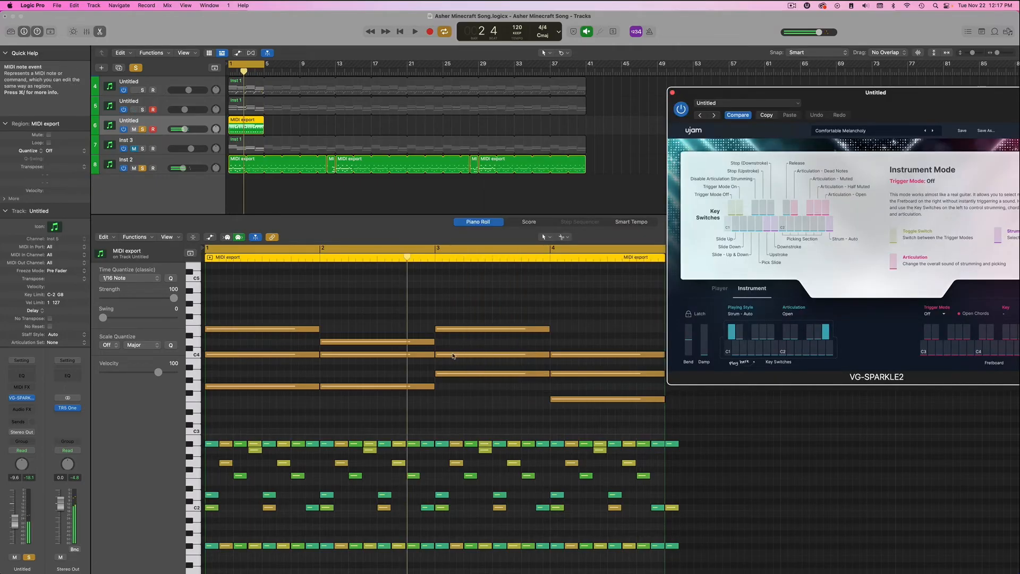
Try raising the bar 3 C4 note to D4 during playback, and return the note to C4
{"action": "left_click_drag", "start_coordinate": [453, 356], "coordinate": [450, 340]}
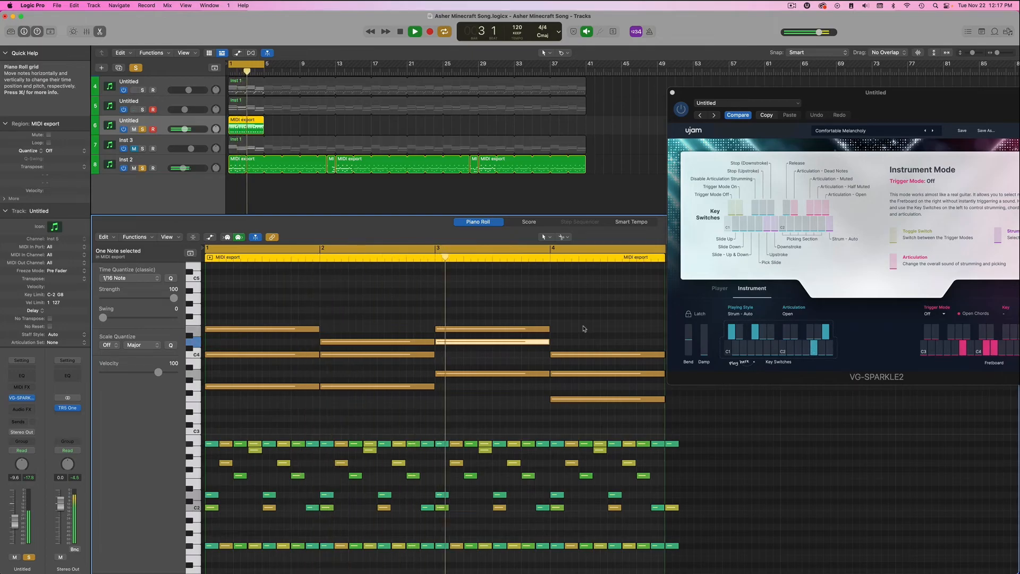
{"action": "key", "text": "space"}
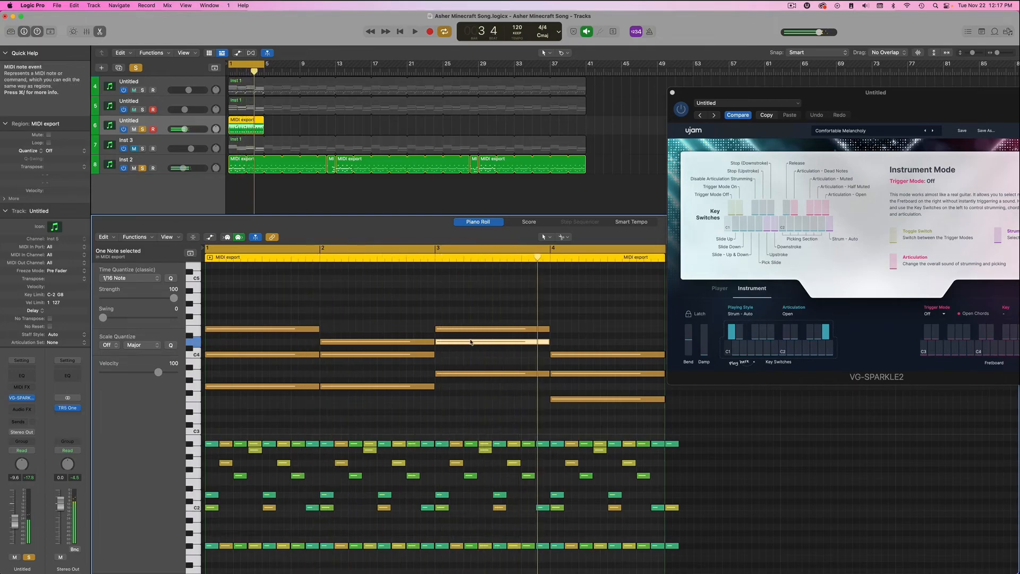
{"action": "left_click_drag", "start_coordinate": [468, 348], "coordinate": [468, 361]}
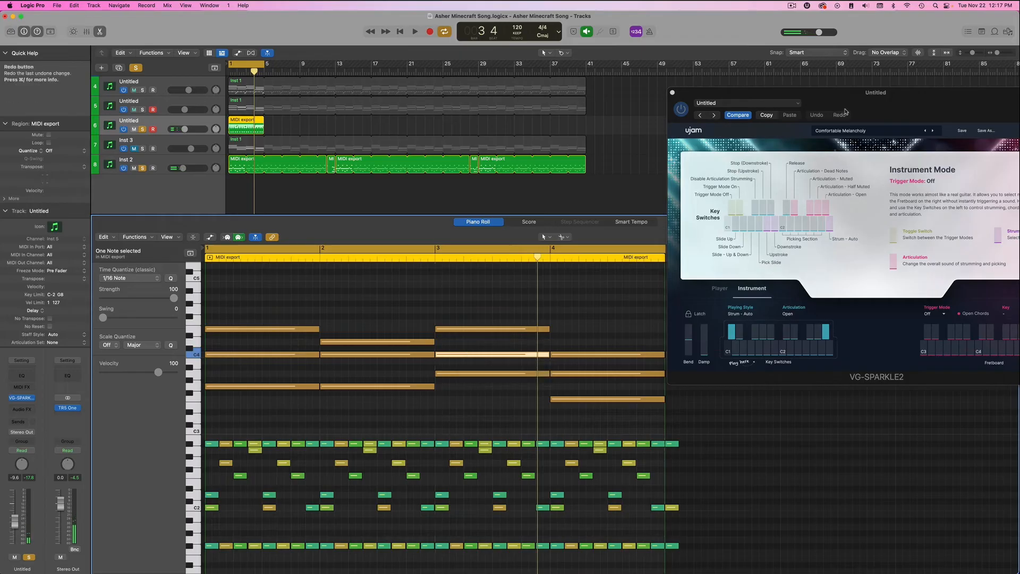
Replay the loop with the key-switch guide in view, and close the guide to show the tone controls
{"action": "left_click_drag", "start_coordinate": [863, 111], "coordinate": [658, 72]}
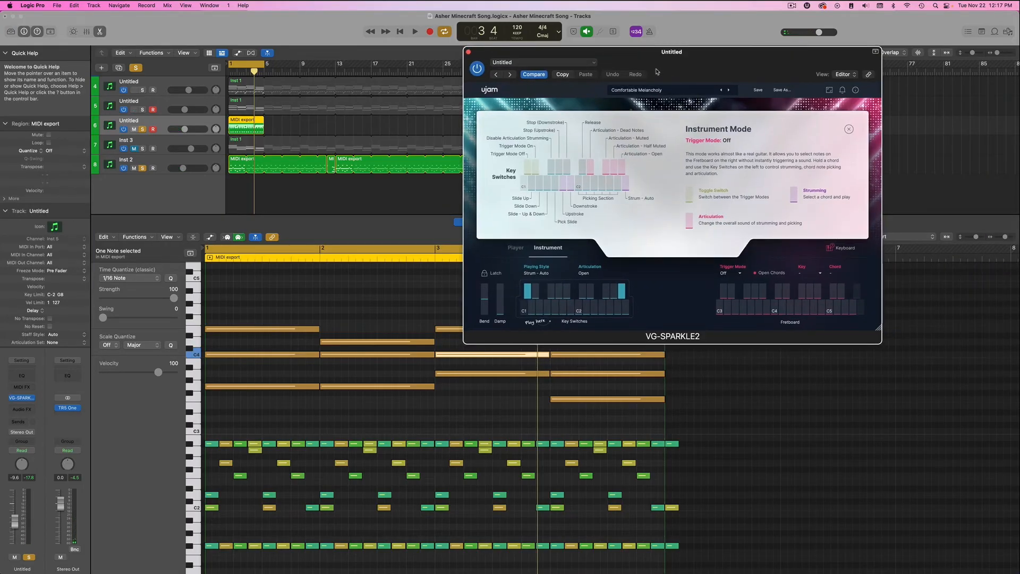
{"action": "key", "text": "space"}
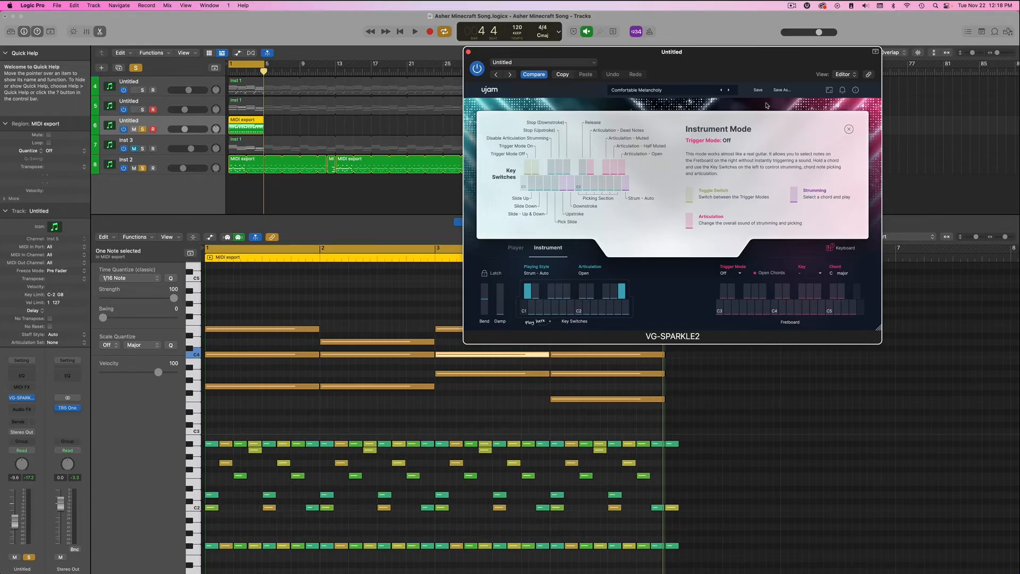
{"action": "left_click", "coordinate": [850, 129]}
{"action": "left_click_drag", "start_coordinate": [691, 52], "coordinate": [586, 53]}
Load the Punch preset from the Rock factory category and audition the presets that follow, up to Steel Whool
{"action": "left_click", "coordinate": [531, 92]}
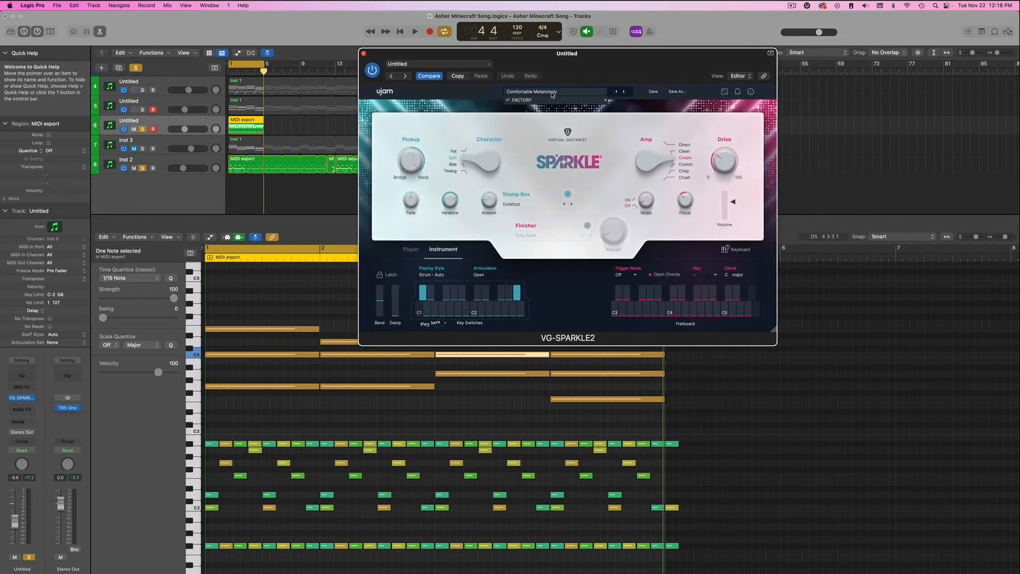
{"action": "mouse_move", "coordinate": [552, 103]}
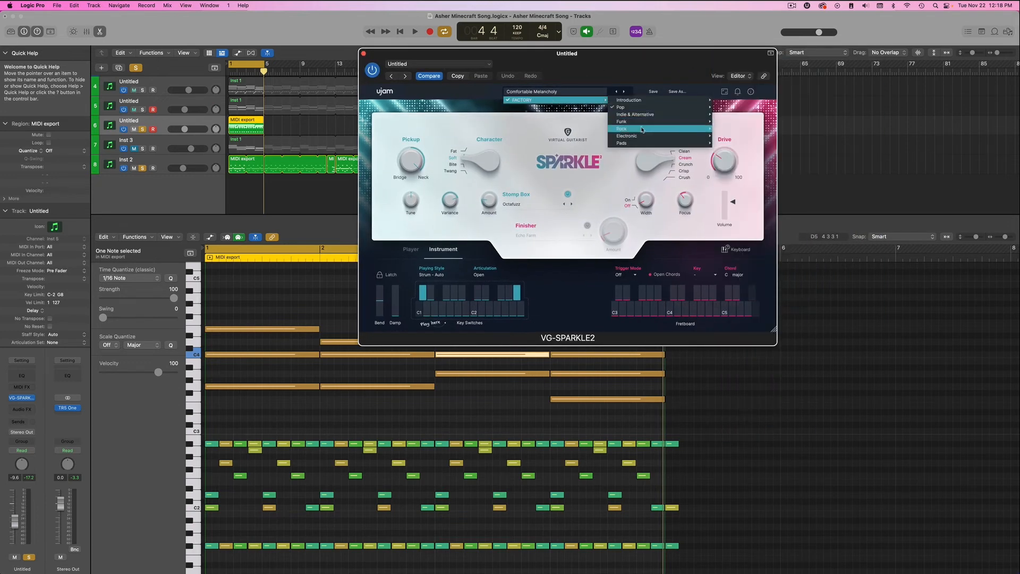
{"action": "mouse_move", "coordinate": [642, 130]}
{"action": "left_click", "coordinate": [732, 272]}
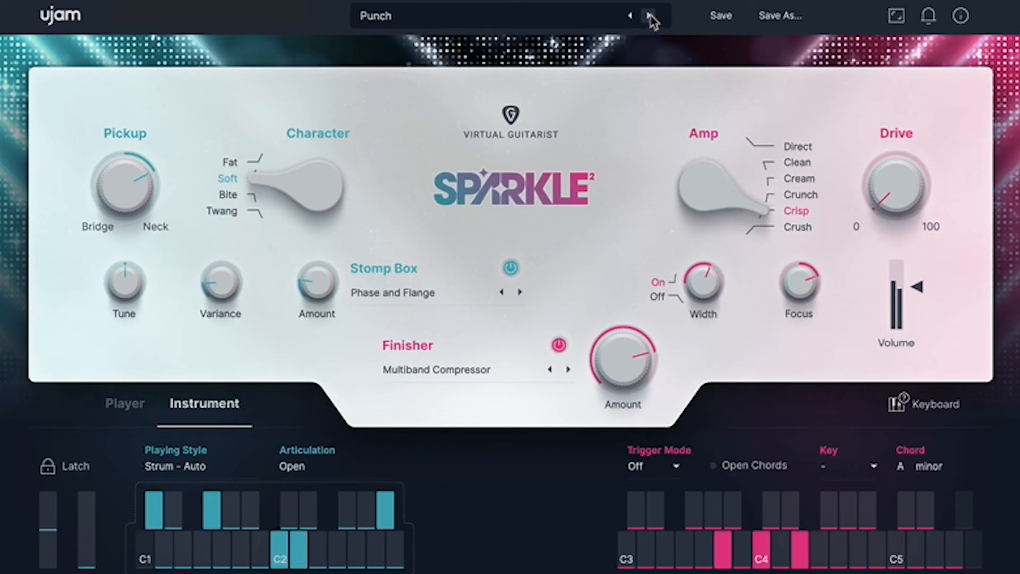
{"action": "left_click", "coordinate": [650, 16]}
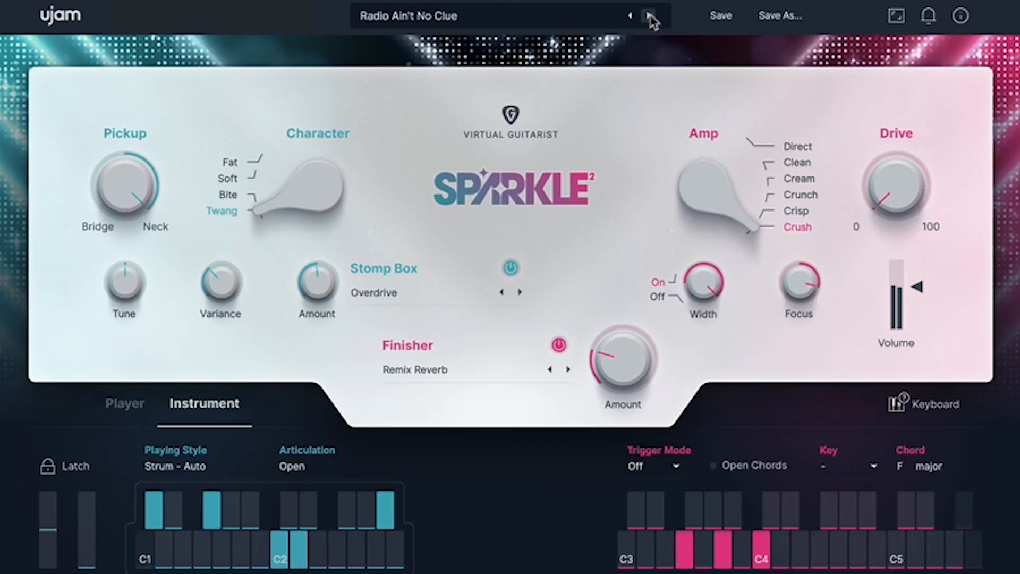
{"action": "left_click", "coordinate": [649, 16]}
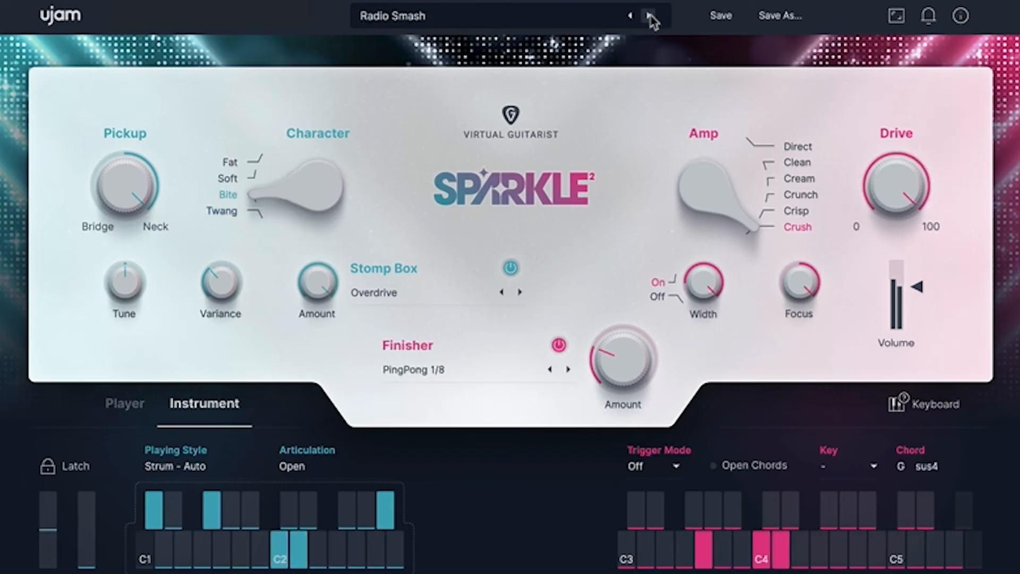
{"action": "left_click", "coordinate": [649, 16]}
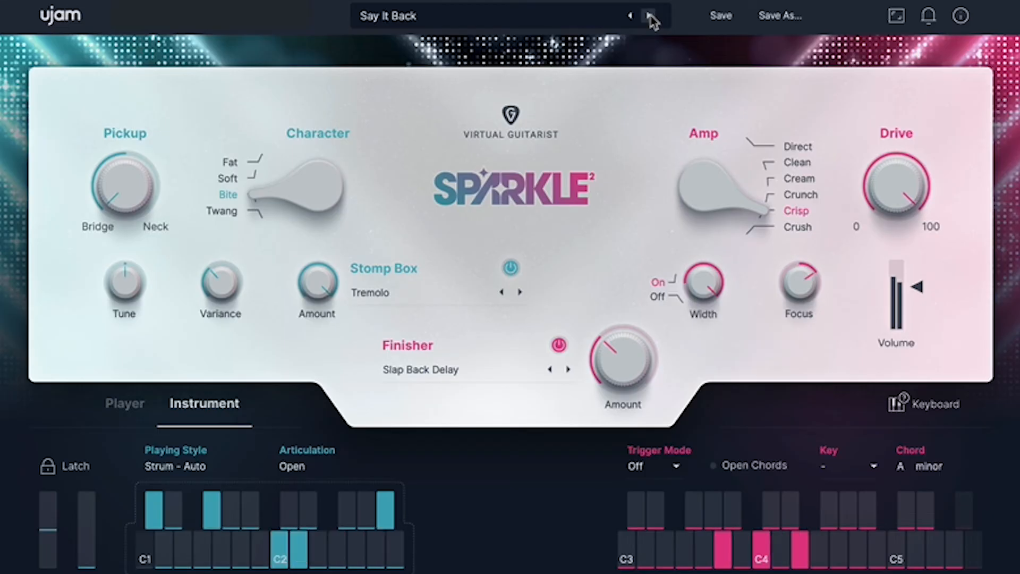
{"action": "left_click", "coordinate": [650, 16]}
{"action": "left_click", "coordinate": [649, 16]}
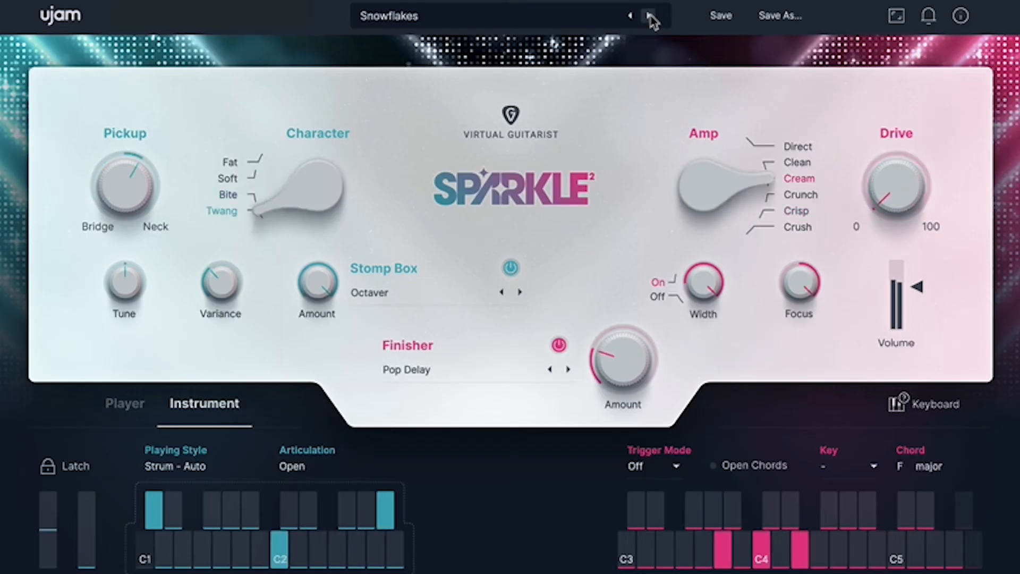
{"action": "left_click", "coordinate": [649, 16]}
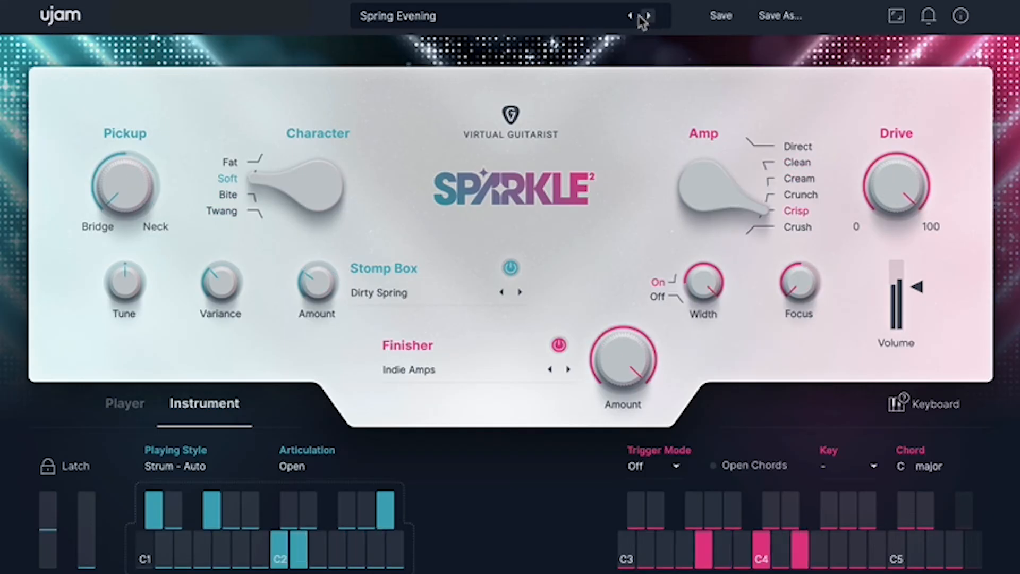
{"action": "left_click", "coordinate": [648, 16]}
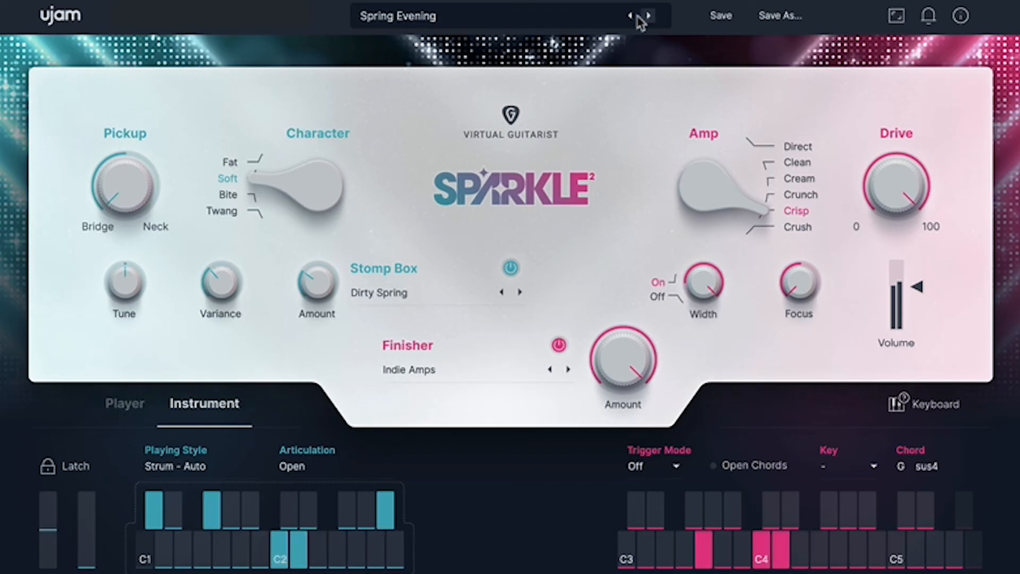
Load the Babylon preset from the Electronic factory category and audition the presets that follow, up to Flurry One
{"action": "left_click", "coordinate": [470, 22]}
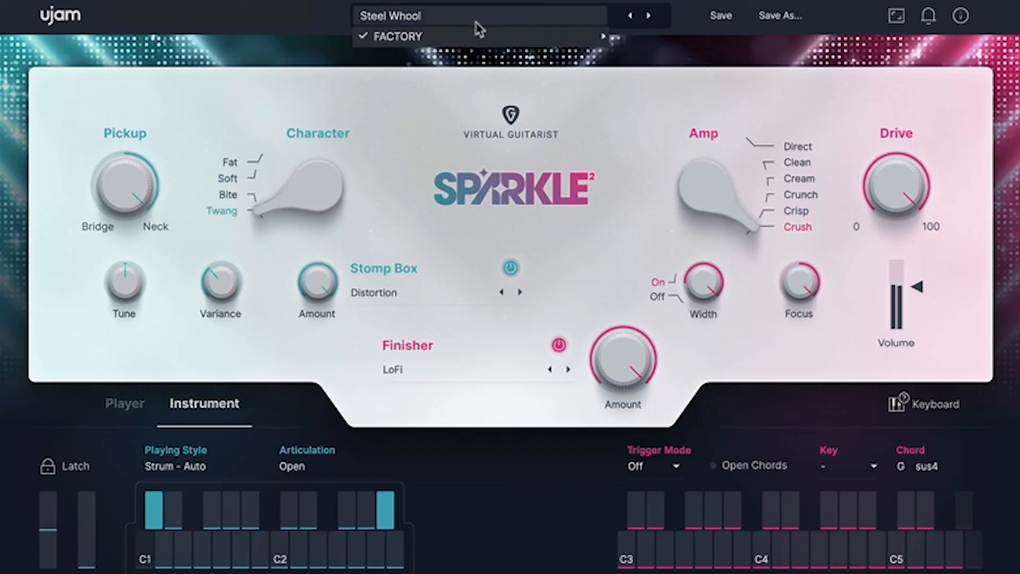
{"action": "mouse_move", "coordinate": [484, 35]}
{"action": "mouse_move", "coordinate": [693, 127]}
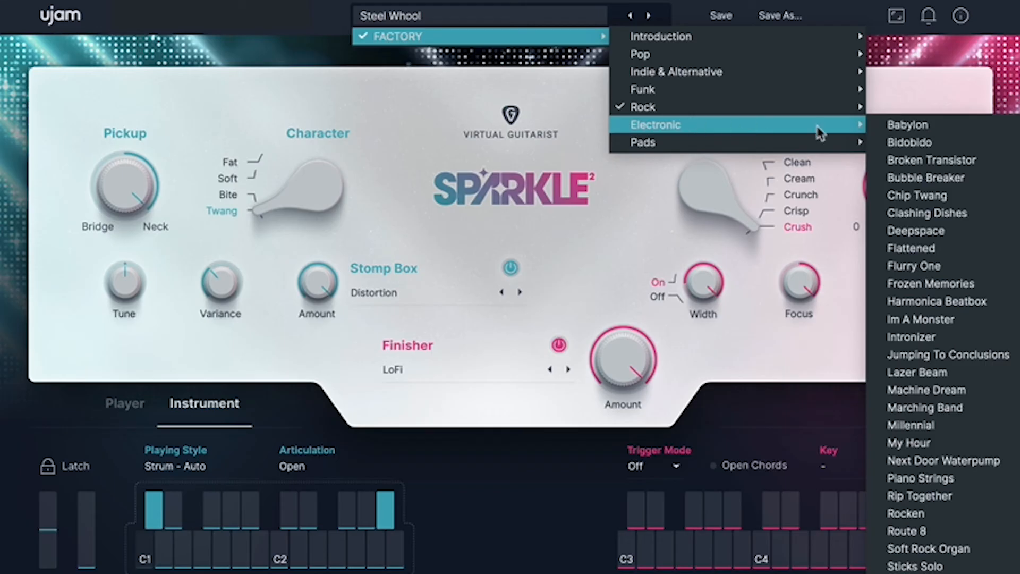
{"action": "left_click", "coordinate": [935, 126]}
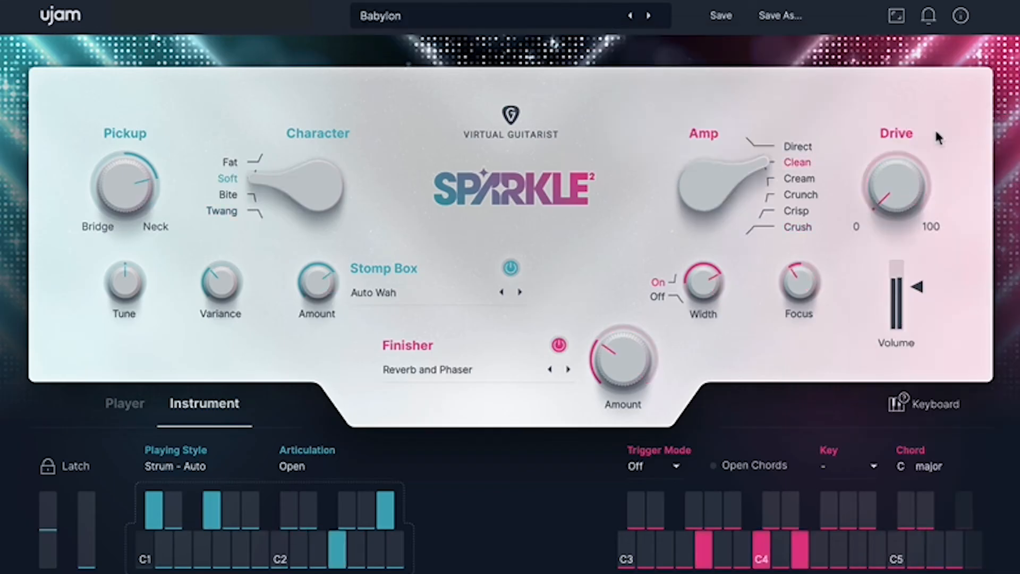
{"action": "left_click", "coordinate": [649, 16]}
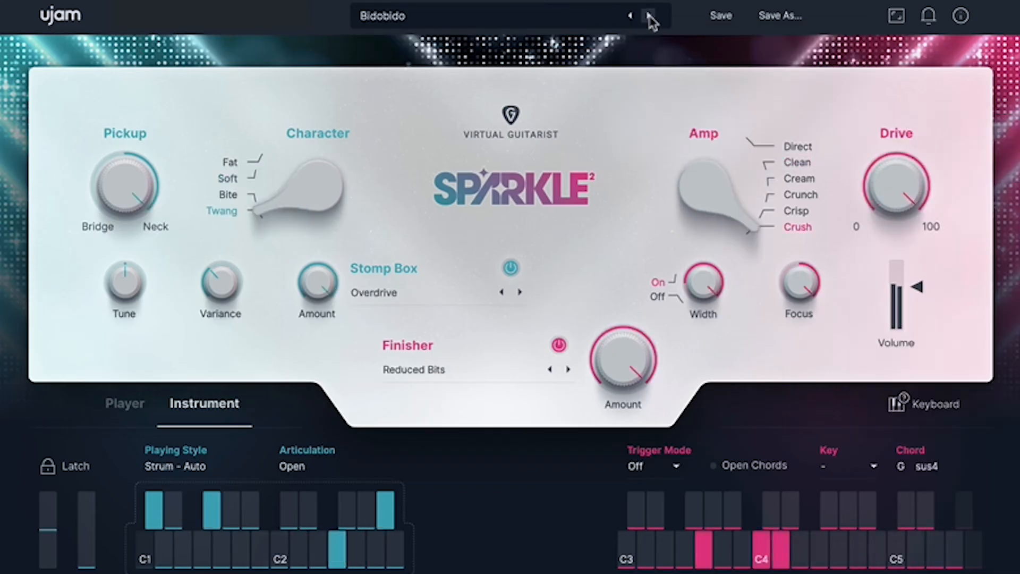
{"action": "left_click", "coordinate": [650, 15]}
{"action": "left_click", "coordinate": [649, 16]}
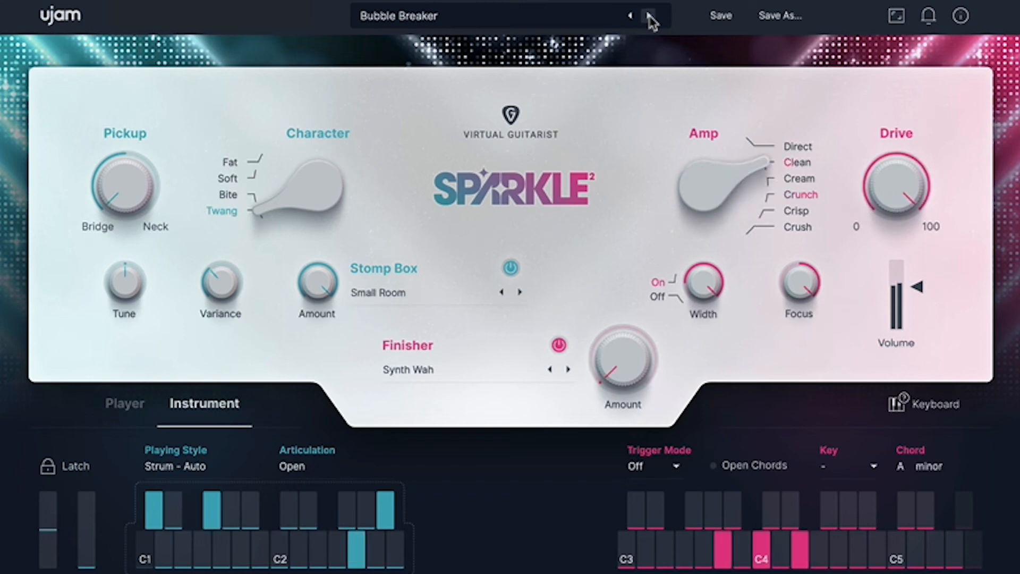
{"action": "left_click", "coordinate": [649, 16]}
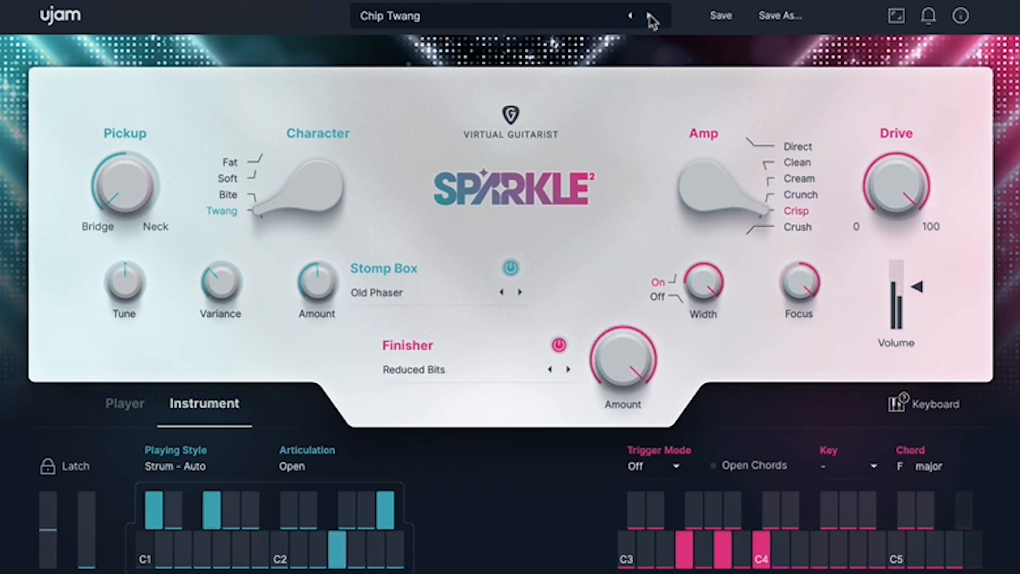
{"action": "left_click", "coordinate": [649, 16]}
{"action": "left_click", "coordinate": [649, 16]}
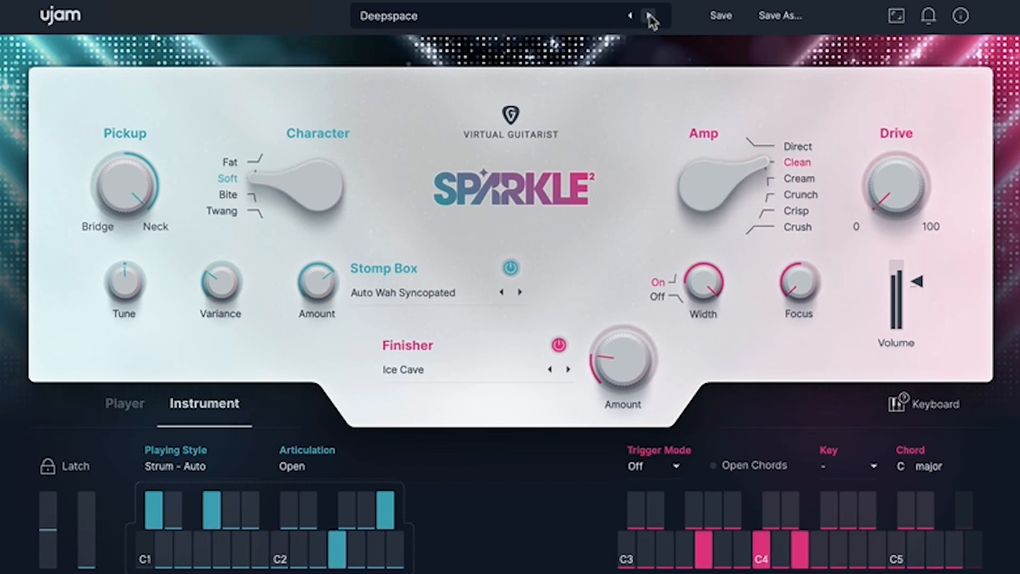
{"action": "left_click", "coordinate": [650, 16]}
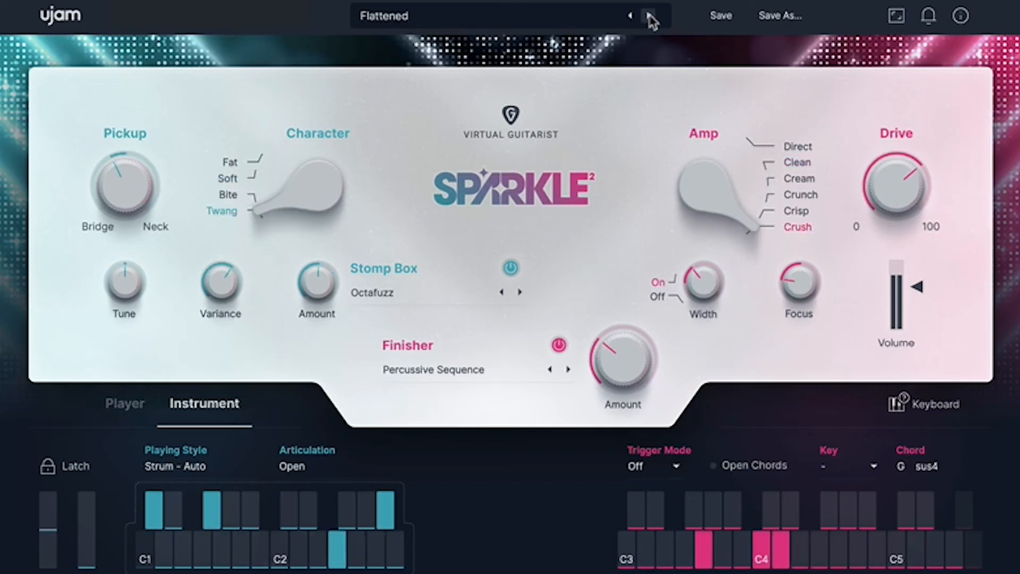
{"action": "left_click", "coordinate": [650, 16]}
Load the Ice Spinet preset from the Pads factory category and audition the presets that follow, up to Mellow Sequence
{"action": "left_click", "coordinate": [551, 17]}
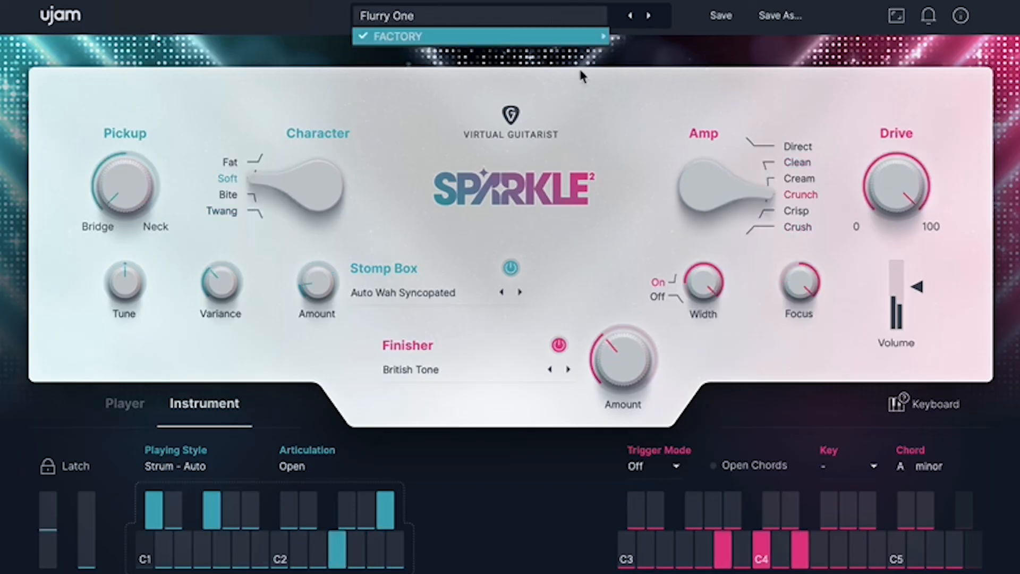
{"action": "mouse_move", "coordinate": [558, 35]}
{"action": "mouse_move", "coordinate": [699, 152]}
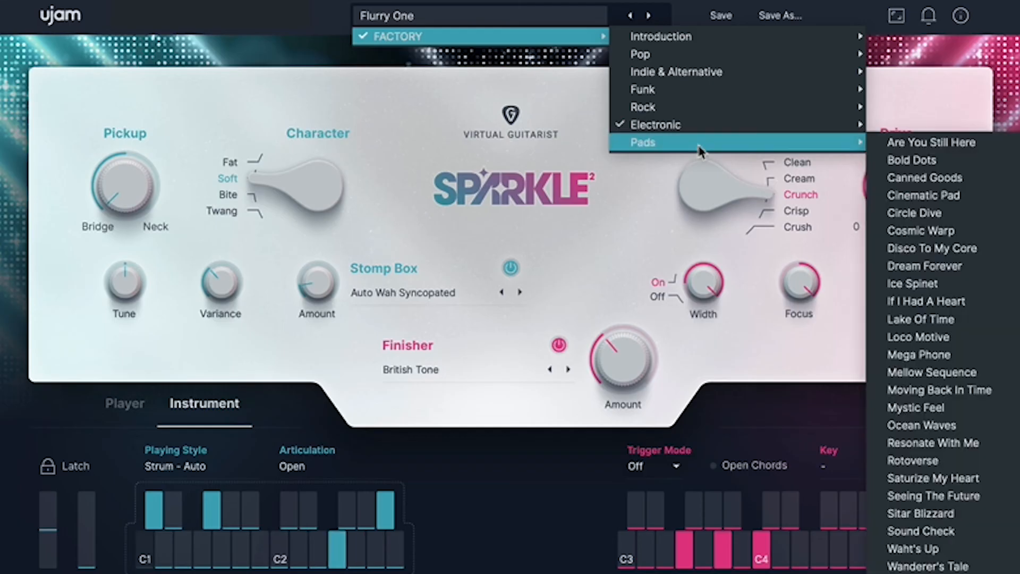
{"action": "left_click", "coordinate": [917, 283]}
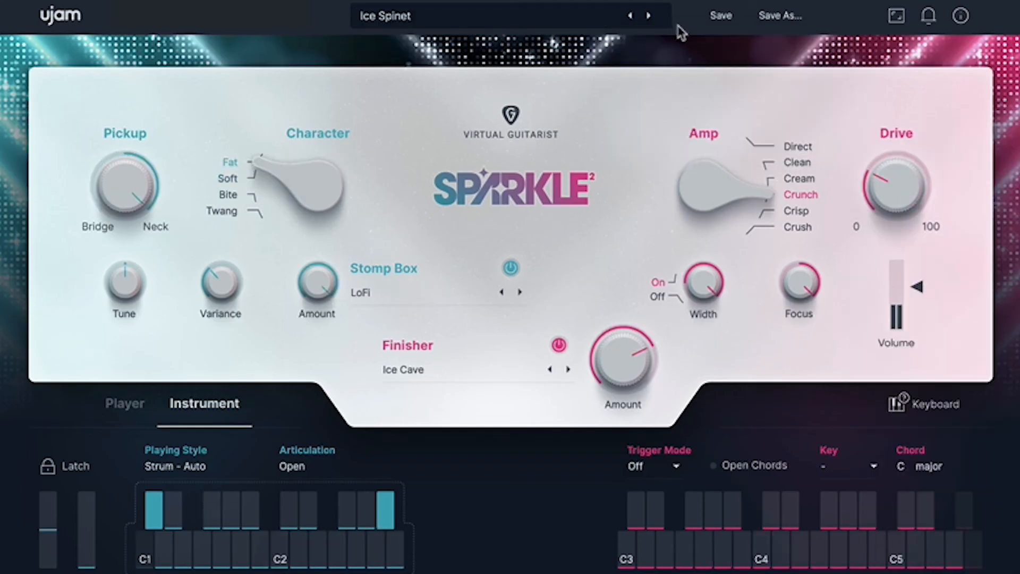
{"action": "left_click", "coordinate": [651, 20]}
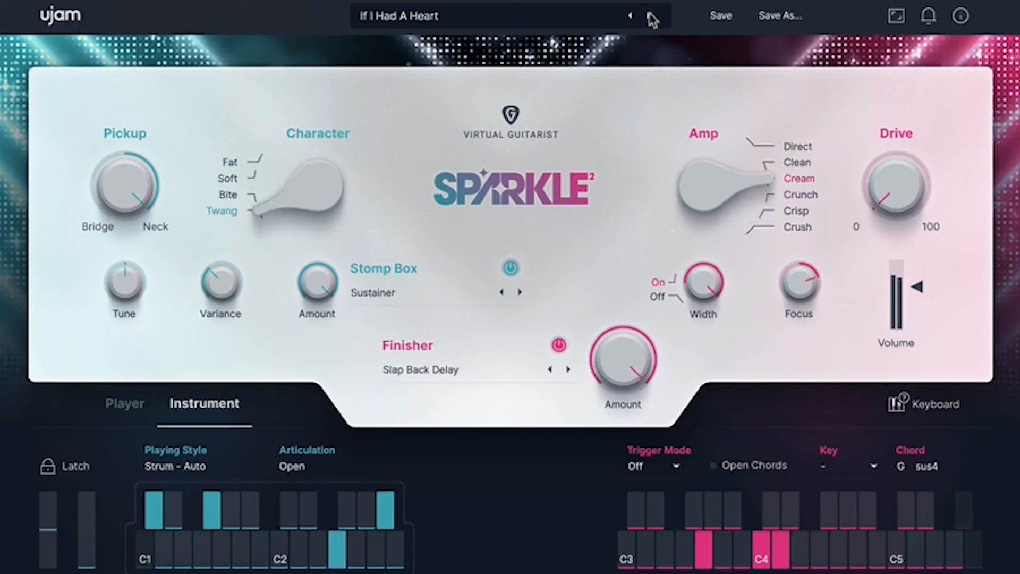
{"action": "left_click", "coordinate": [651, 19]}
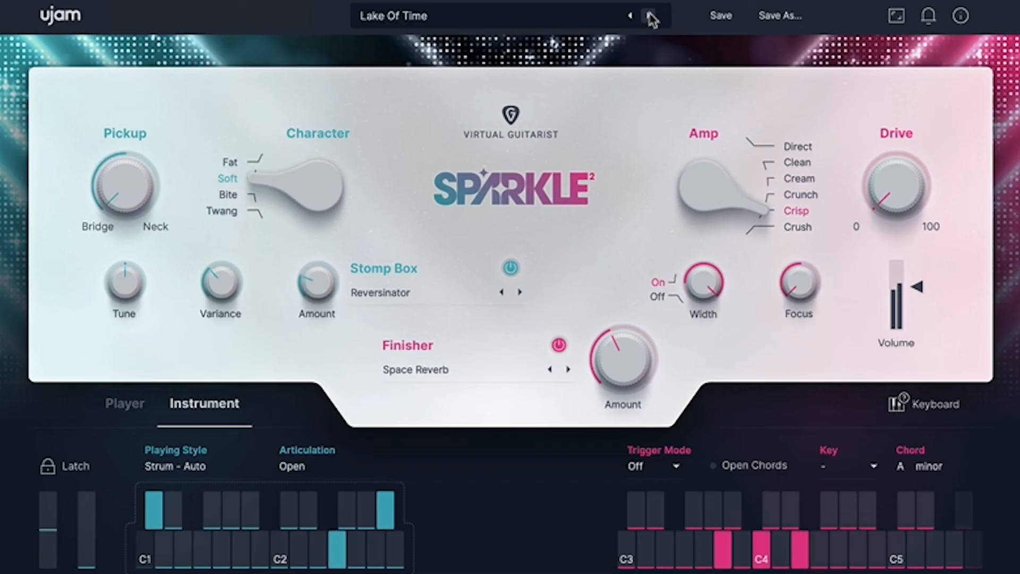
{"action": "left_click", "coordinate": [651, 19]}
{"action": "left_click", "coordinate": [652, 19]}
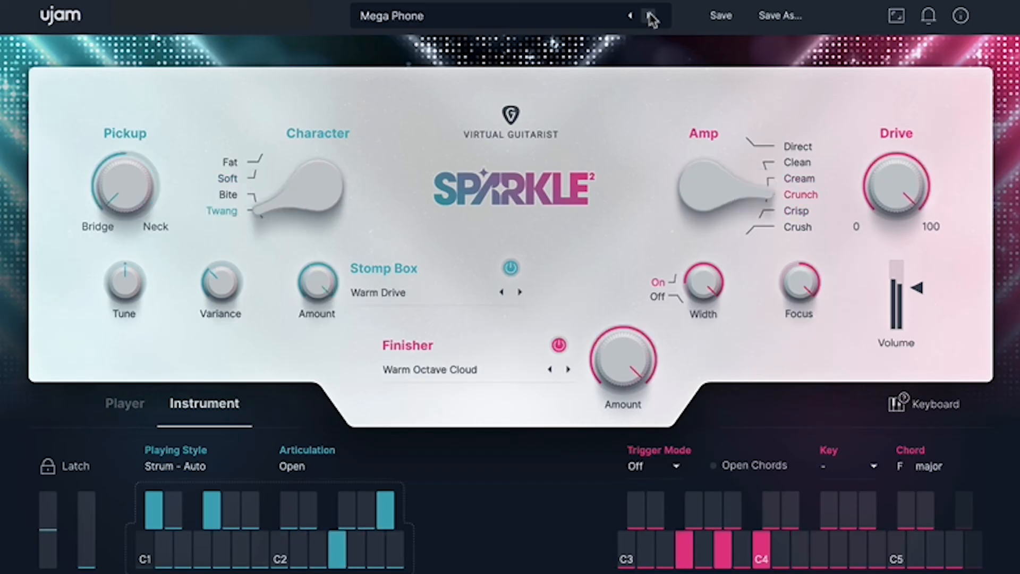
{"action": "left_click", "coordinate": [652, 19]}
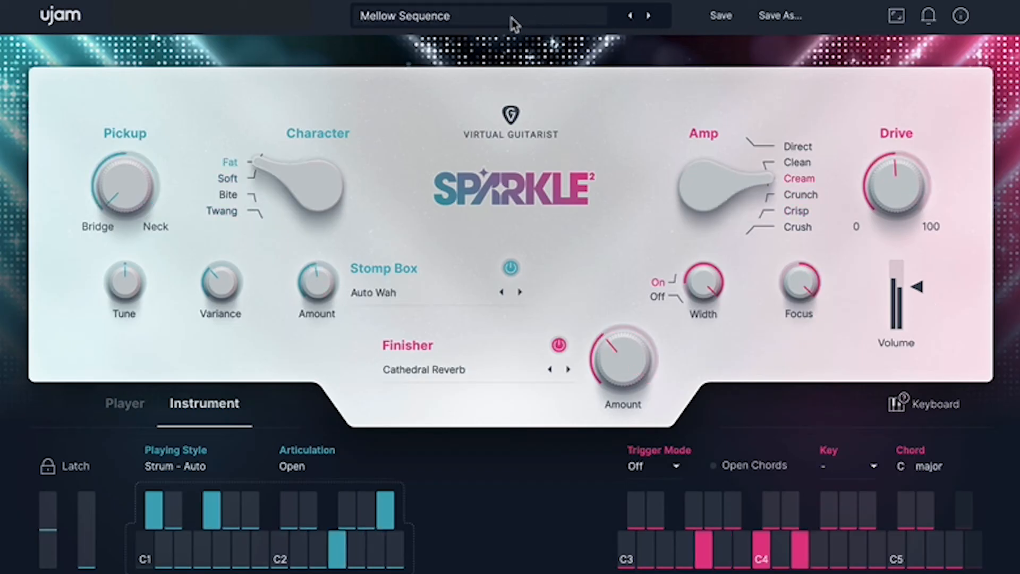
Load the Bloody Fingers preset from the Funk factory category and audition the presets that follow, up to Dayglow
{"action": "left_click", "coordinate": [456, 17]}
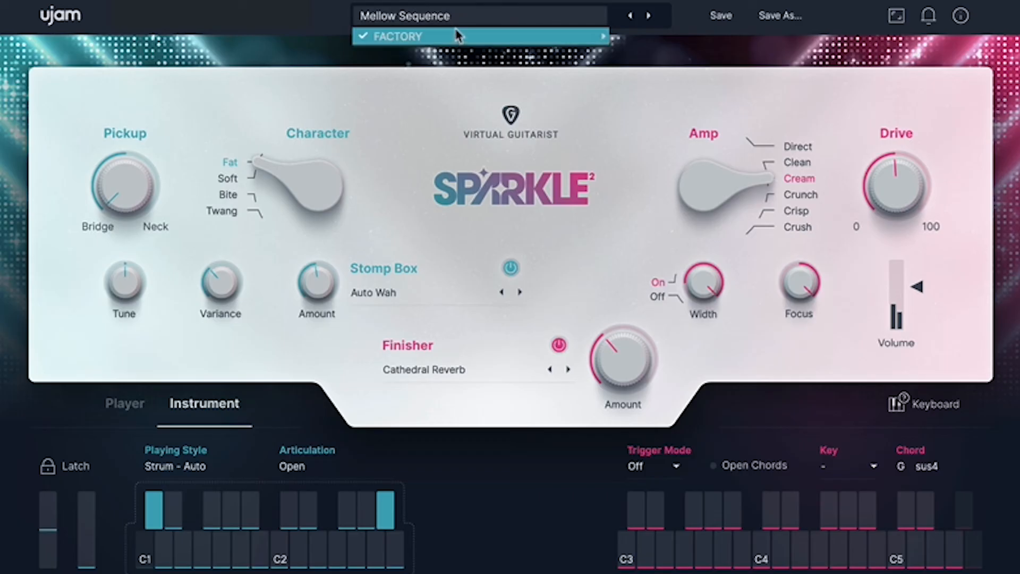
{"action": "mouse_move", "coordinate": [457, 35]}
{"action": "mouse_move", "coordinate": [677, 127]}
{"action": "mouse_move", "coordinate": [673, 92]}
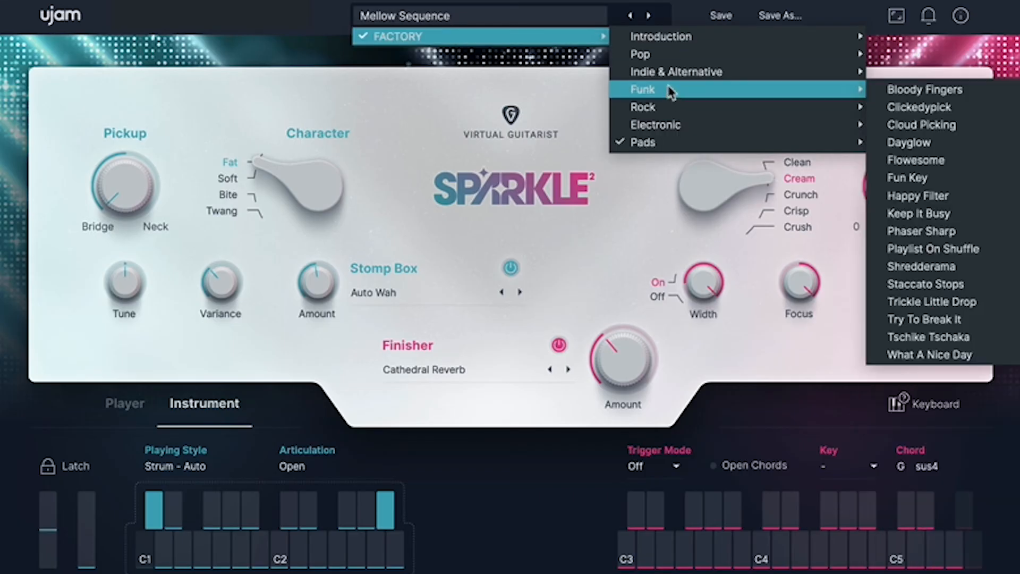
{"action": "left_click", "coordinate": [931, 94]}
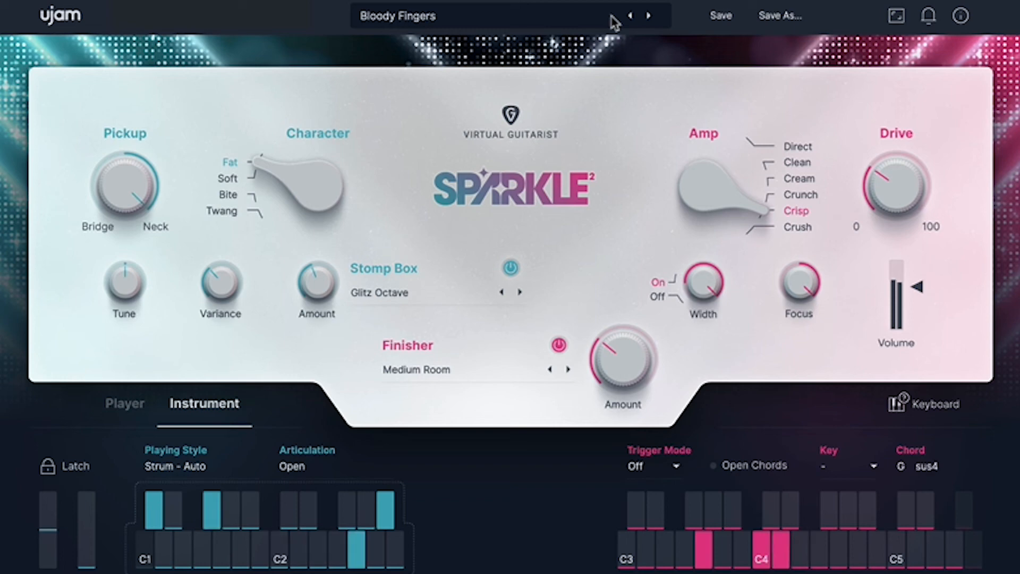
{"action": "left_click", "coordinate": [649, 17]}
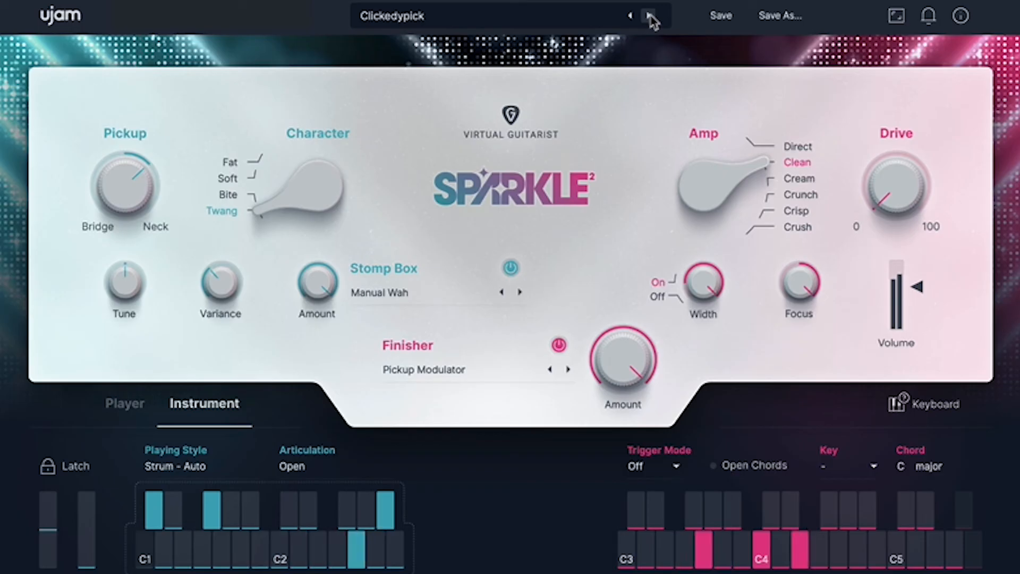
{"action": "left_click", "coordinate": [648, 17]}
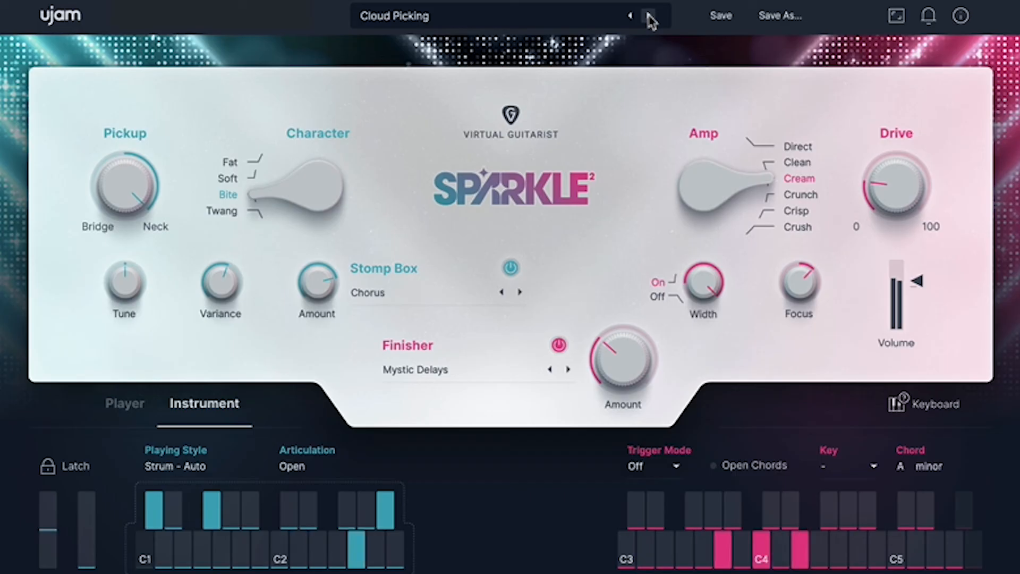
{"action": "left_click", "coordinate": [649, 17]}
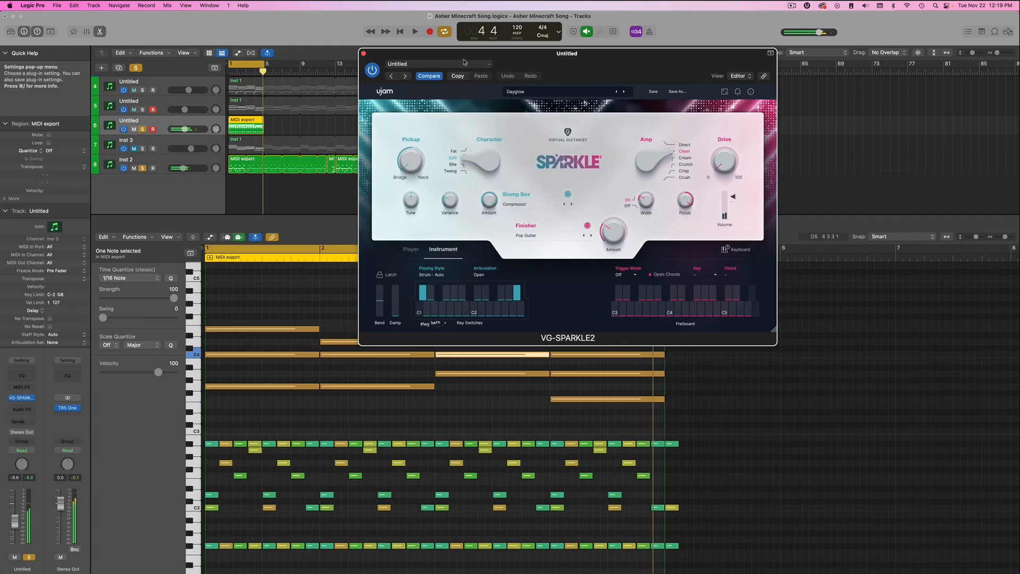
Move the plug-in window aside, switch solo from track 6 to track 5, and open track 5's Sparkle 2 plug-in
{"action": "left_click_drag", "start_coordinate": [423, 62], "coordinate": [608, 65]}
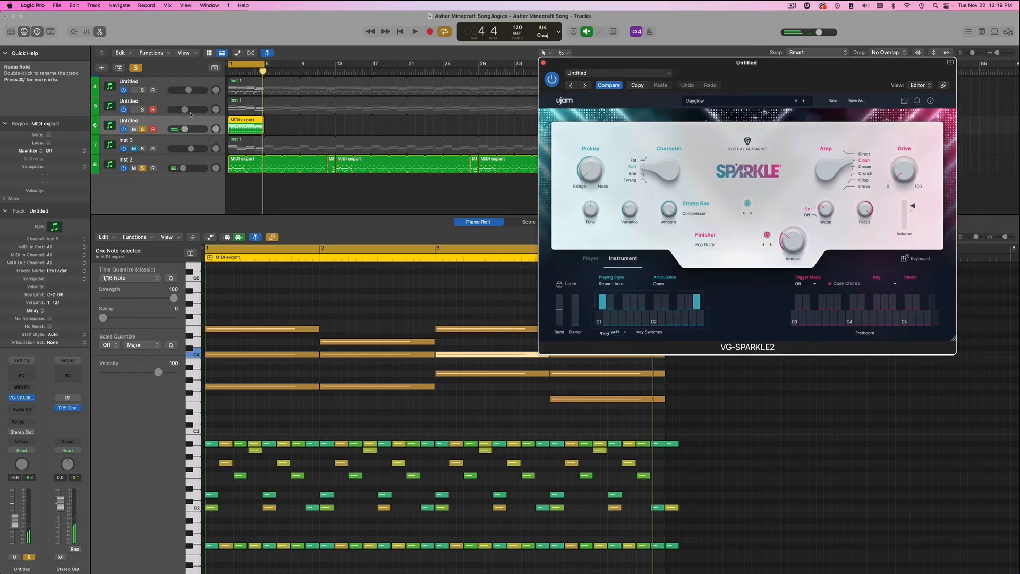
{"action": "left_click", "coordinate": [142, 129]}
{"action": "left_click", "coordinate": [154, 114]}
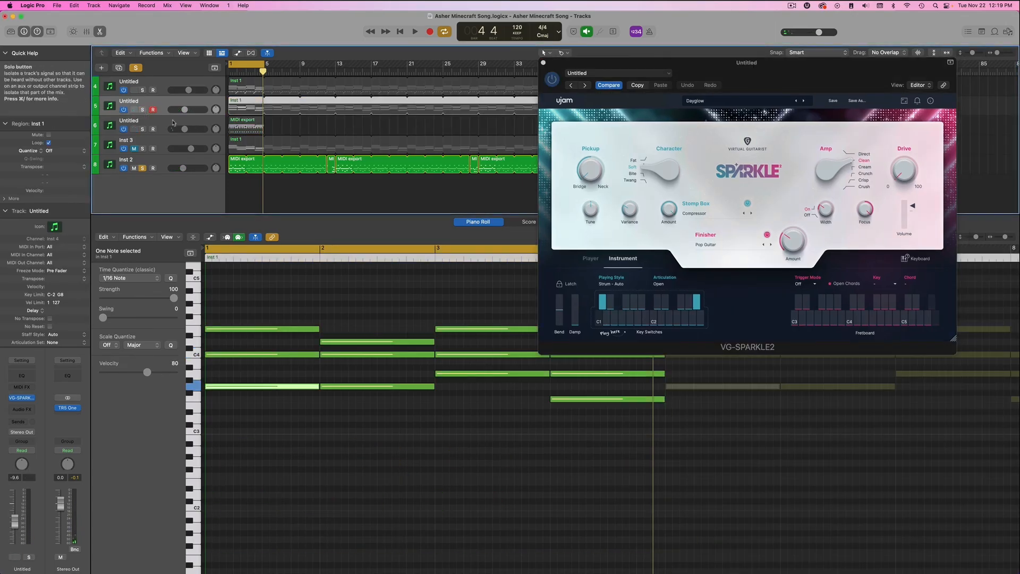
{"action": "key", "text": "v"}
{"action": "key", "text": "s"}
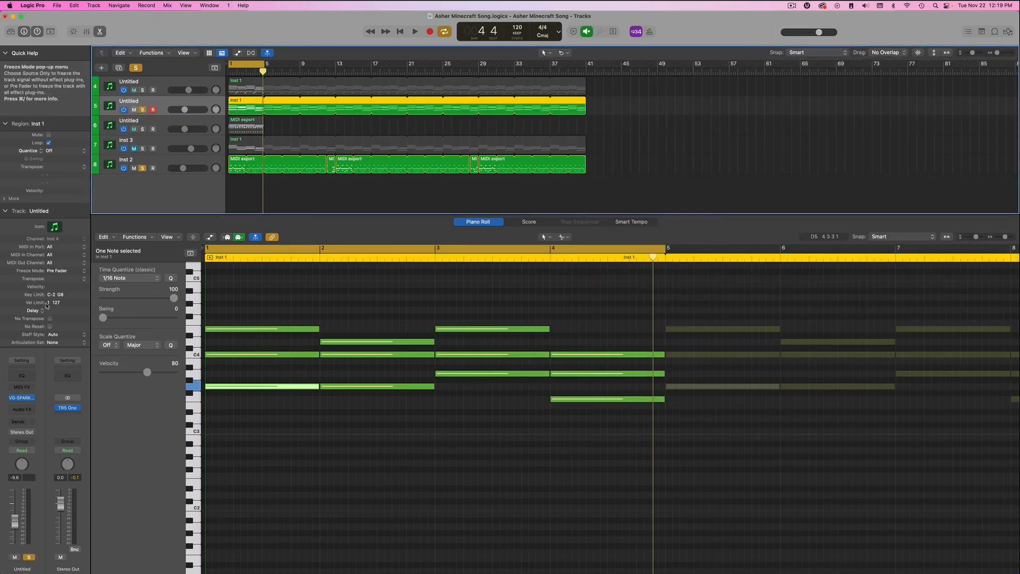
{"action": "left_click", "coordinate": [23, 400]}
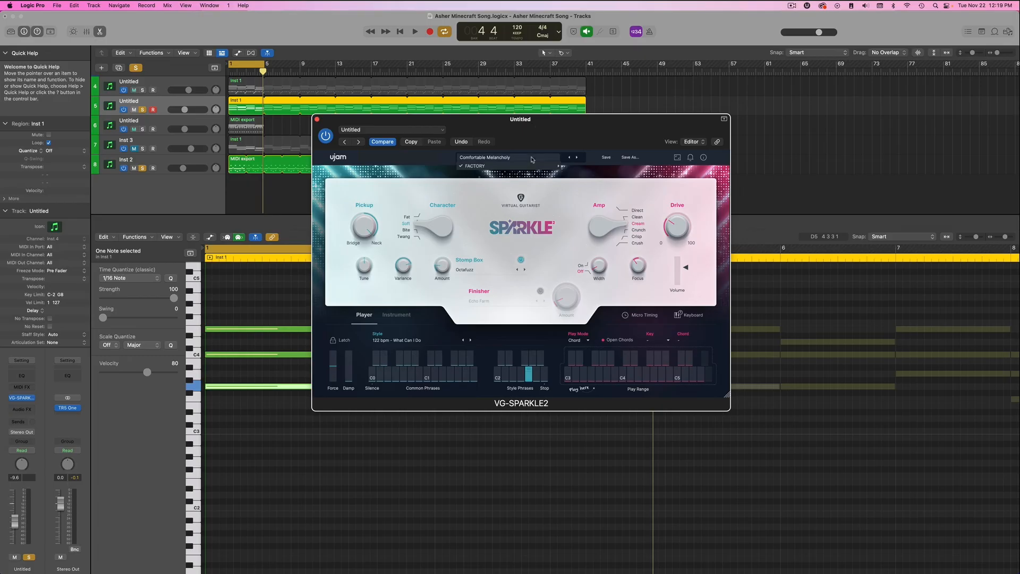
Load the Dayglow preset from the Funk factory category in Player mode and start loop playback
{"action": "left_click", "coordinate": [508, 157]}
{"action": "mouse_move", "coordinate": [583, 188]}
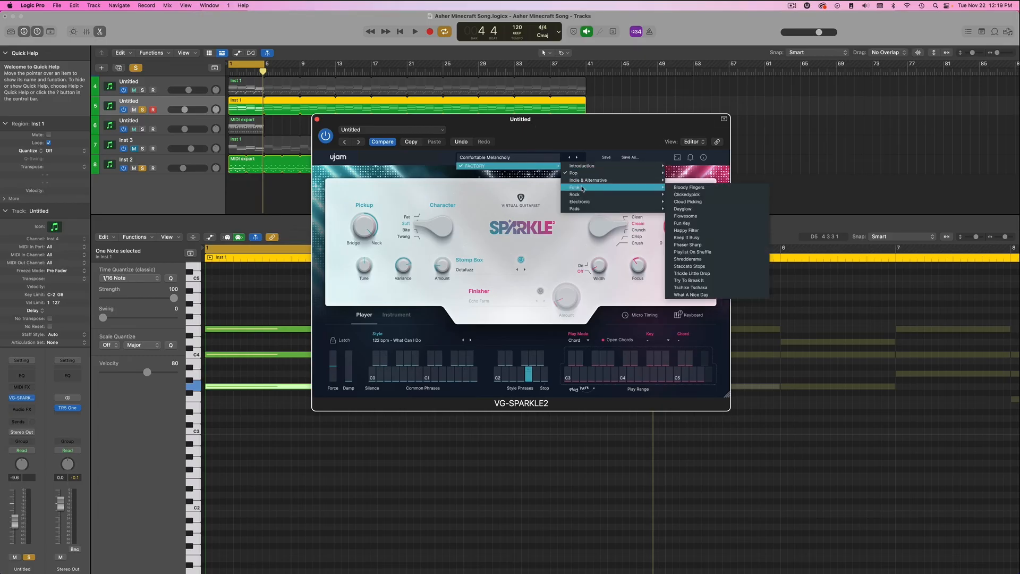
{"action": "left_click", "coordinate": [707, 209]}
{"action": "key", "text": "space"}
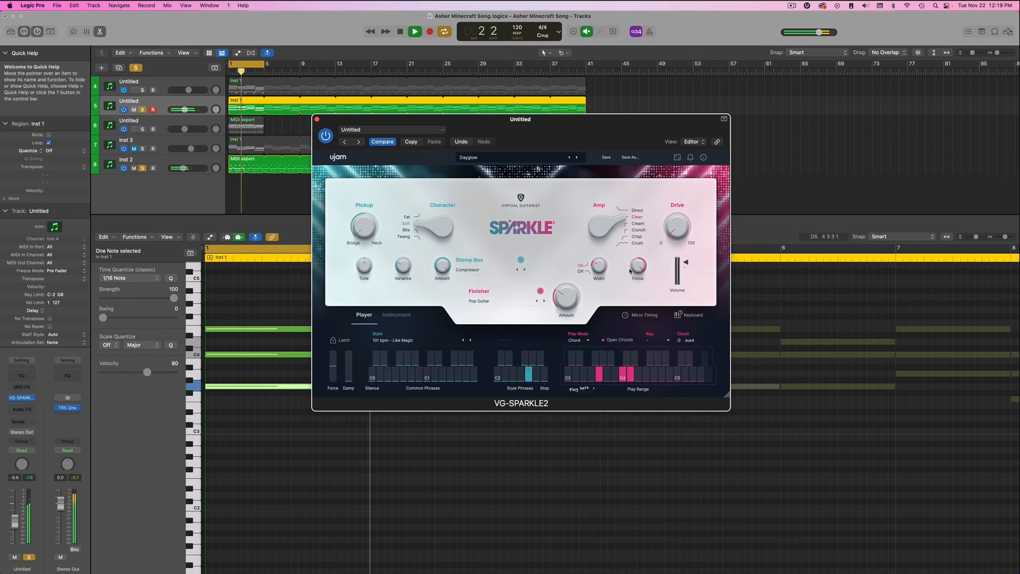
Advance to the Fun Key preset, switch to the E2 style phrase, and audition the presets that follow, up to Keep It Busy
{"action": "left_click", "coordinate": [576, 158]}
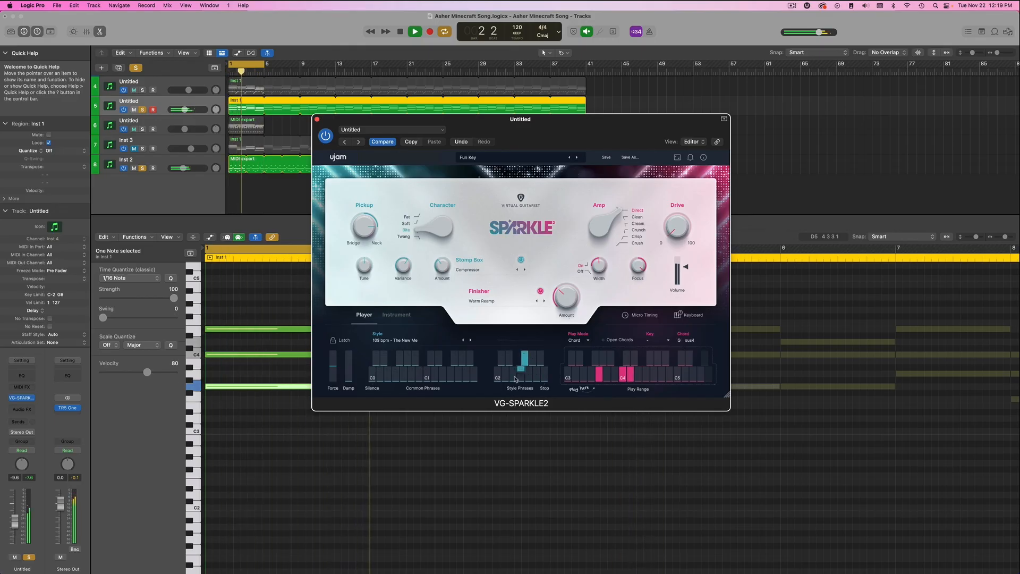
{"action": "left_click", "coordinate": [513, 380]}
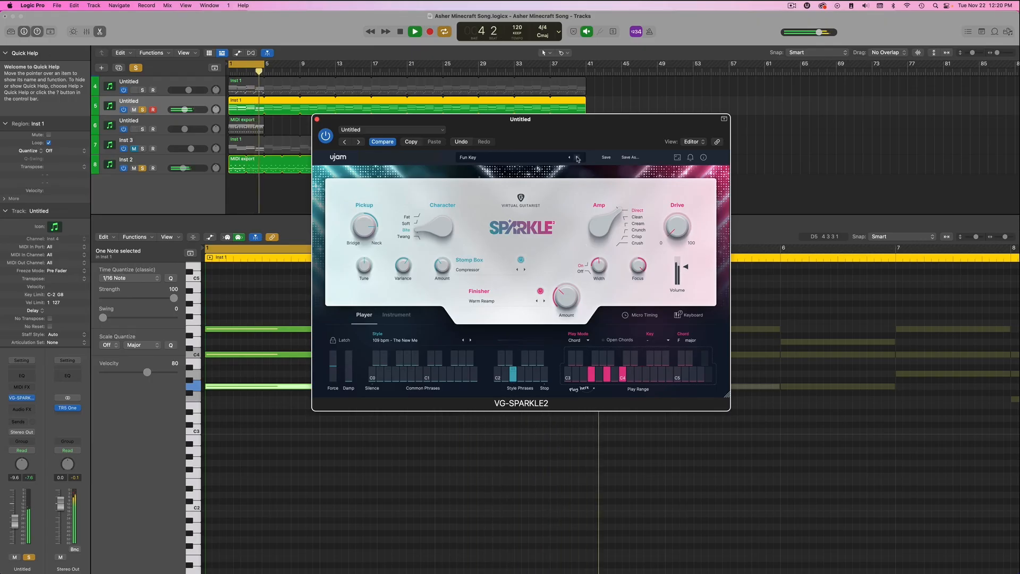
{"action": "left_click", "coordinate": [577, 158]}
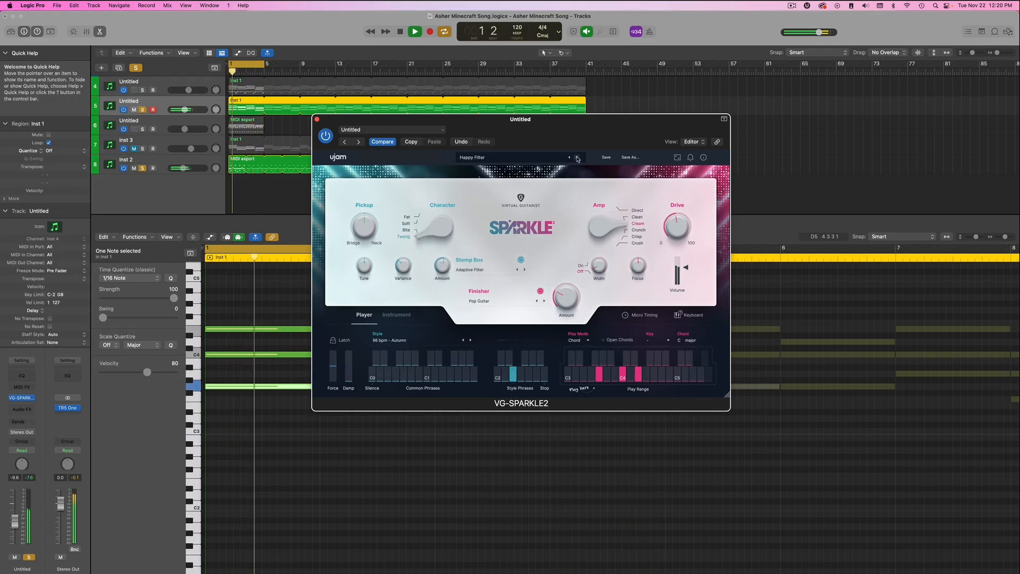
{"action": "left_click", "coordinate": [578, 158]}
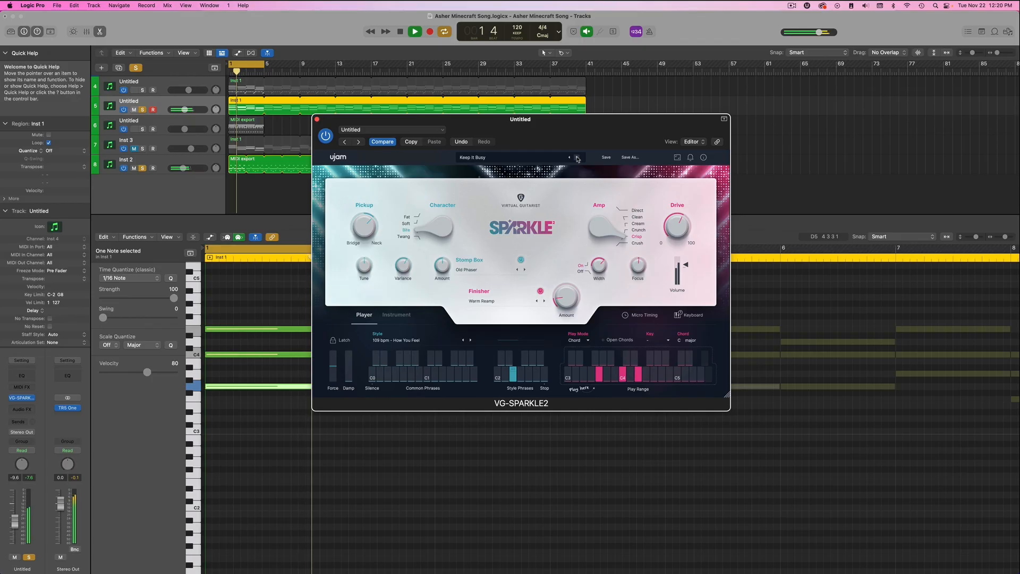
Load the Patternizer preset from the Indie & Alternative factory category and audition the presets that follow, up to Spinning Wave
{"action": "left_click", "coordinate": [544, 159]}
{"action": "mouse_move", "coordinate": [547, 169]}
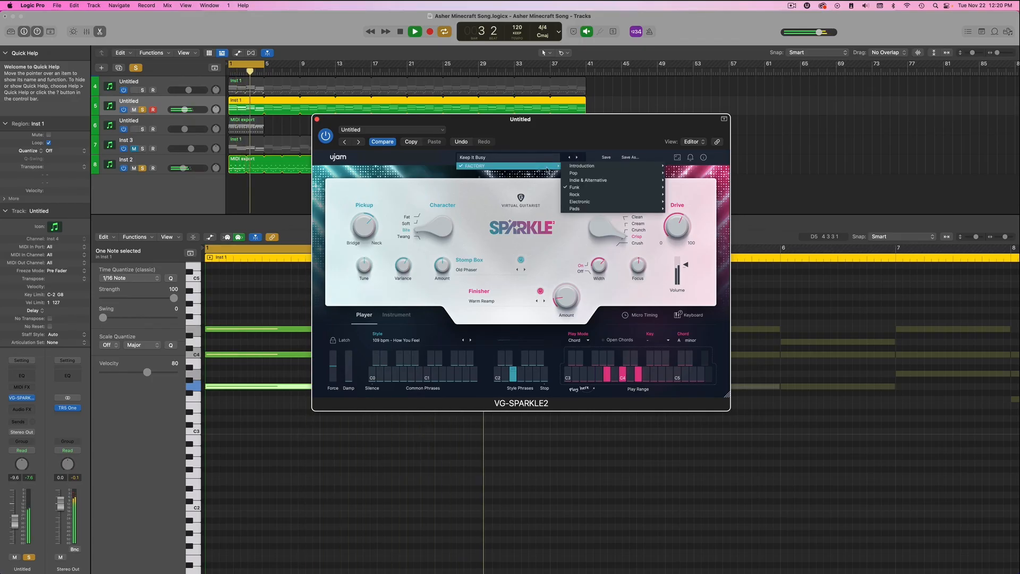
{"action": "mouse_move", "coordinate": [601, 180]}
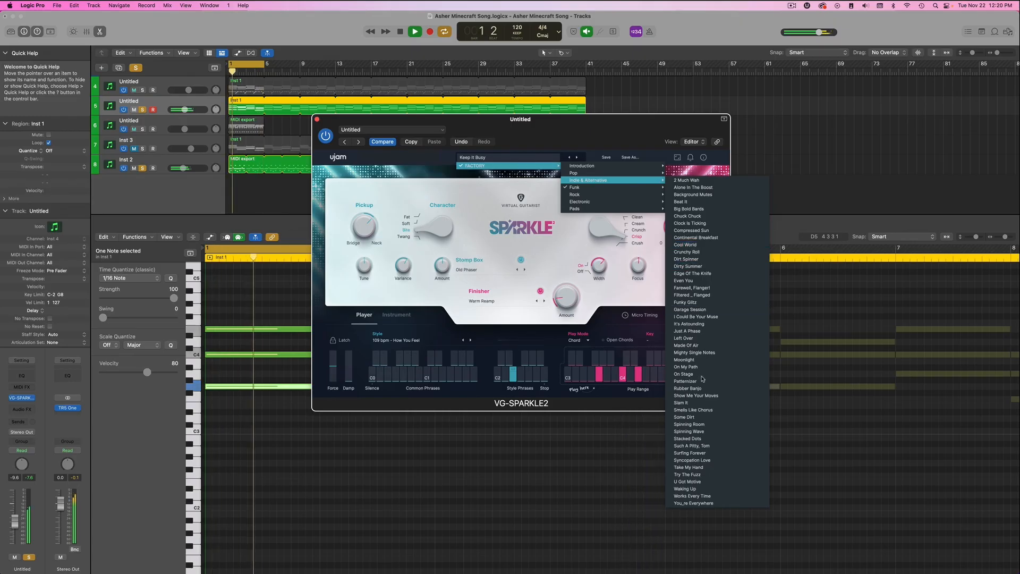
{"action": "left_click", "coordinate": [685, 382]}
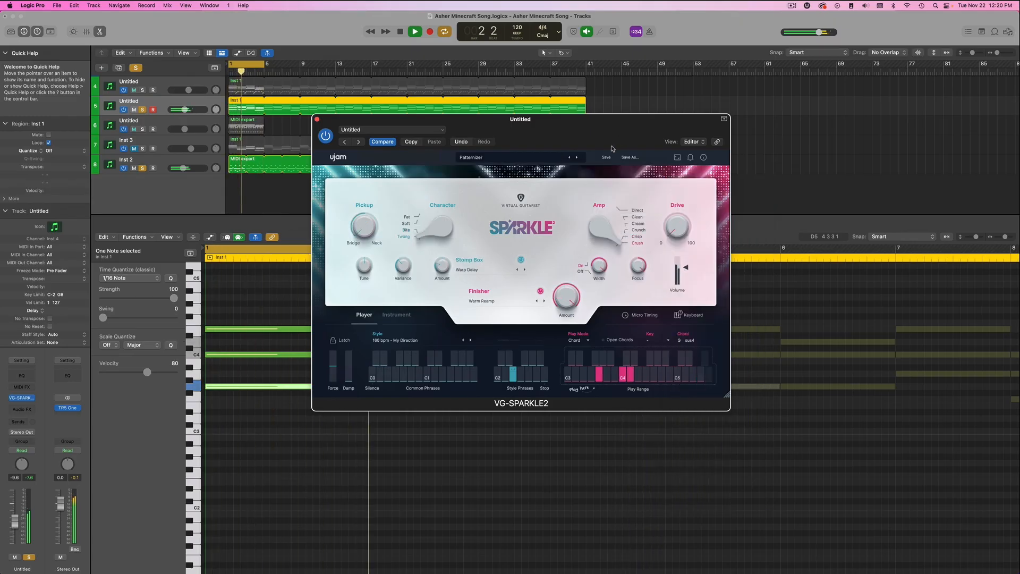
{"action": "left_click", "coordinate": [577, 158]}
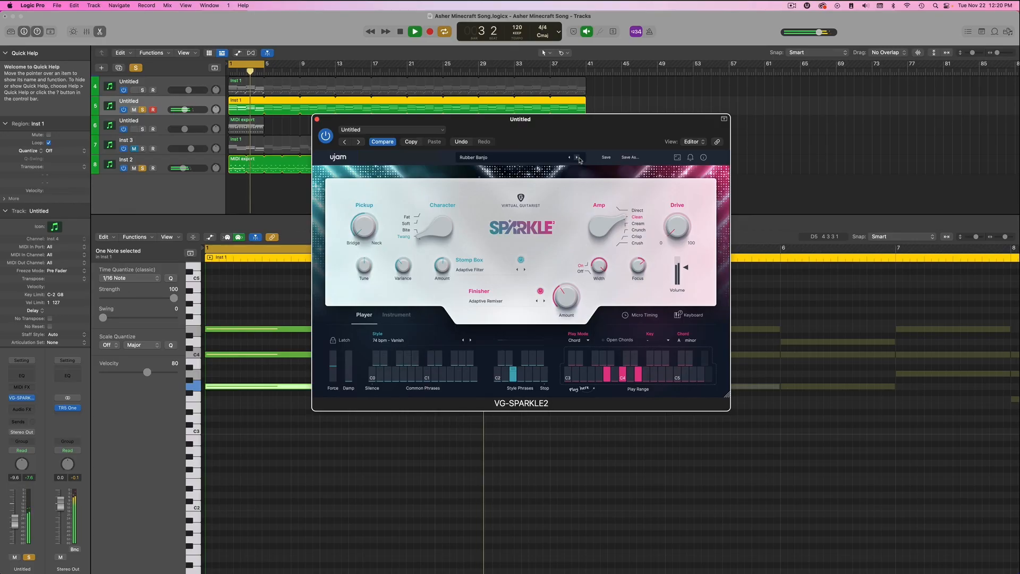
{"action": "left_click", "coordinate": [577, 158]}
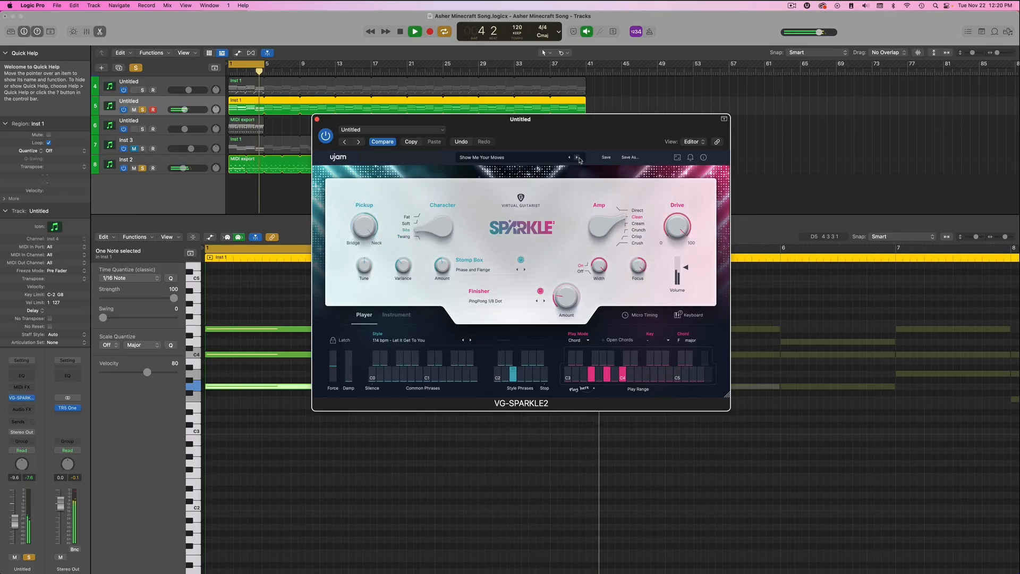
{"action": "left_click", "coordinate": [577, 158]}
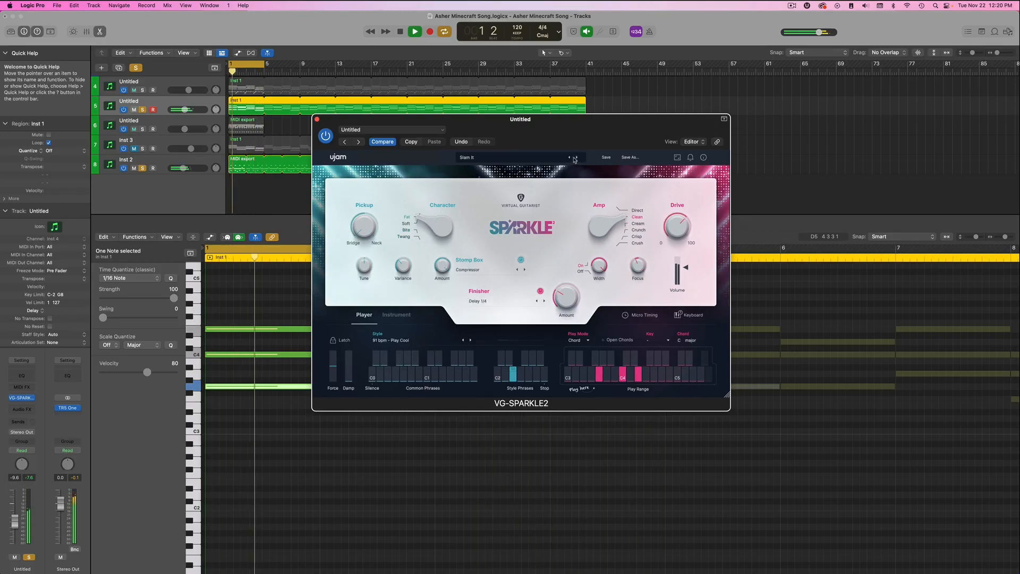
{"action": "left_click", "coordinate": [578, 158]}
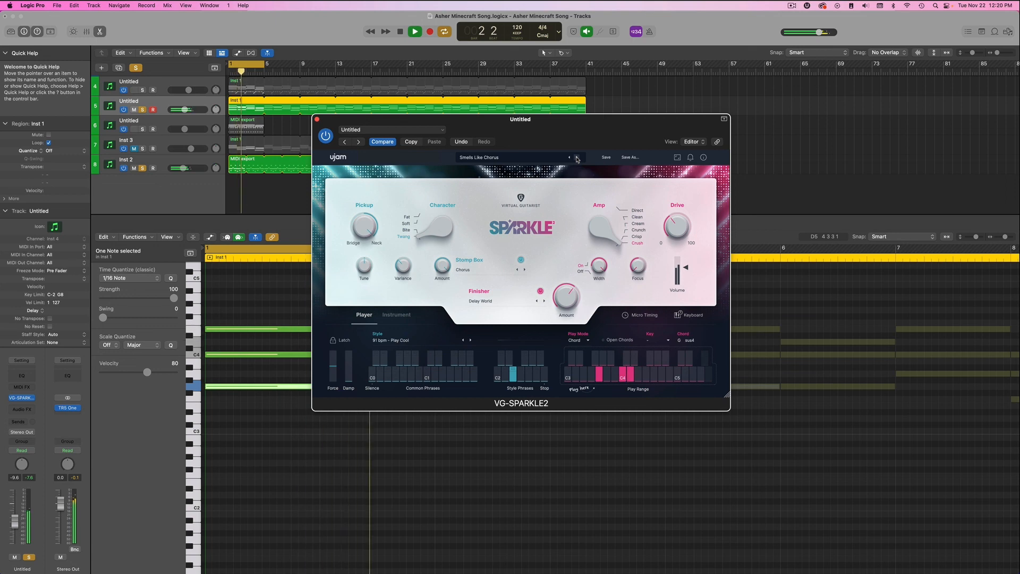
{"action": "left_click", "coordinate": [578, 158]}
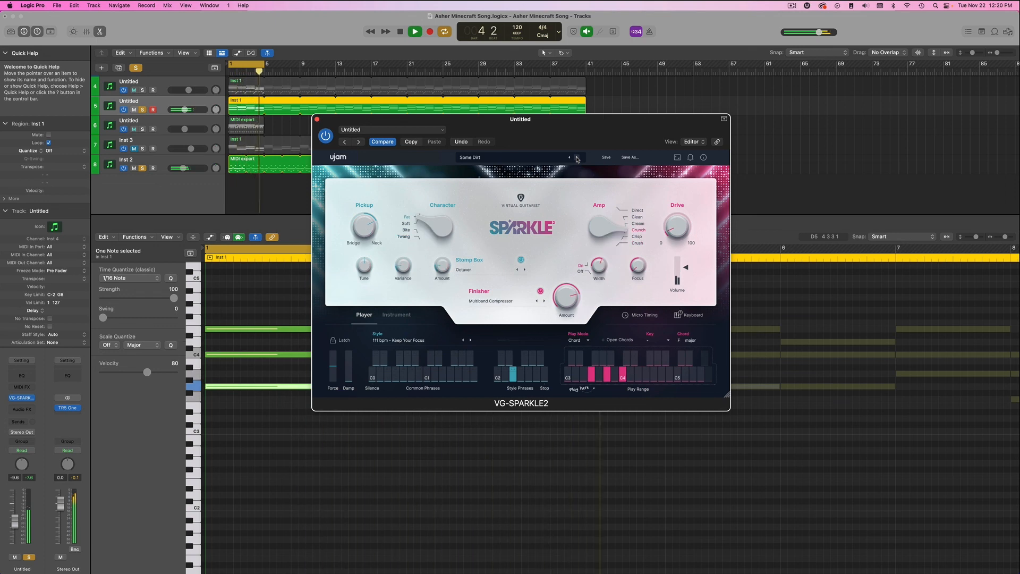
{"action": "left_click", "coordinate": [578, 158]}
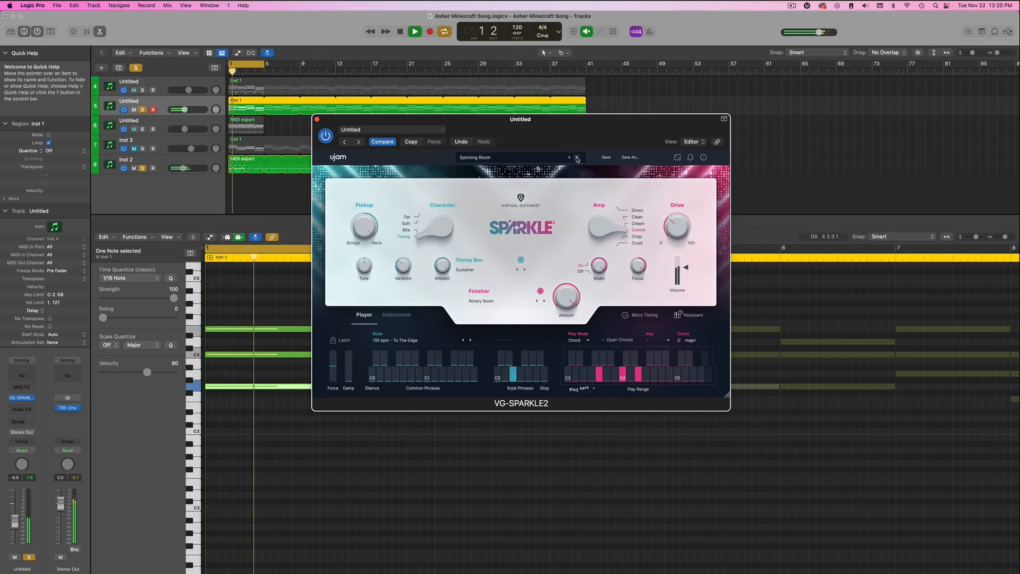
{"action": "left_click", "coordinate": [578, 157]}
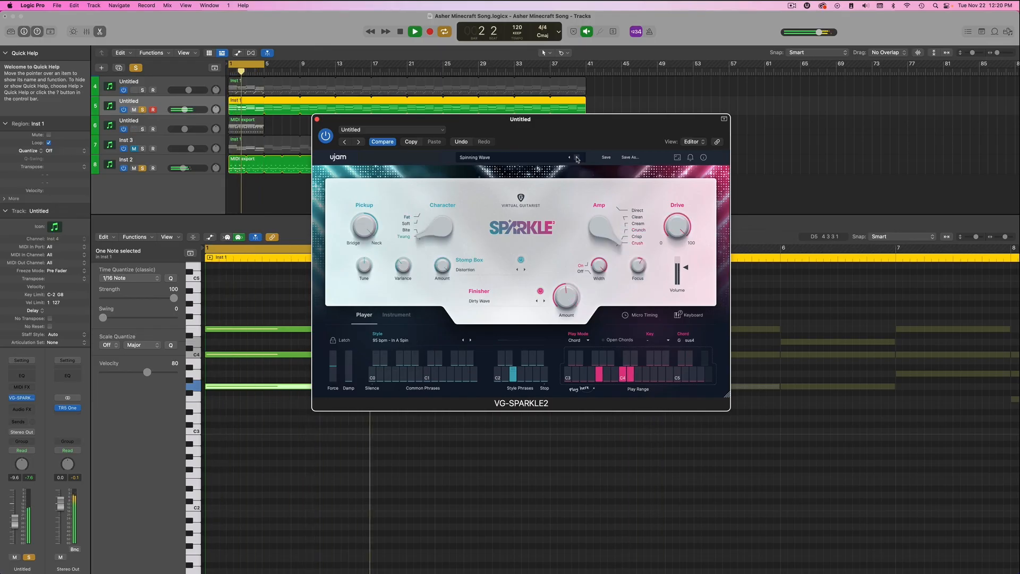